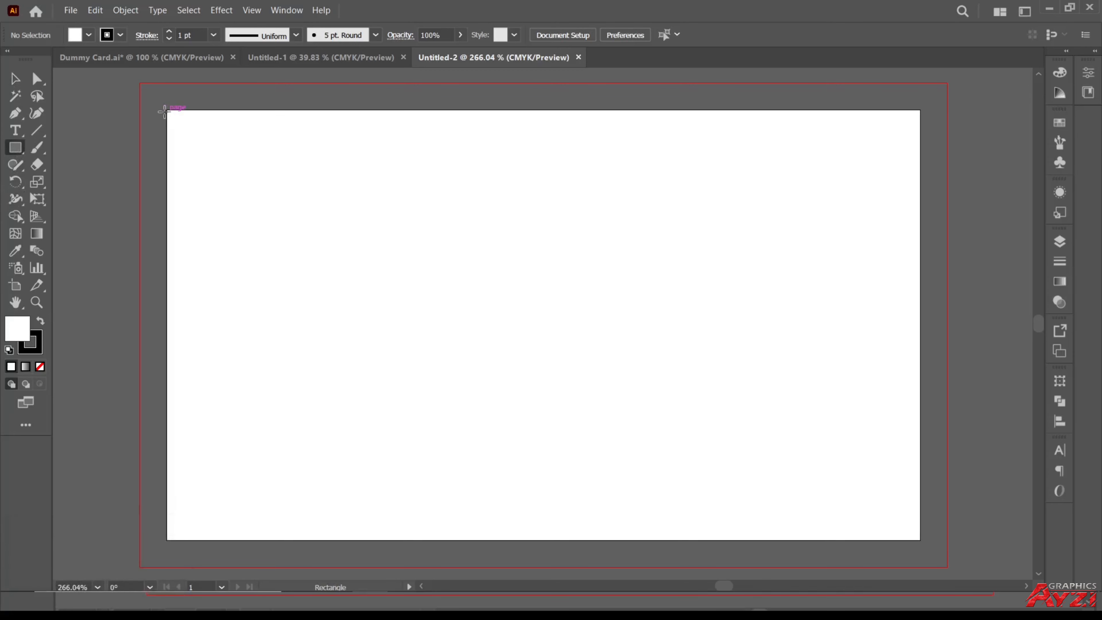
Draw a rectangle about 3.5 by 2 in over the whole artboard with a white fill and no stroke.
drag(164, 112, 923, 543)
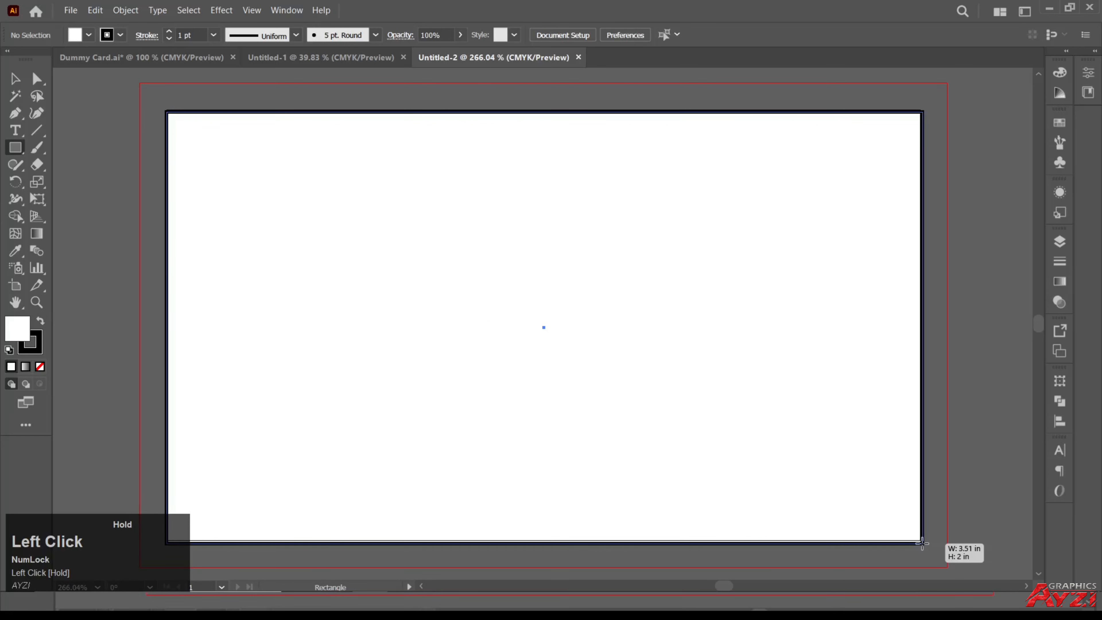
drag(923, 543, 921, 543)
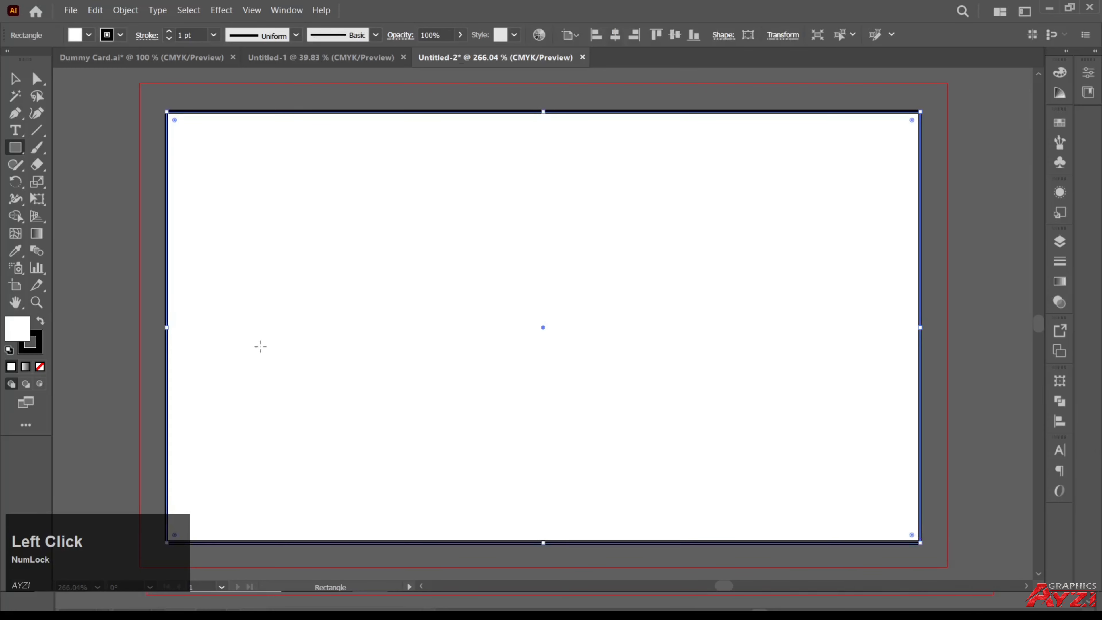
click(41, 321)
click(40, 367)
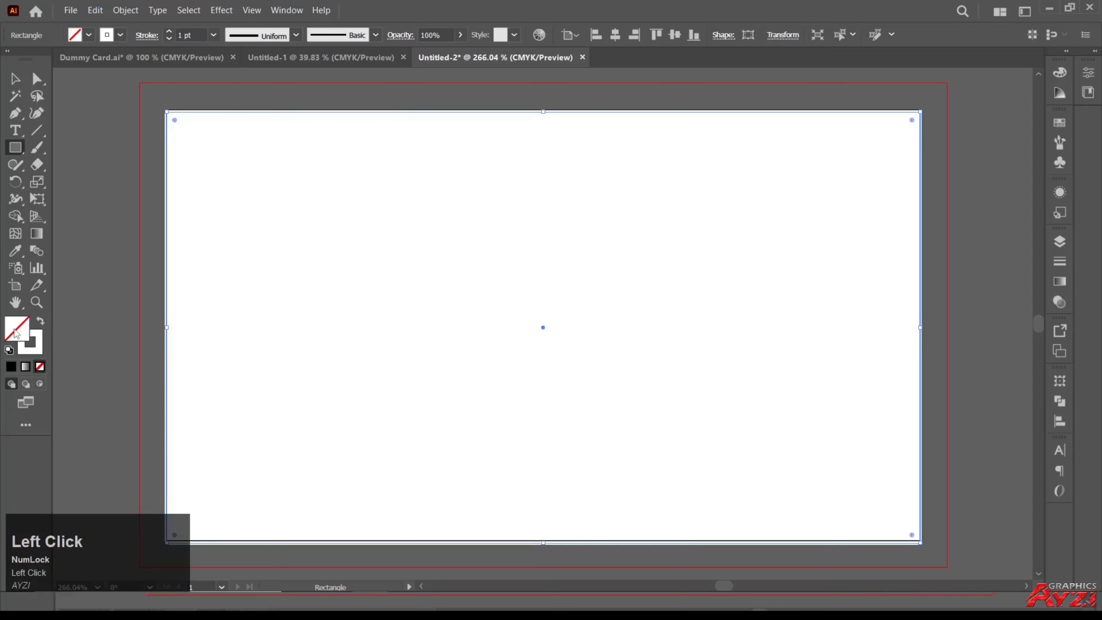
click(39, 346)
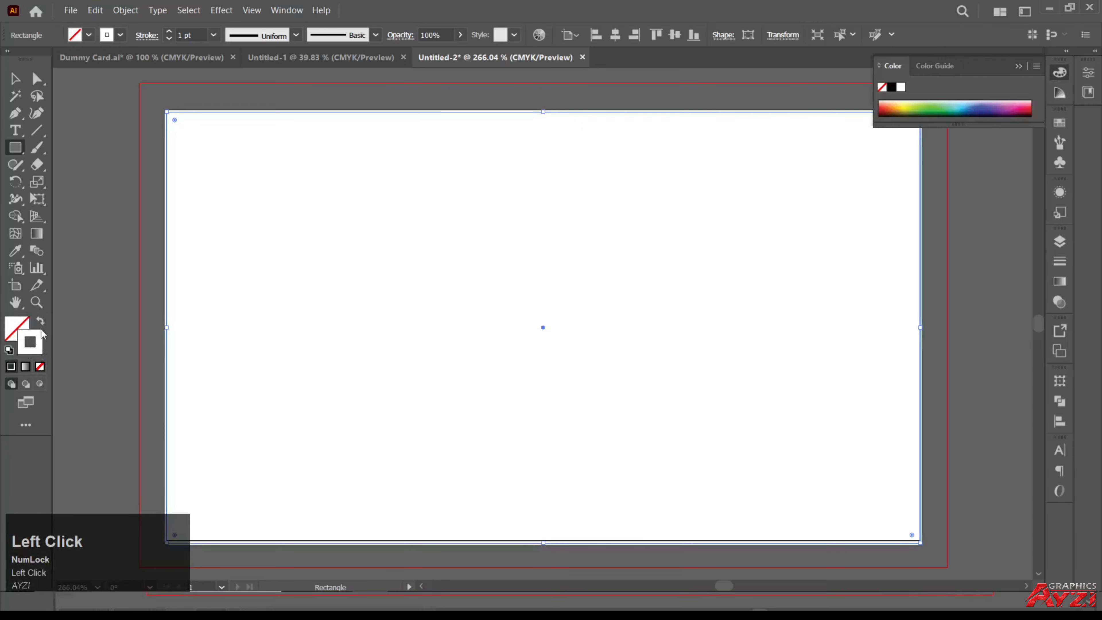
click(39, 322)
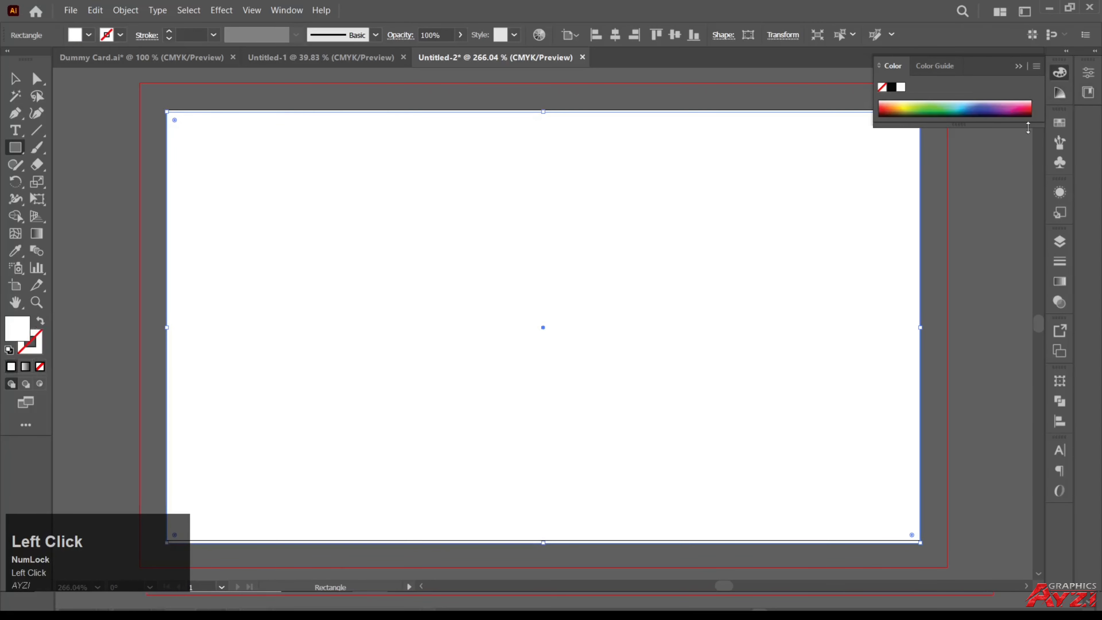
Fill the artboard-sized rectangle with the lightest gray swatch.
click(1059, 124)
scroll(989, 188, down, 1)
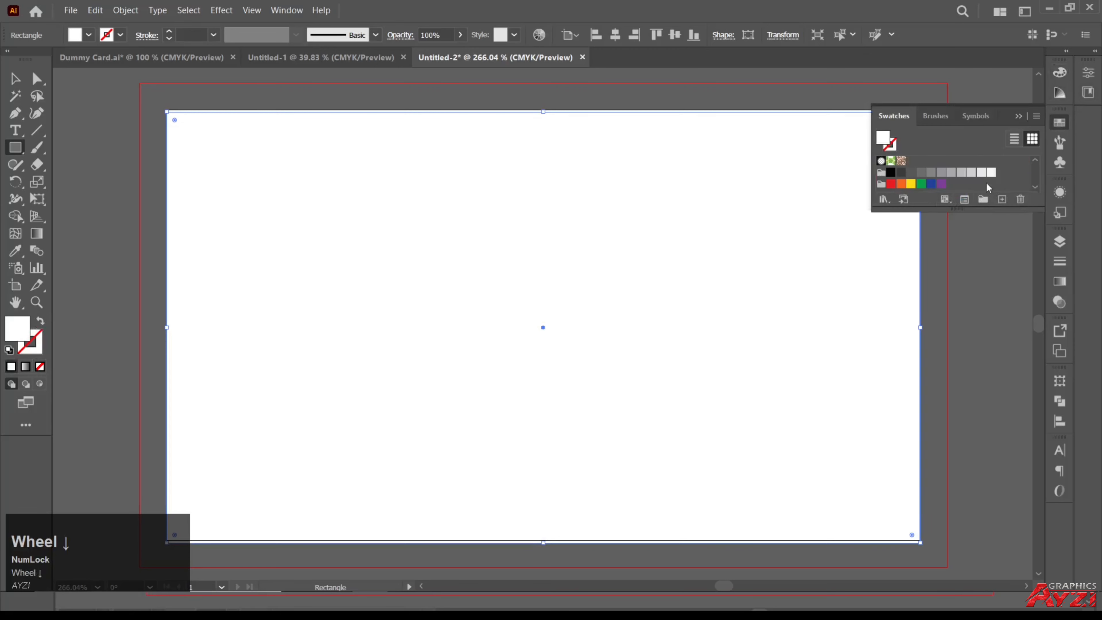
click(982, 174)
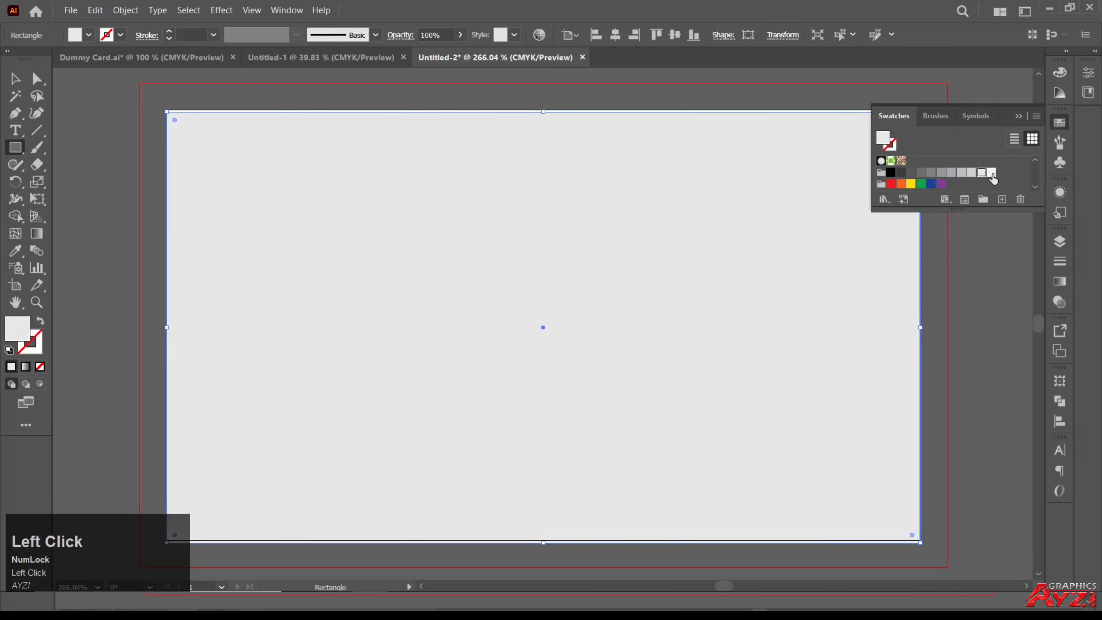
click(992, 173)
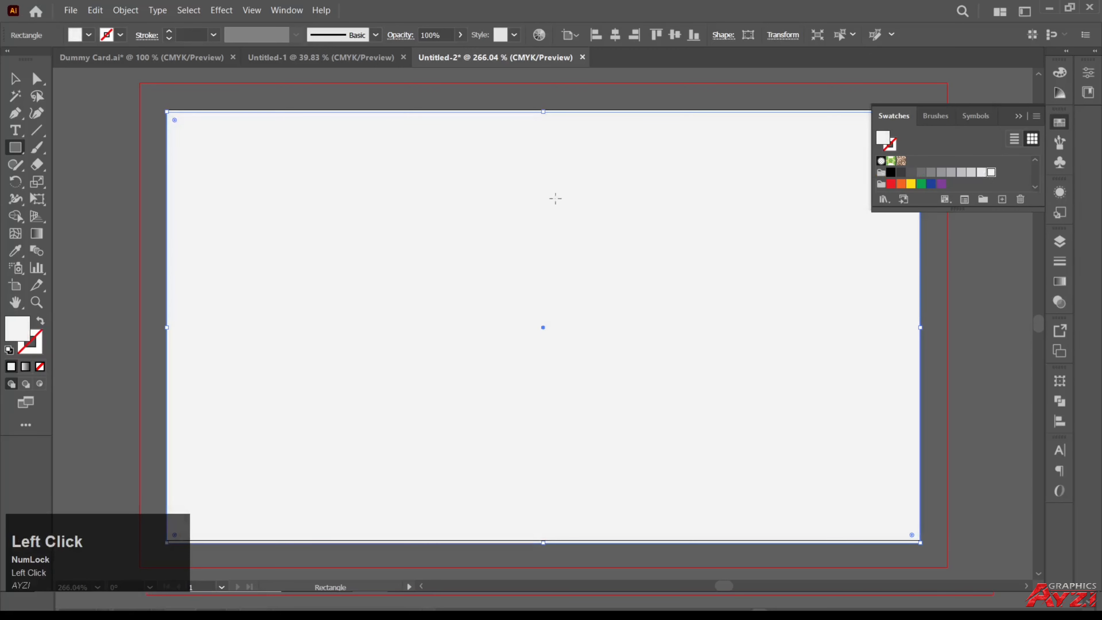
Adjust the light gray rectangle's upper-right corner to meet the artboard corner, then deselect it.
click(15, 79)
click(127, 333)
click(571, 320)
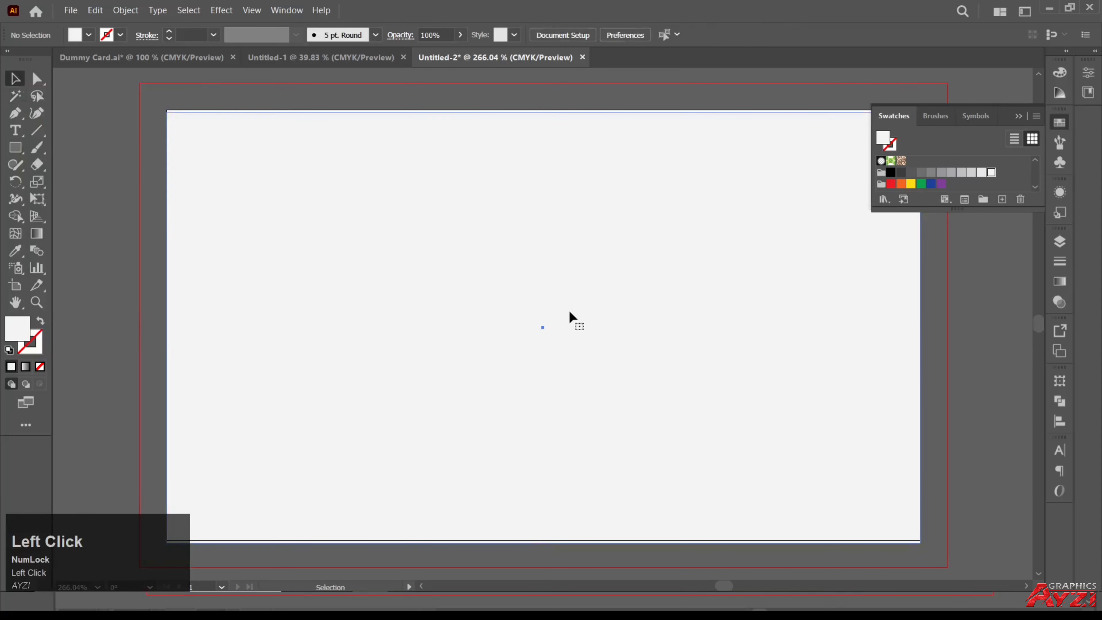
click(1018, 117)
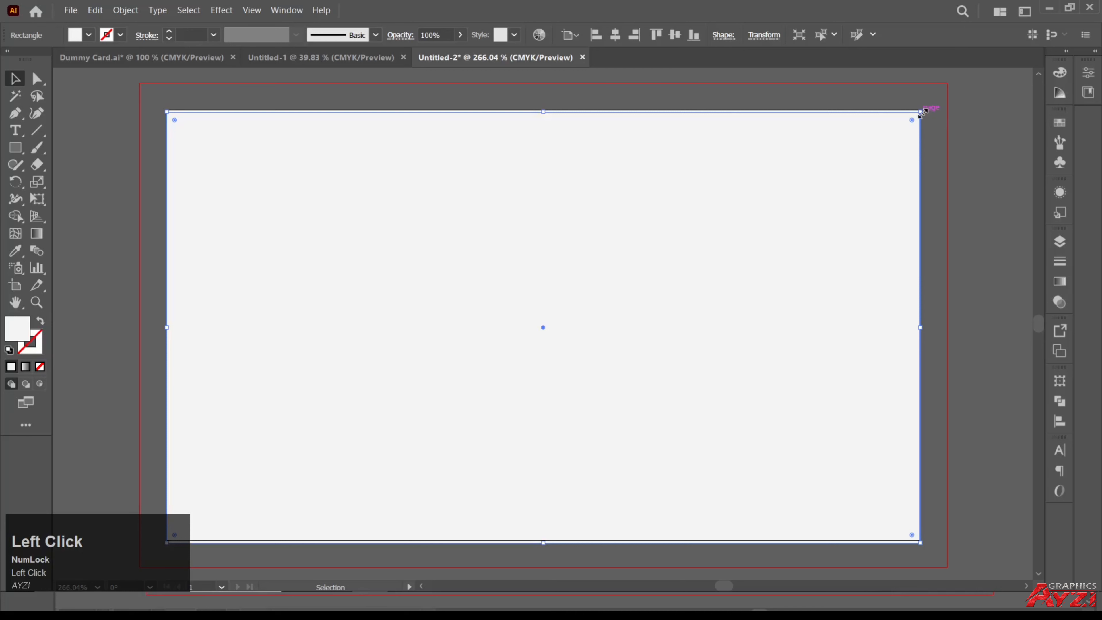
drag(921, 112, 922, 112)
click(970, 116)
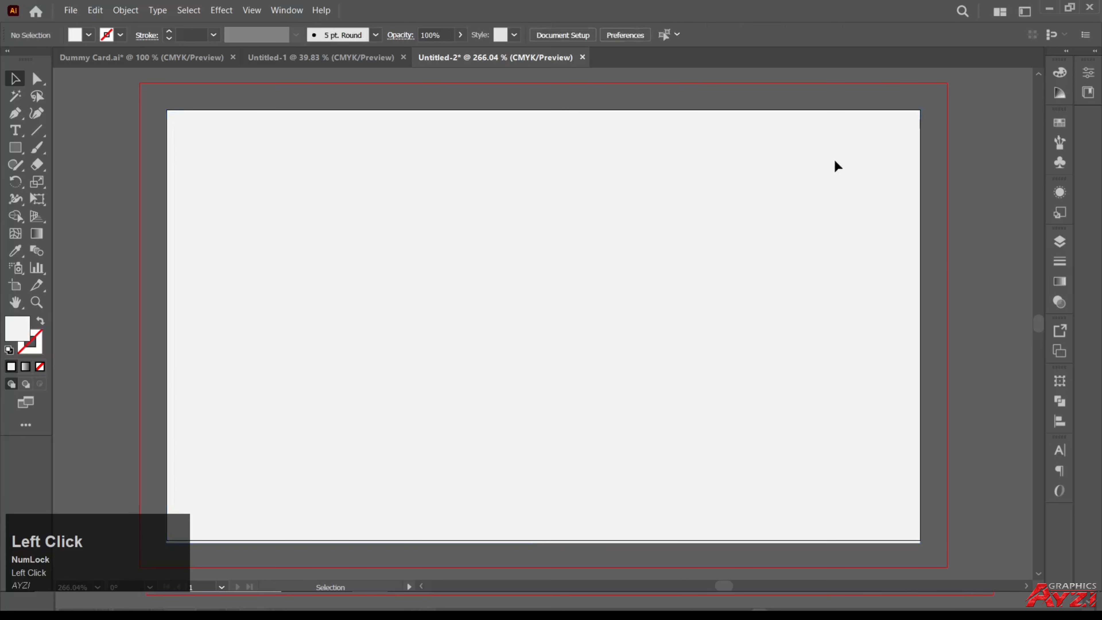
Lock the light gray background rectangle.
click(455, 182)
click(126, 11)
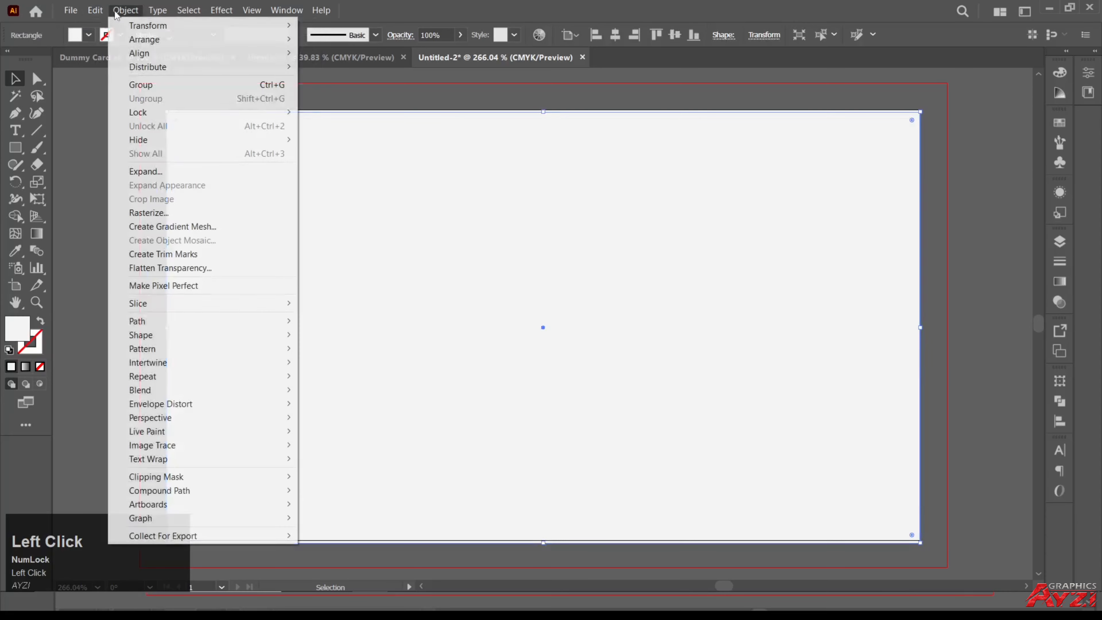
click(134, 14)
click(132, 13)
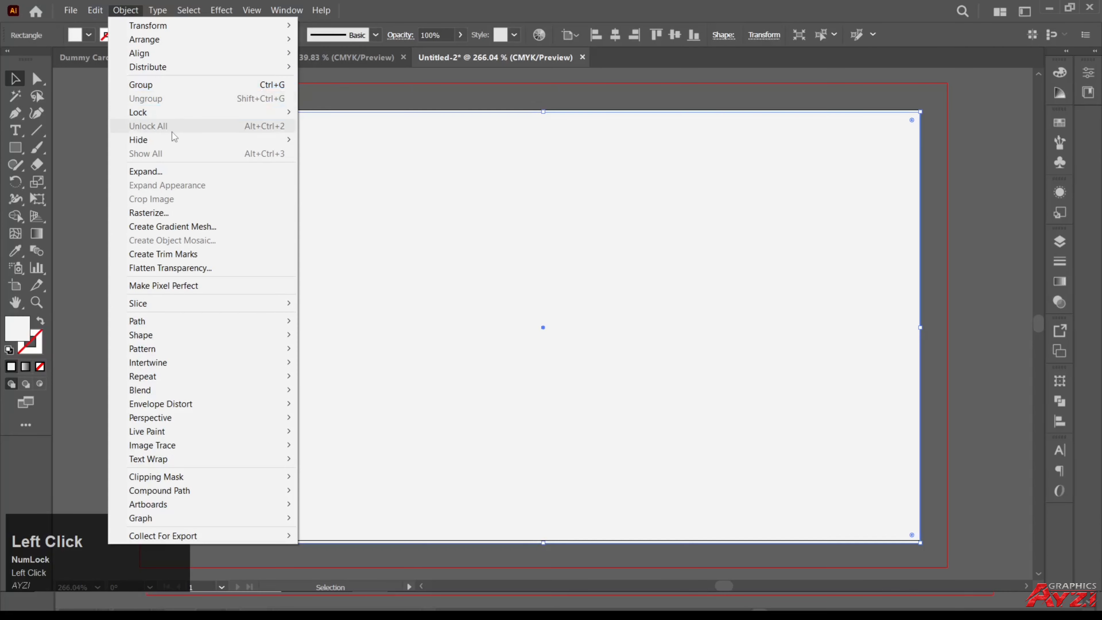
mouse_move(177, 114)
click(347, 114)
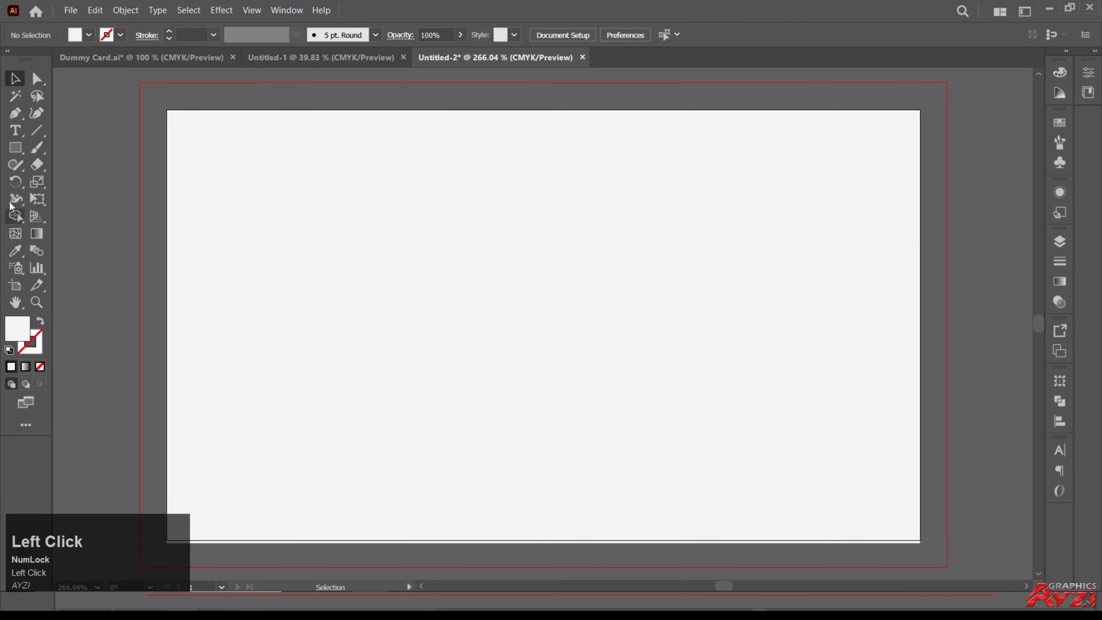
Create a rectangle 3.5 in wide and 0.35 in high on the card and fill it with black.
click(15, 149)
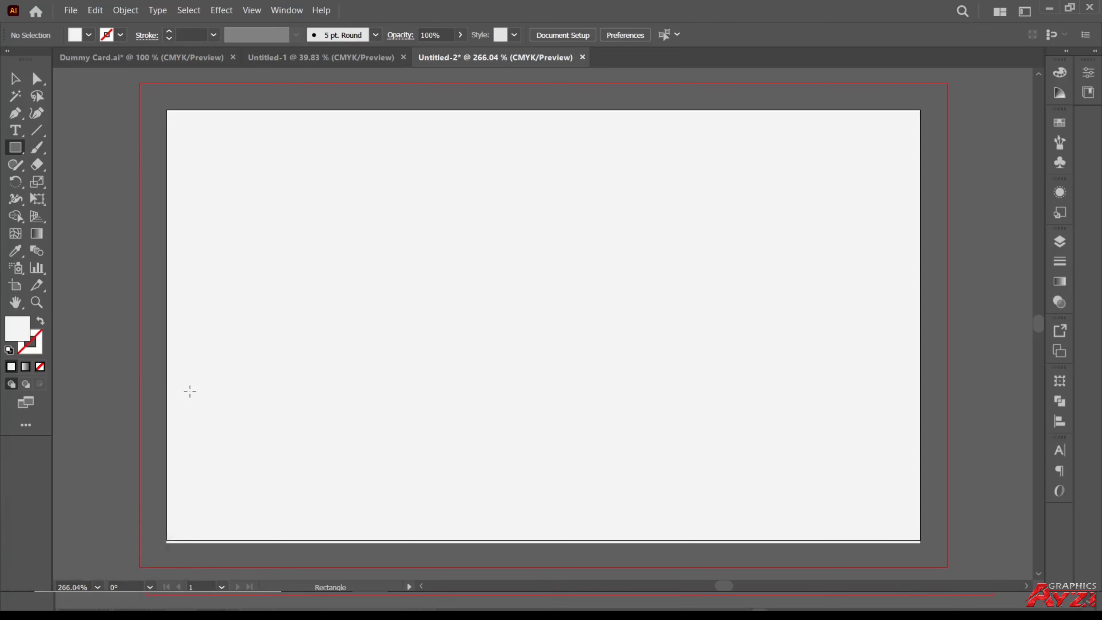
click(216, 374)
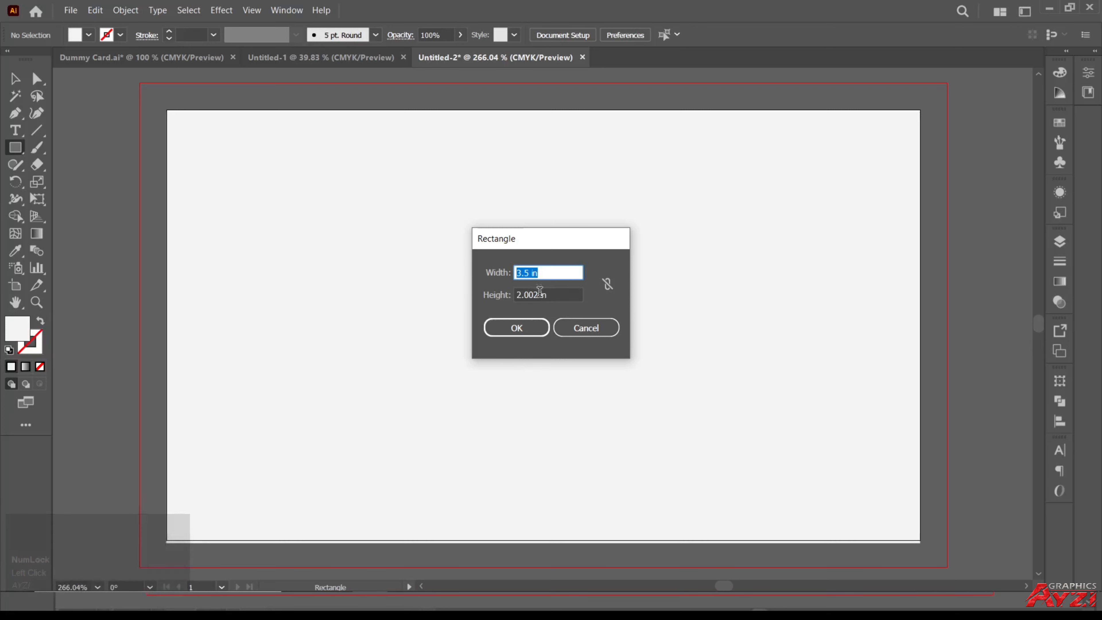
drag(539, 294, 486, 297)
text(0.35)
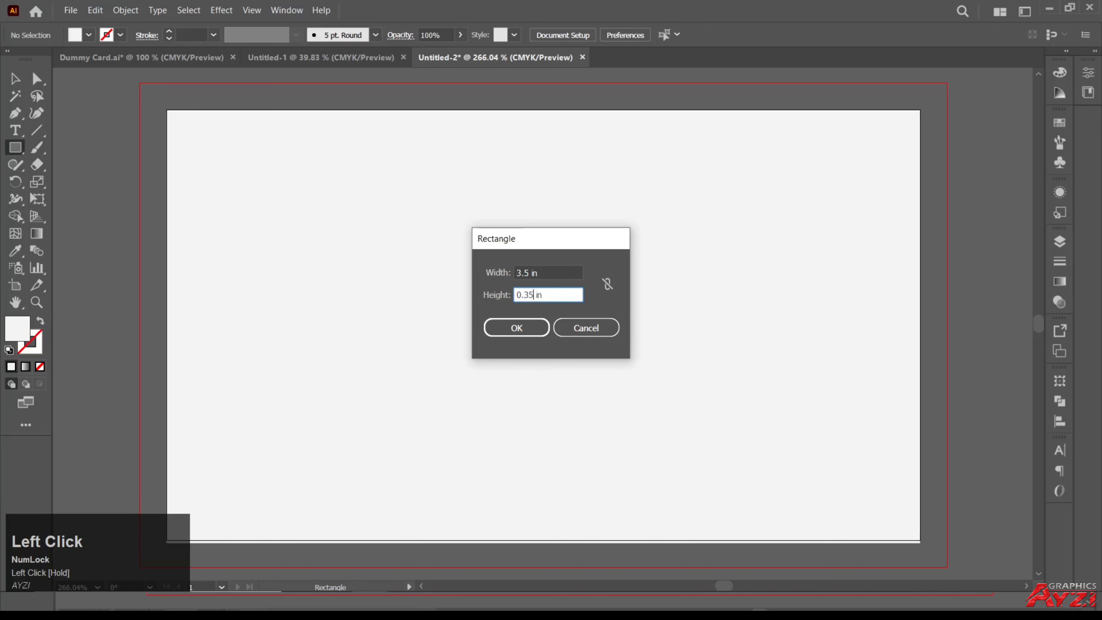
click(520, 325)
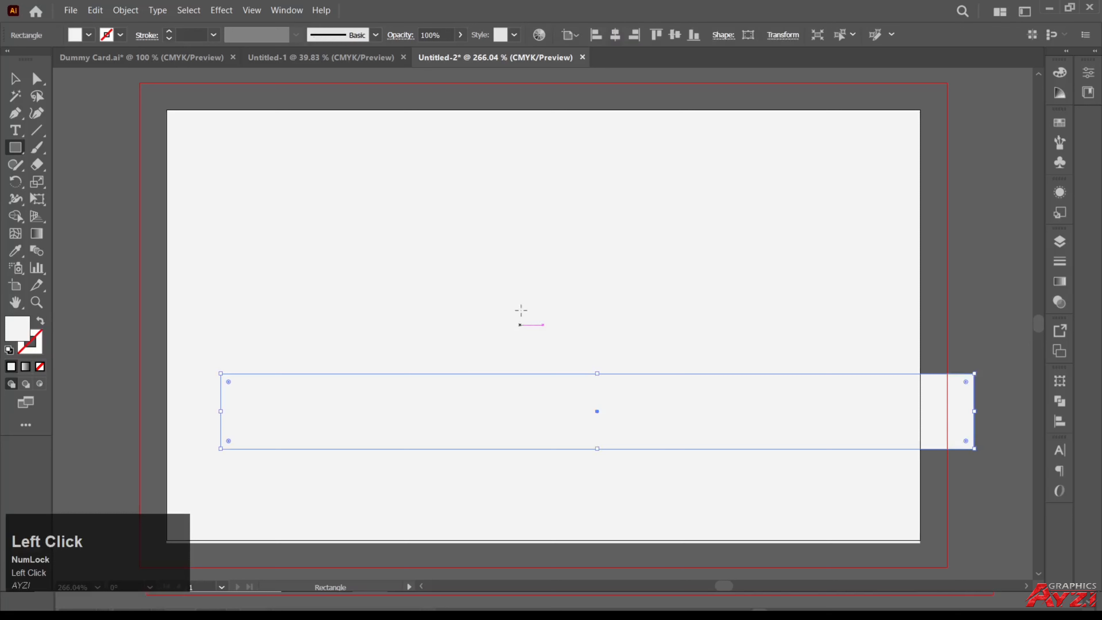
click(1061, 124)
click(892, 173)
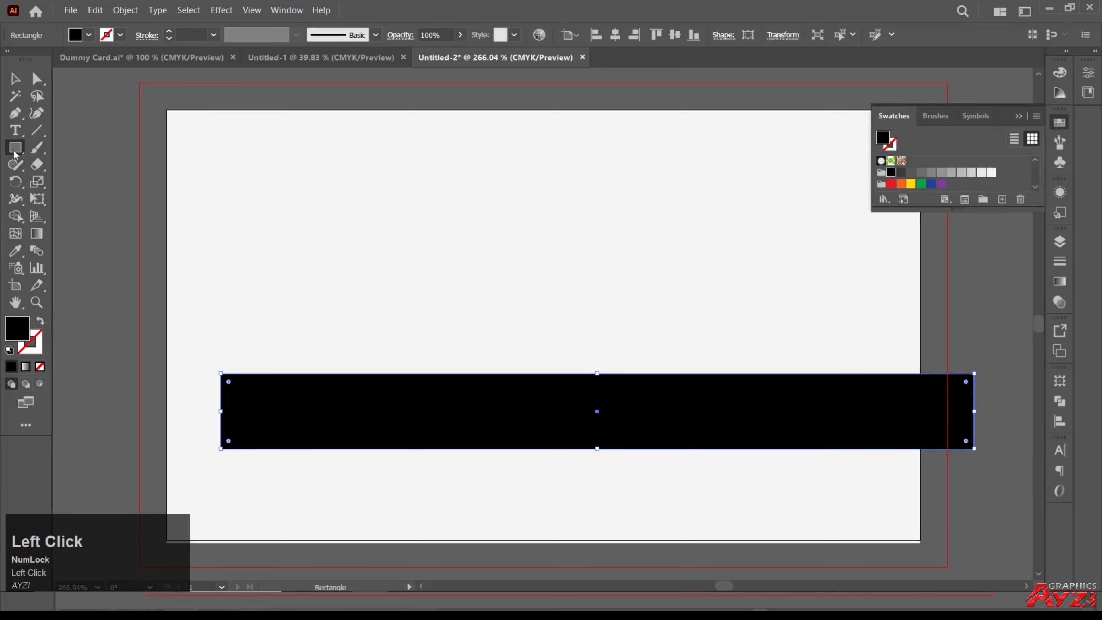
Align the black band to the artboard's horizontal center and deselect it.
key(v)
click(1059, 422)
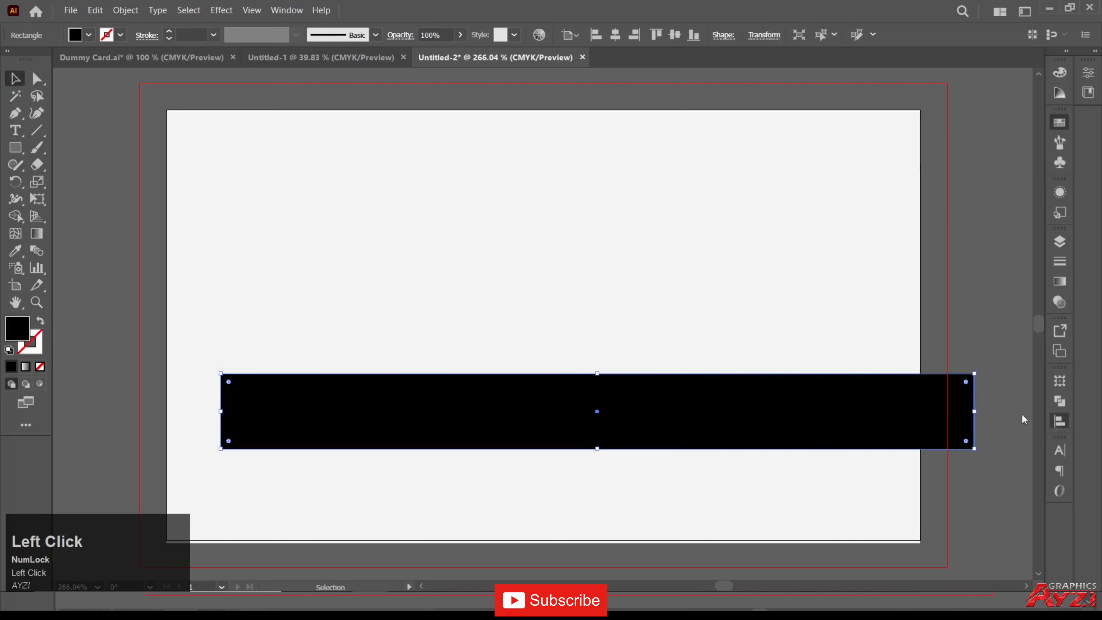
click(912, 414)
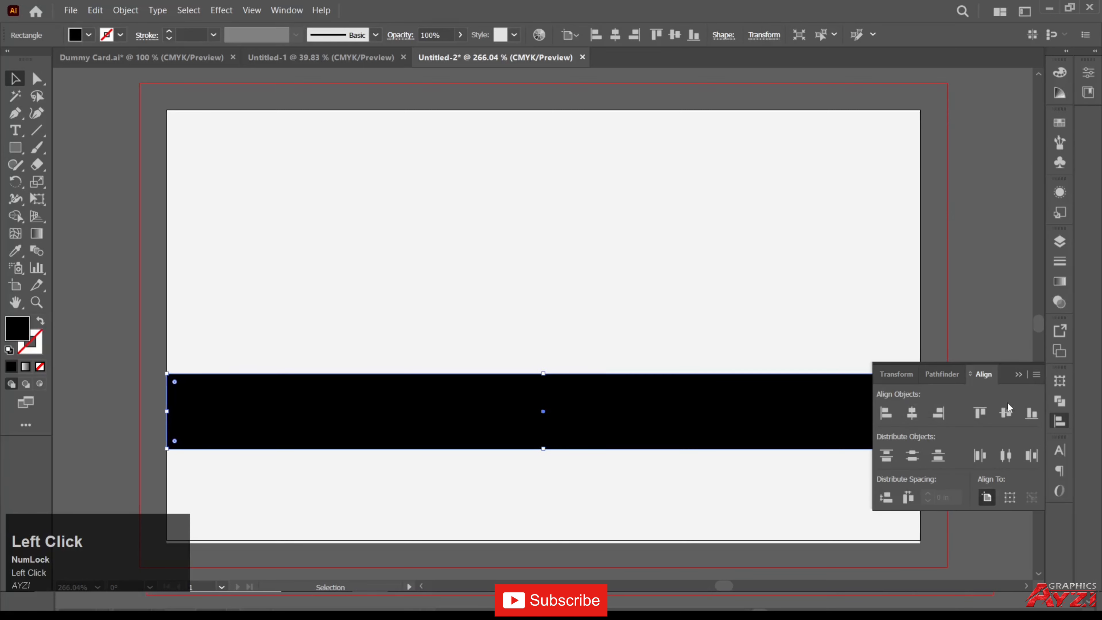
click(1017, 374)
click(711, 357)
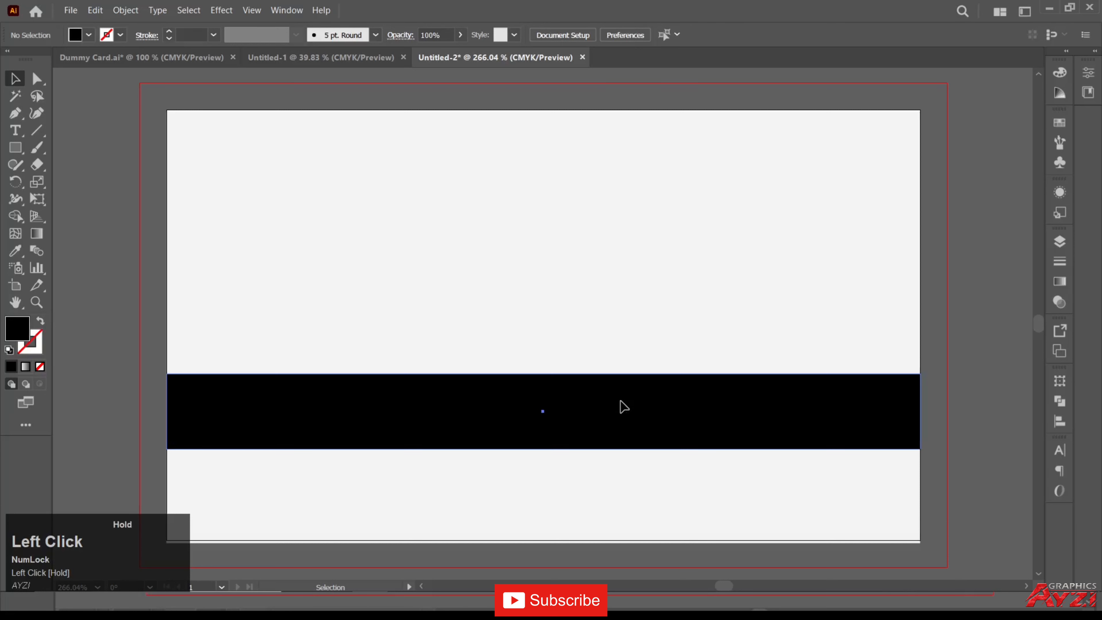
Move the black band straight down slightly in the lower half of the card, keeping it horizontally centered.
drag(624, 407, 621, 392)
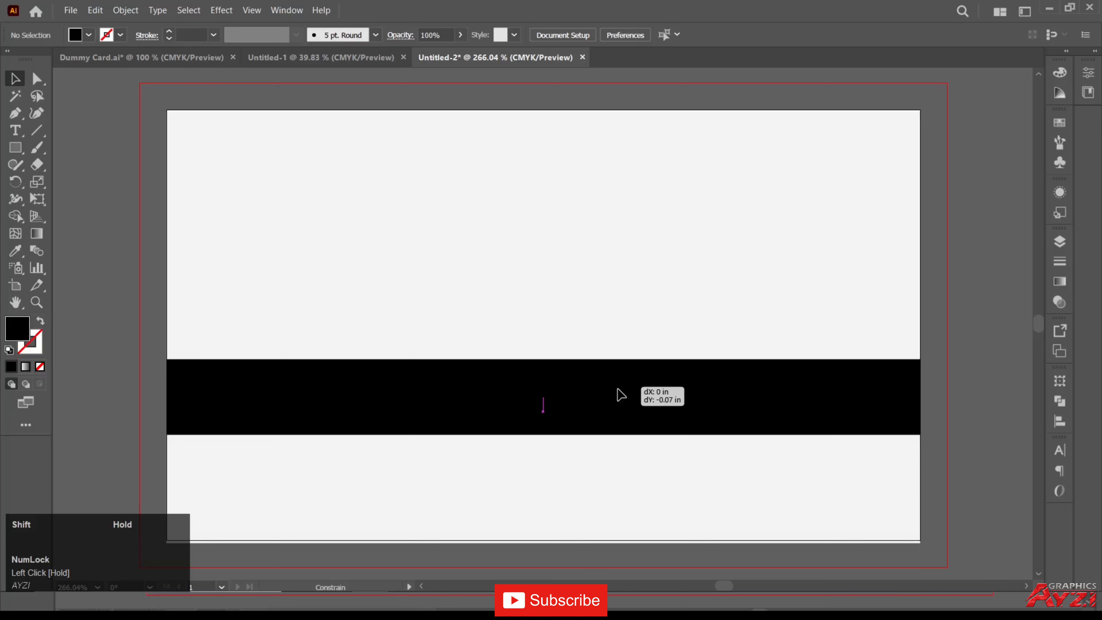
mouse_move(621, 395)
mouse_down()
mouse_move(625, 409)
mouse_move(626, 395)
mouse_up()
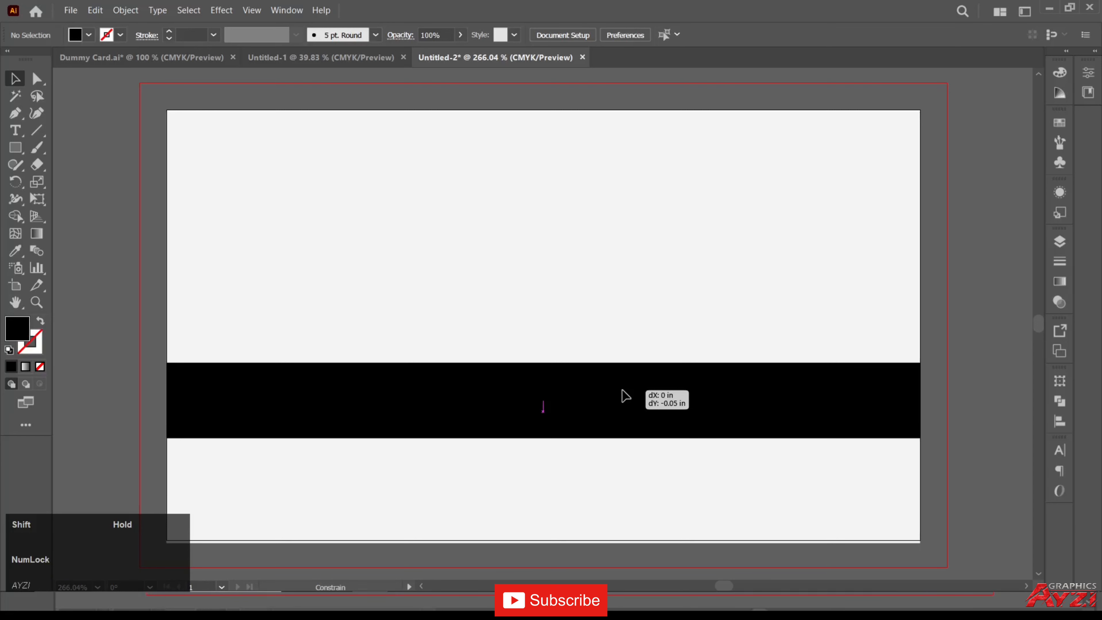
drag(626, 393, 626, 415)
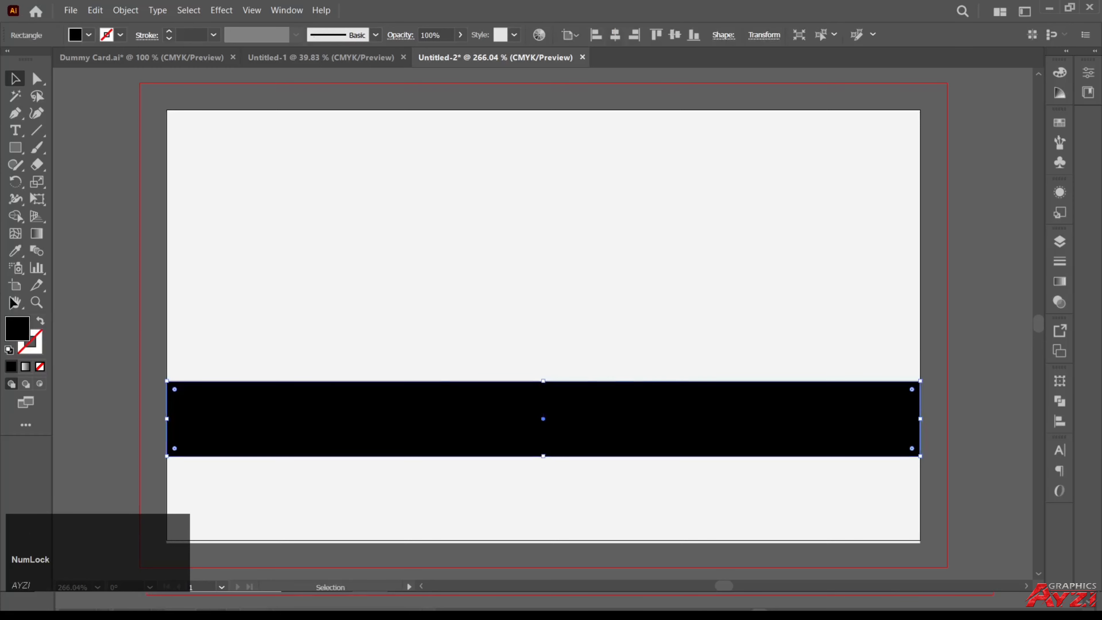
Create a second rectangle 2.37 in wide and 0.94 in high on the card.
click(15, 149)
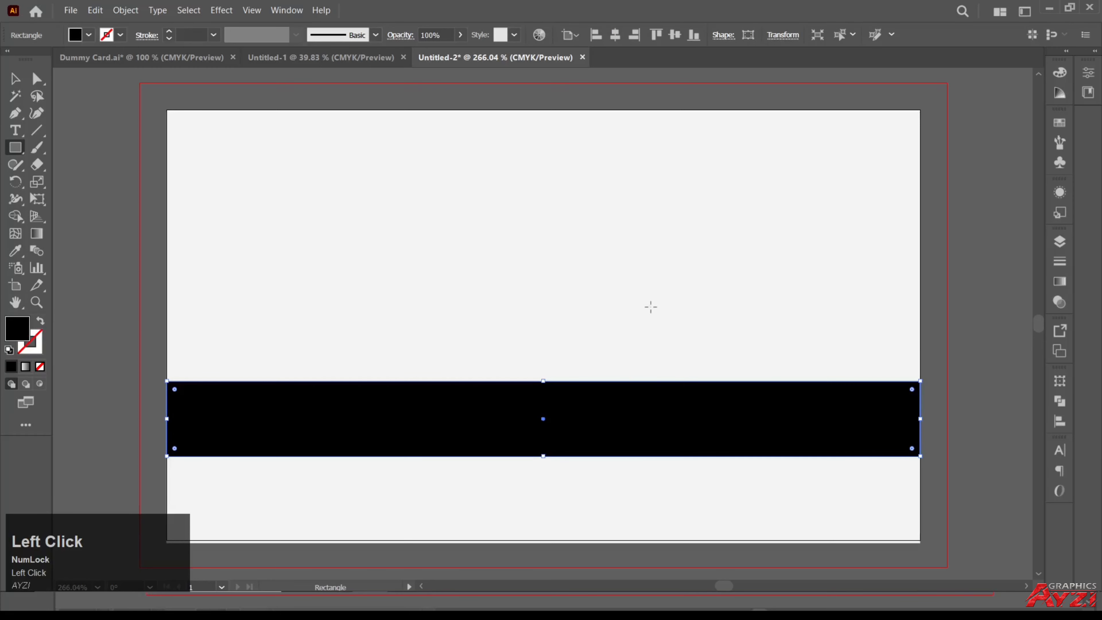
click(605, 295)
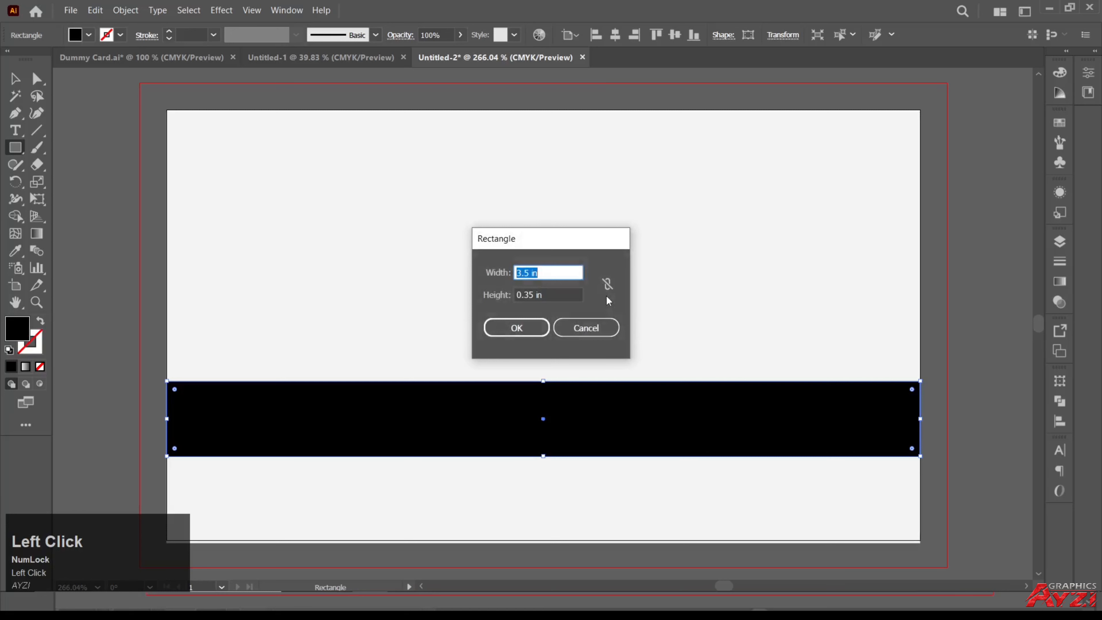
text(2.37)
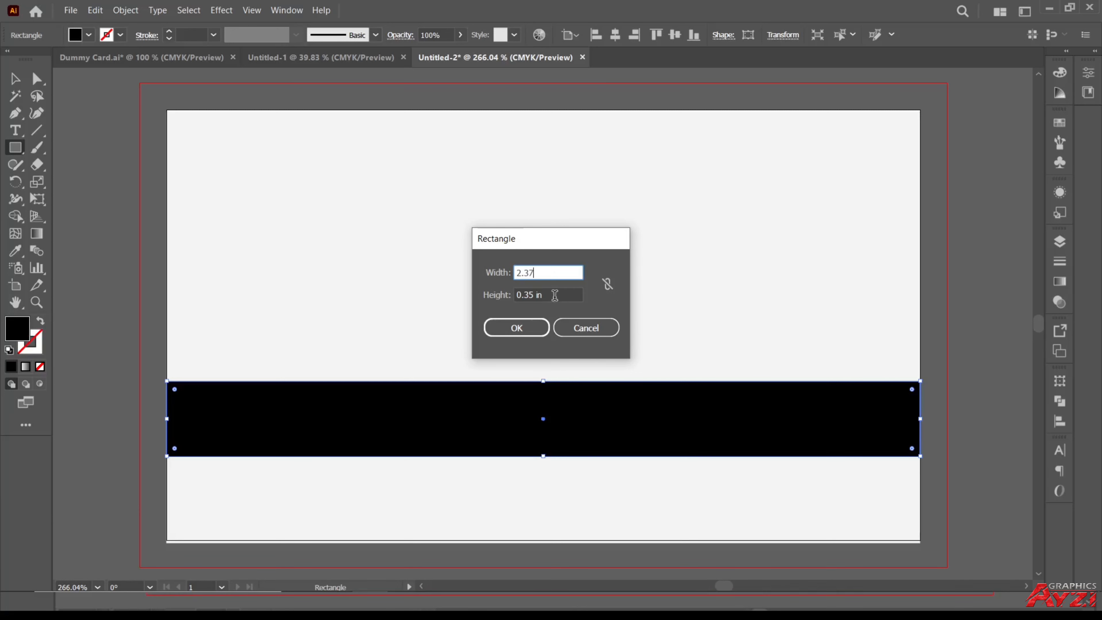
drag(542, 295, 492, 298)
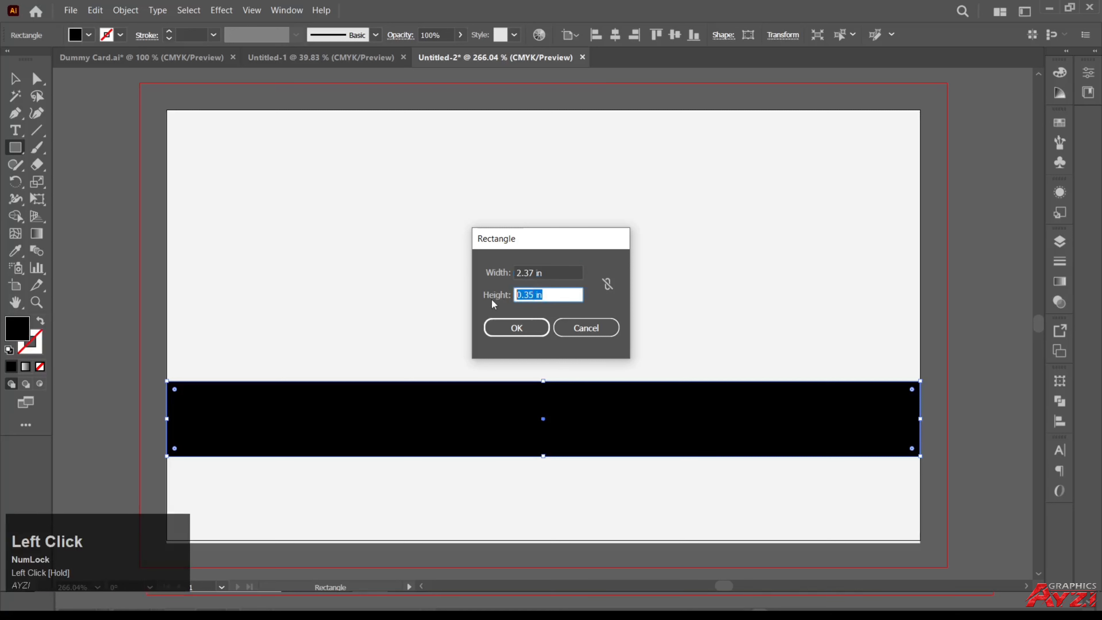
text(0.)
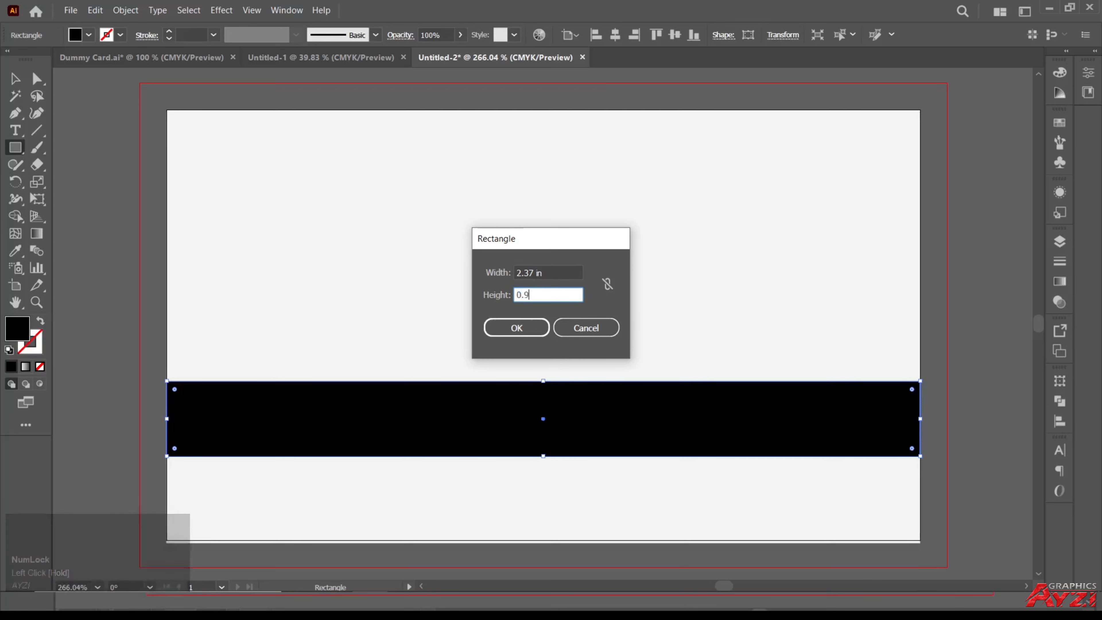
text(94)
click(515, 330)
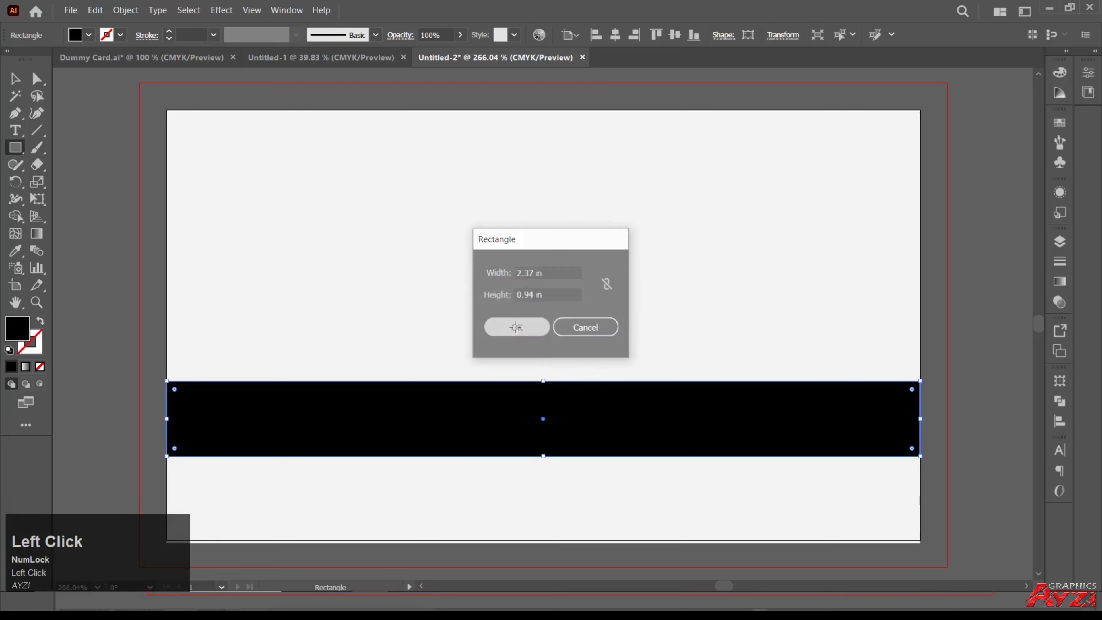
Move the new rectangle over the black band, flush with the card's right edge, and fill it with red.
click(15, 78)
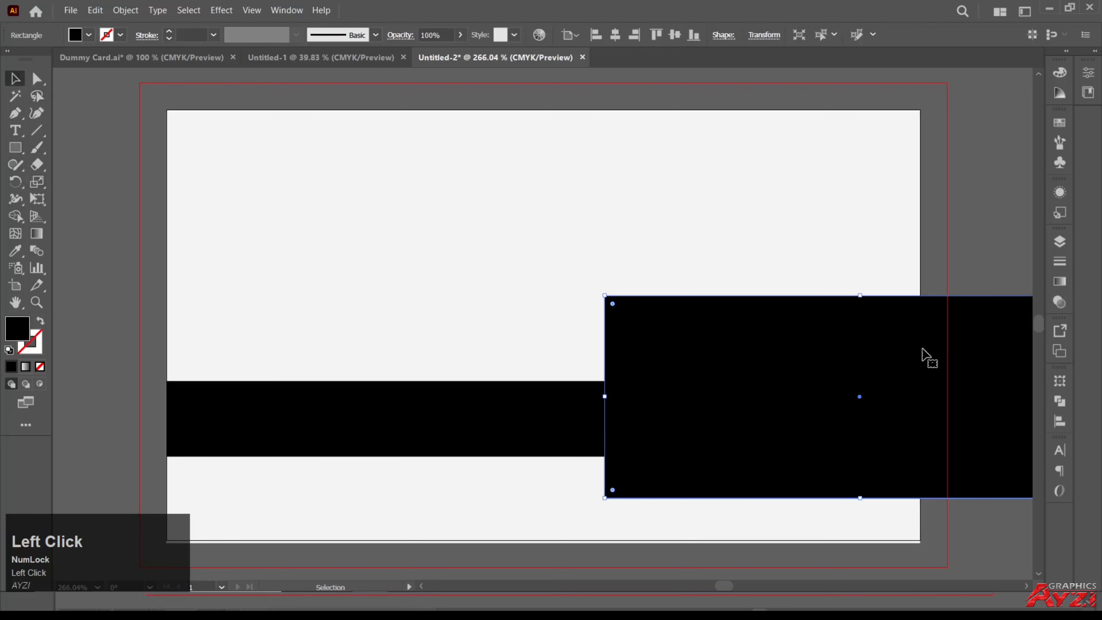
drag(931, 368, 738, 371)
click(1060, 122)
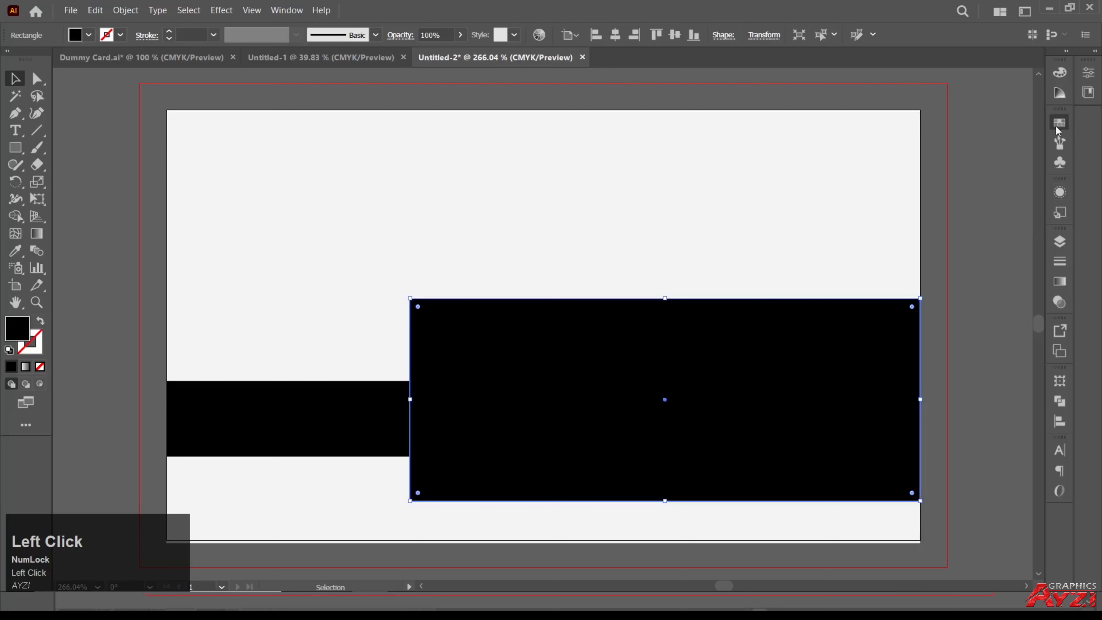
scroll(955, 176, up, 3)
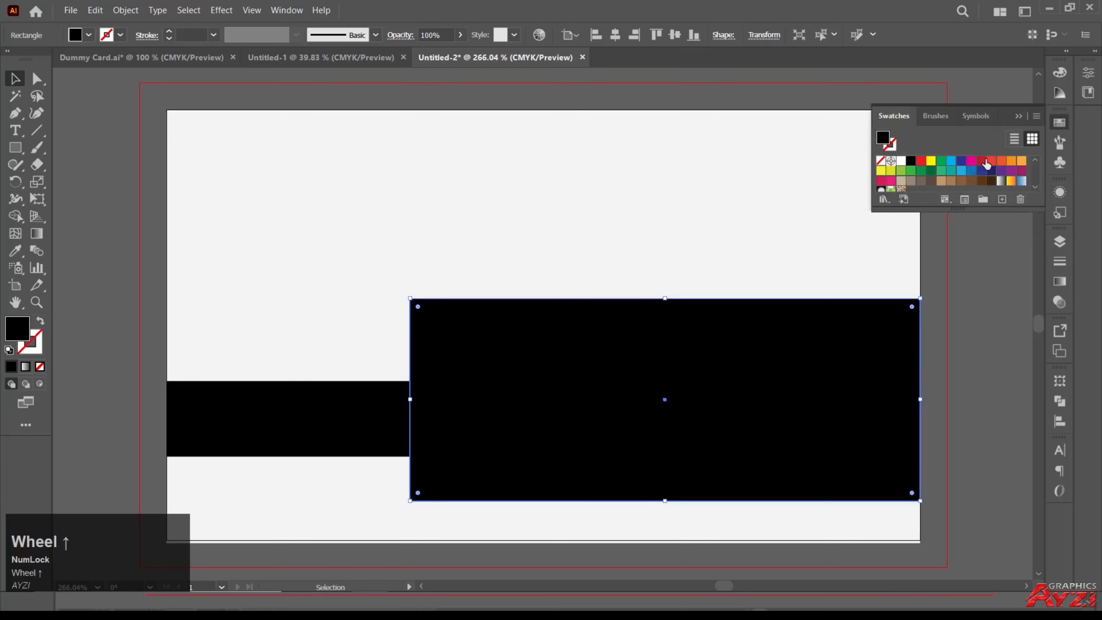
click(921, 161)
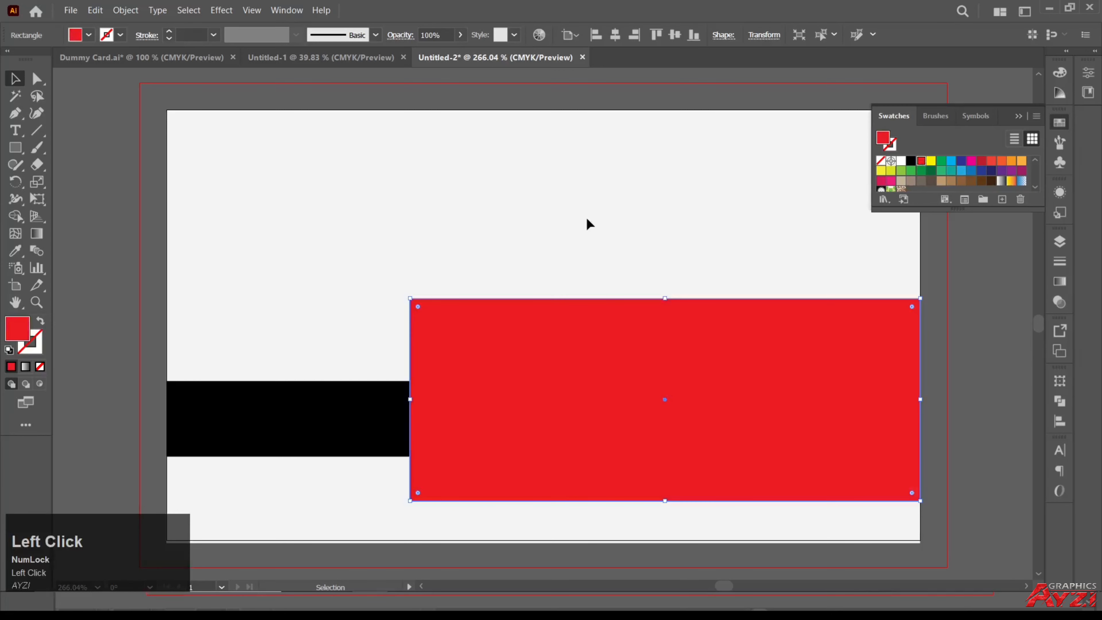
Slant the red block's left side by moving its upper-left corner anchor horizontally to X 2.315 in.
click(650, 213)
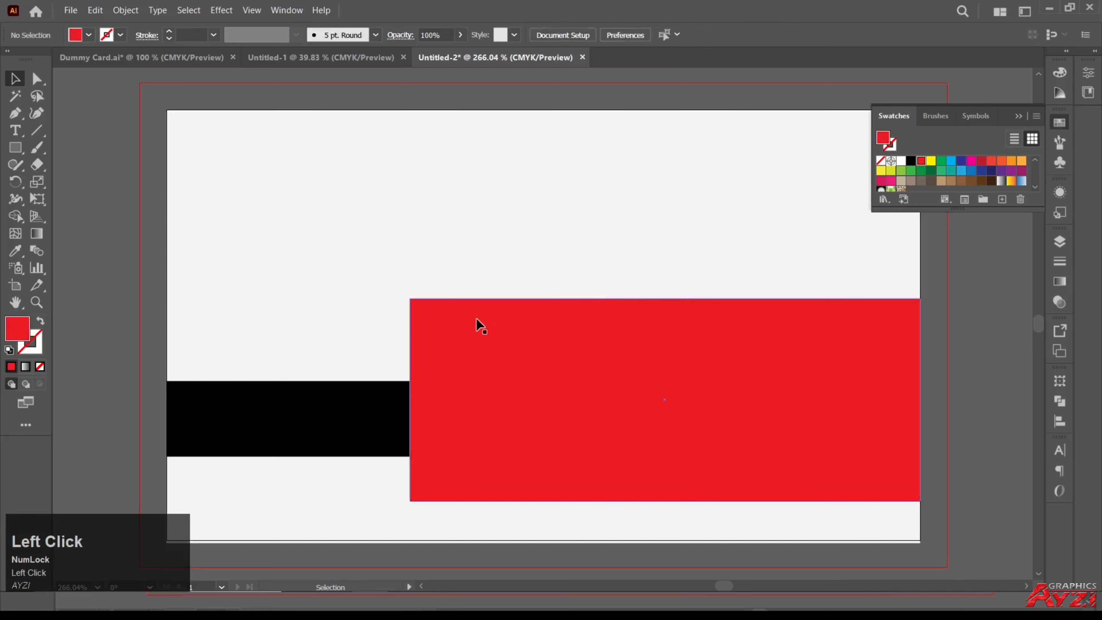
key(a)
click(411, 299)
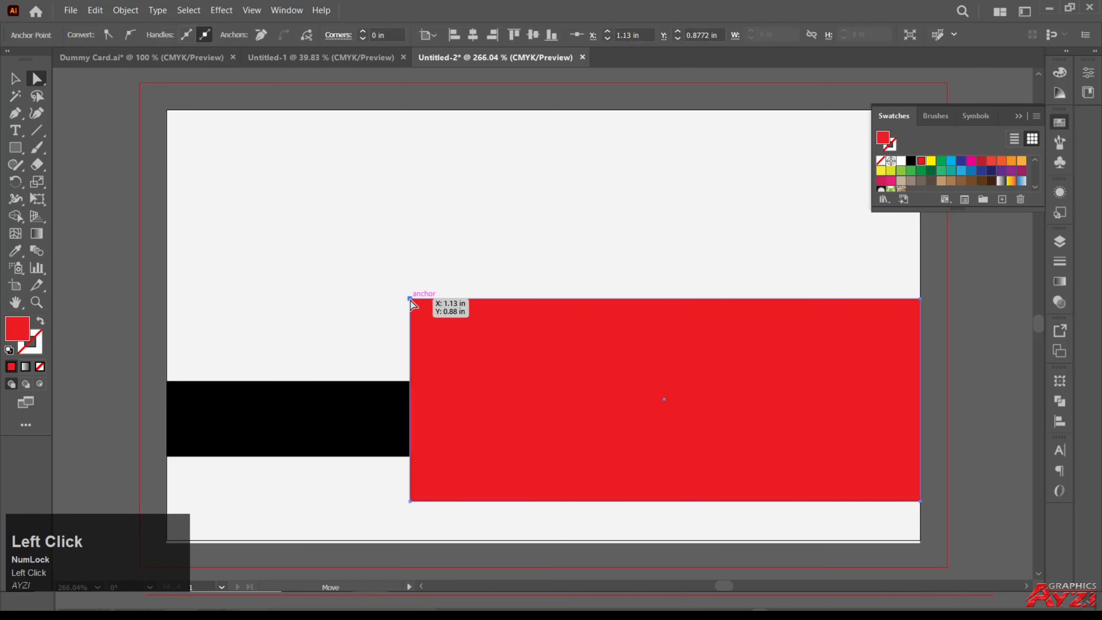
drag(411, 301, 664, 315)
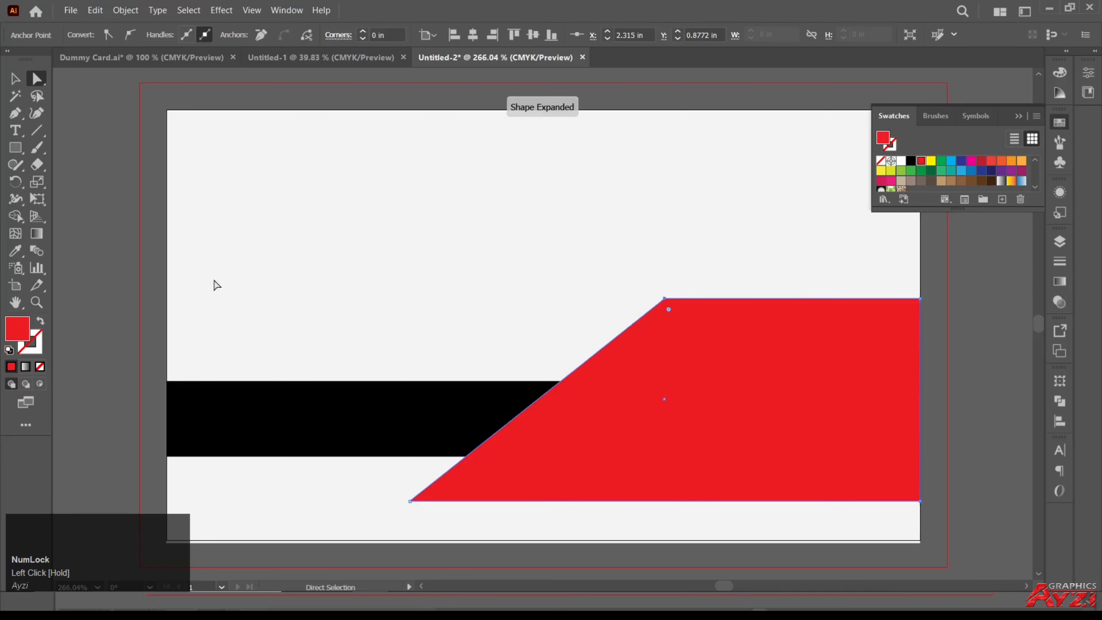
Draw a closed triangle with the Pen tool between the red shape's lower-left tip, the black band's lower edge and their intersection.
click(17, 114)
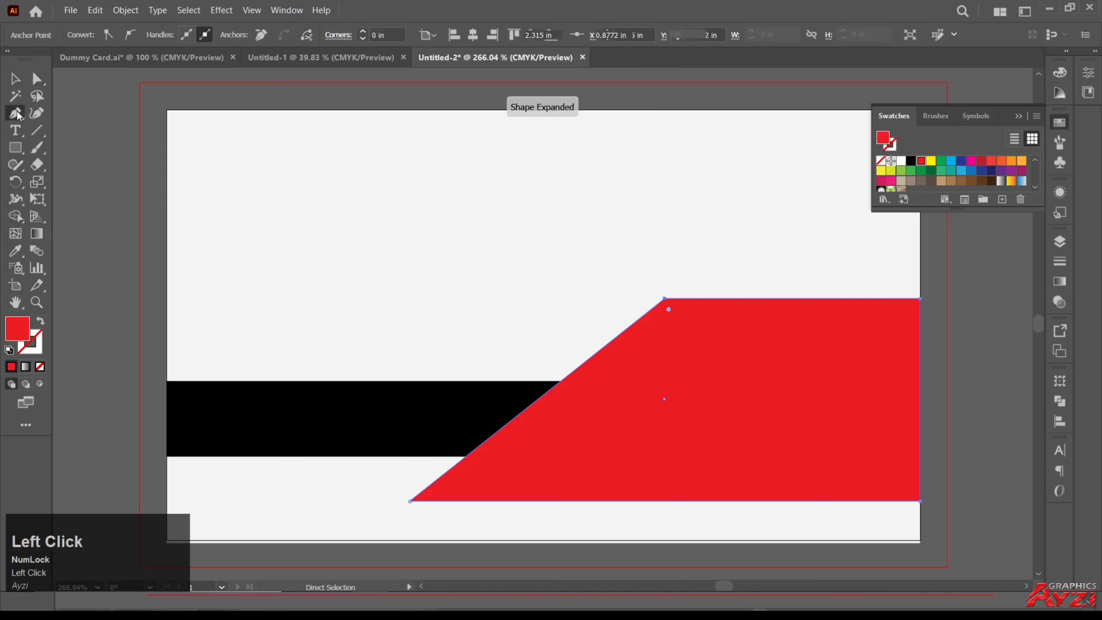
click(410, 500)
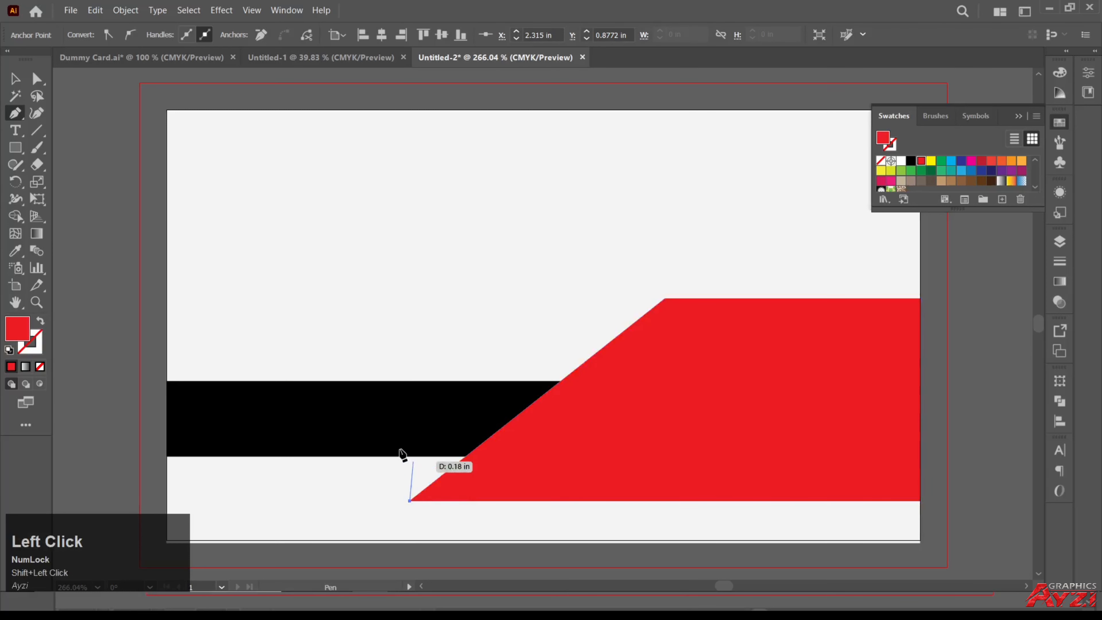
click(376, 456)
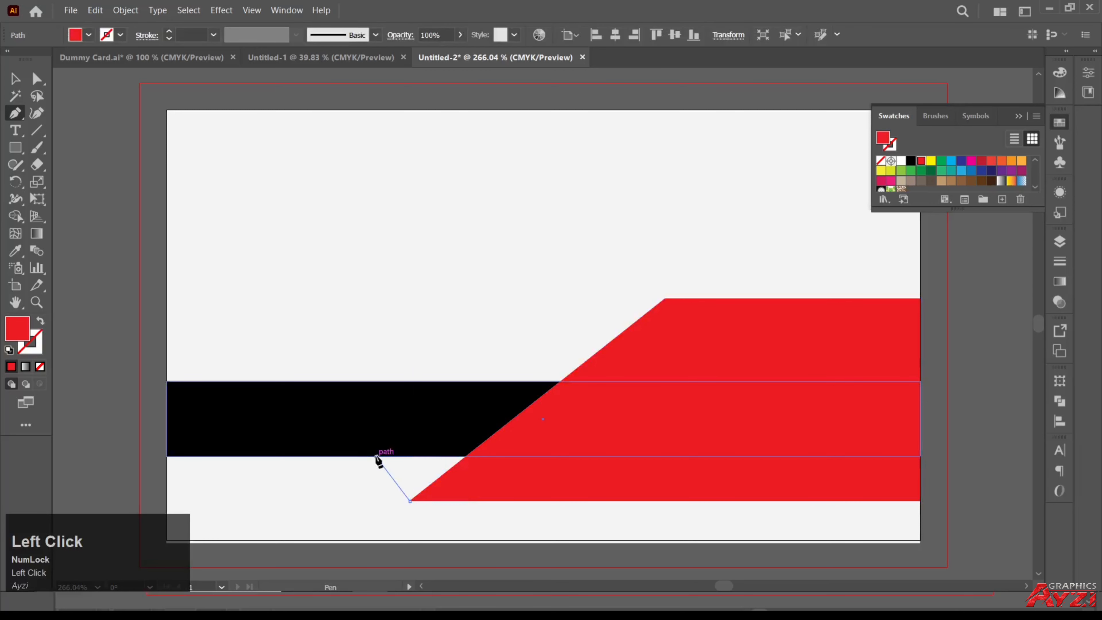
shift+click(465, 457)
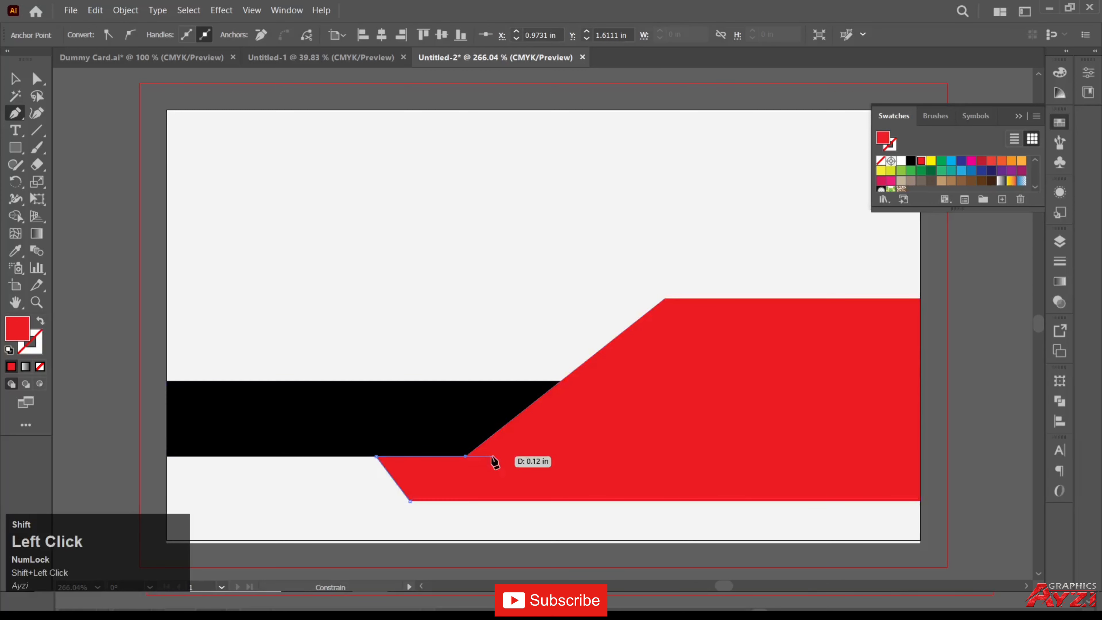
click(410, 501)
Fill the small triangle with a red shade darker than BE1E2D and deselect it.
click(15, 79)
click(981, 161)
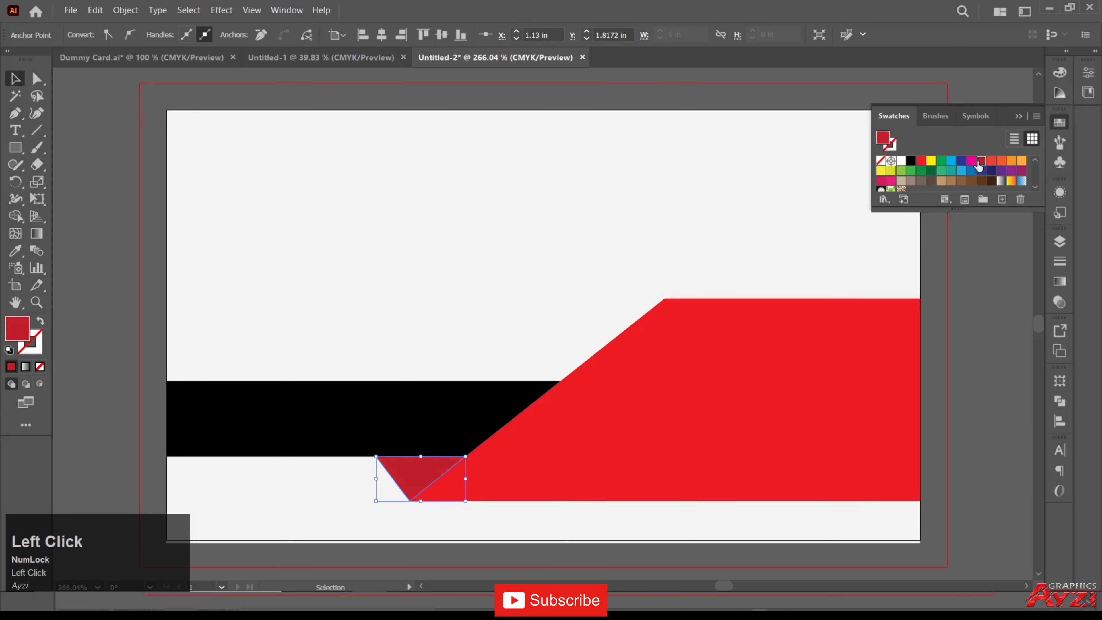
double_click(17, 329)
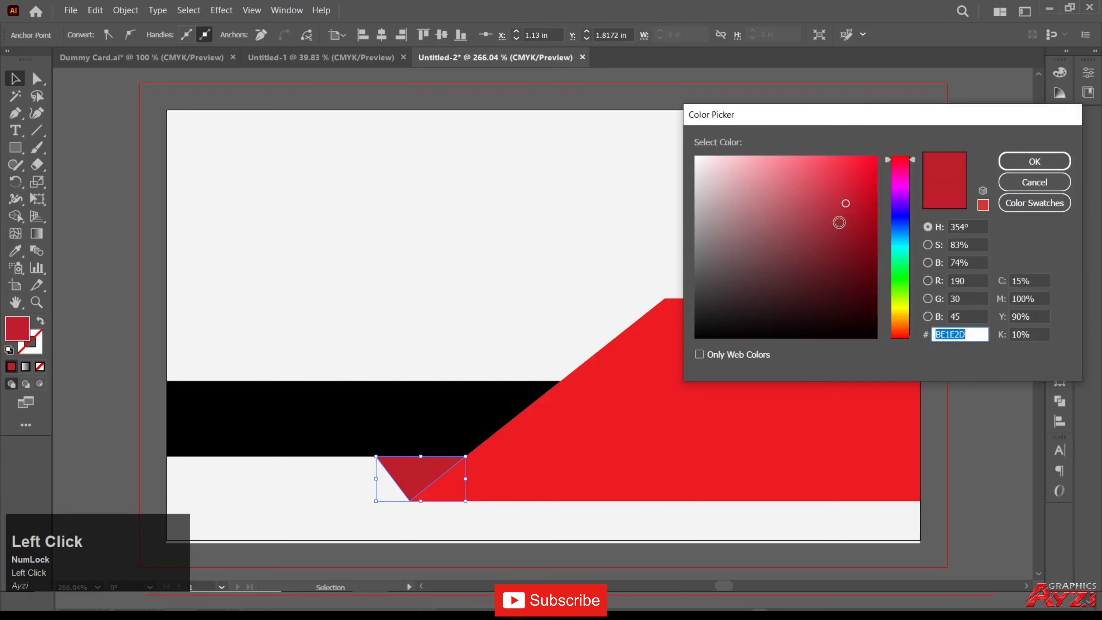
drag(849, 209, 864, 228)
click(1034, 162)
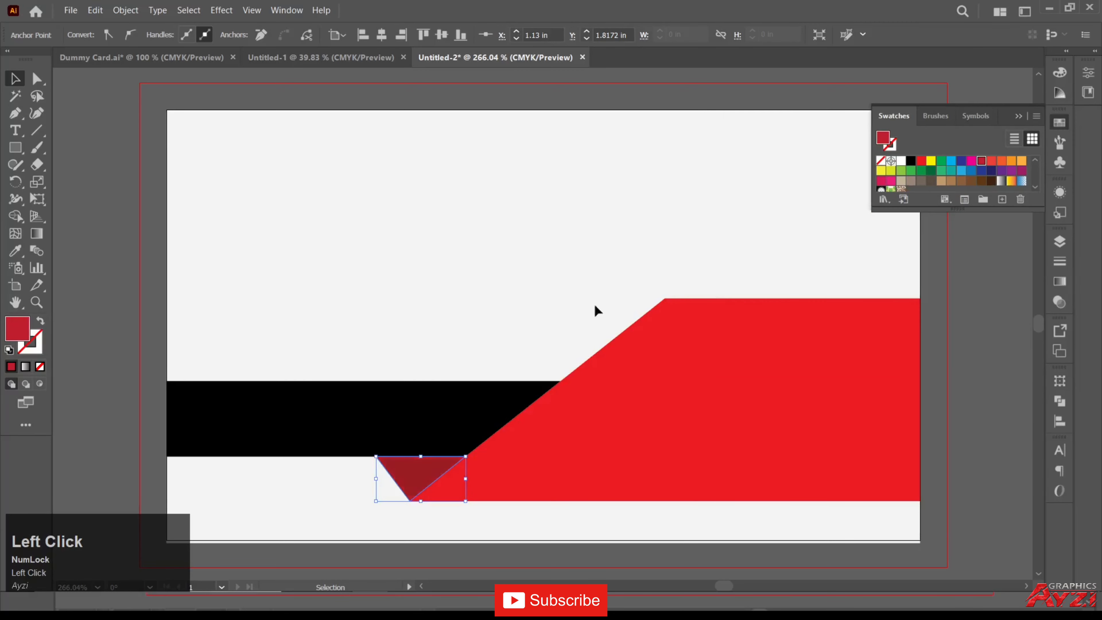
click(106, 266)
scroll(180, 267, down, 1)
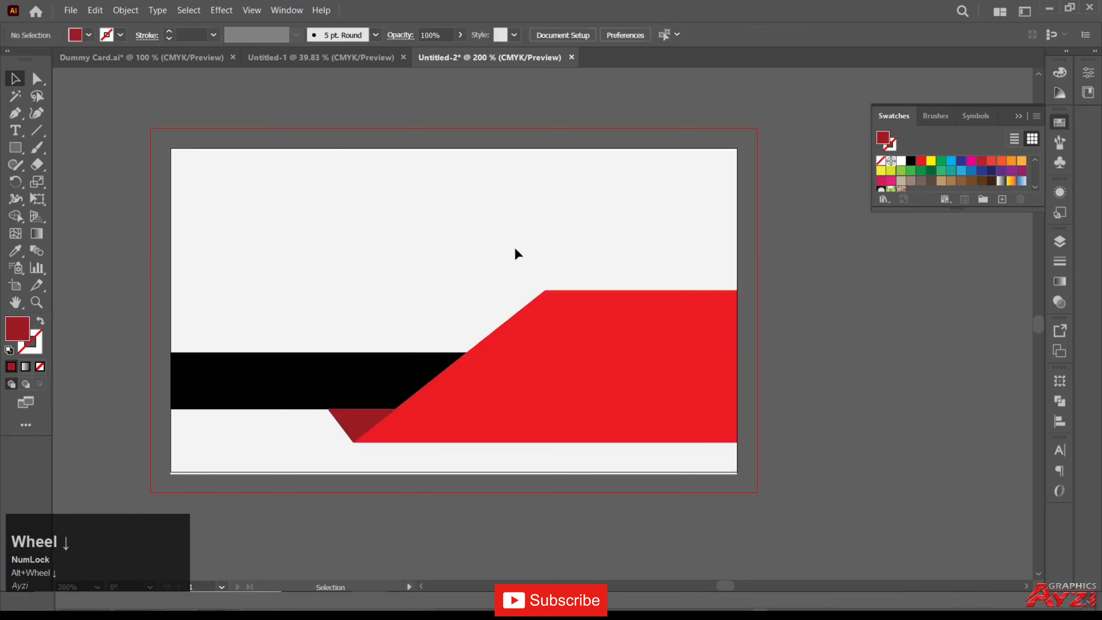
Unlock all locked objects on the card and clear the selection.
drag(380, 245, 386, 224)
click(367, 393)
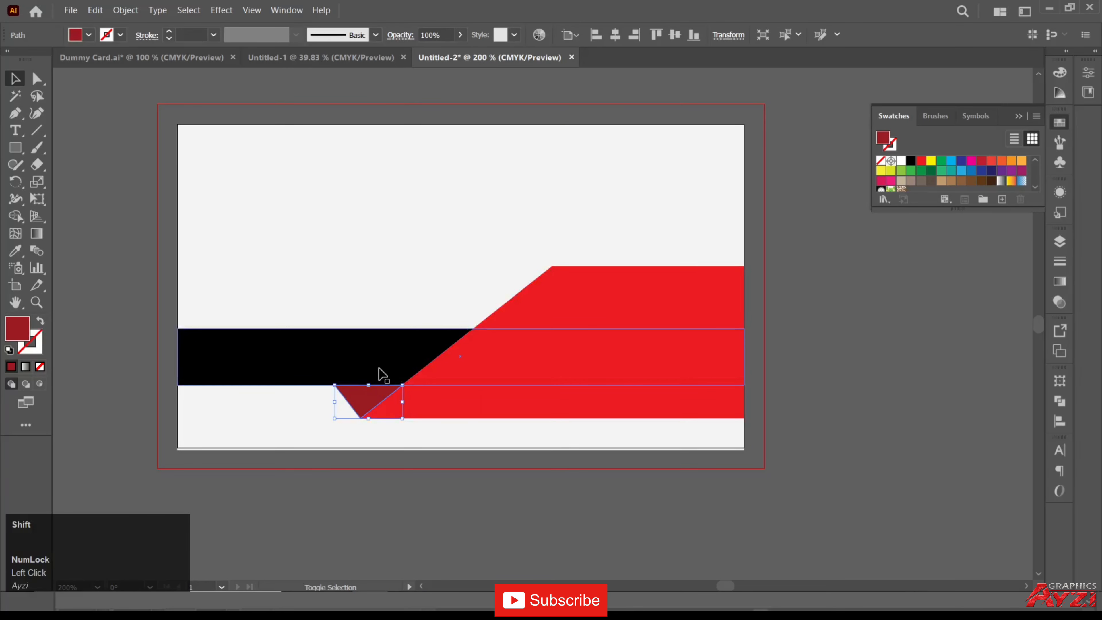
click(125, 10)
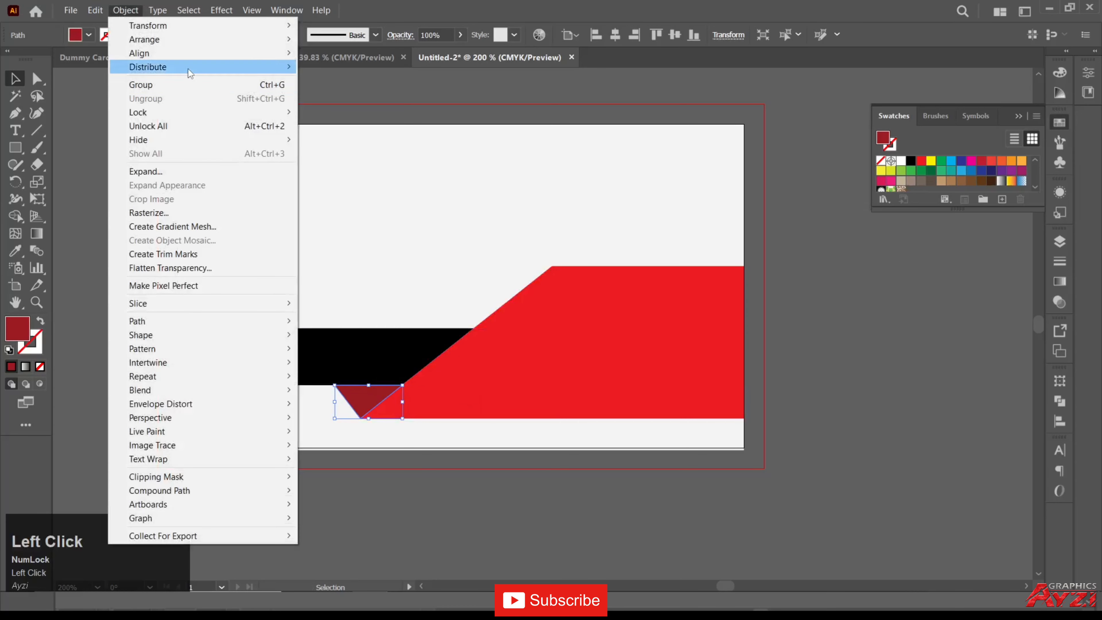
click(176, 122)
click(135, 173)
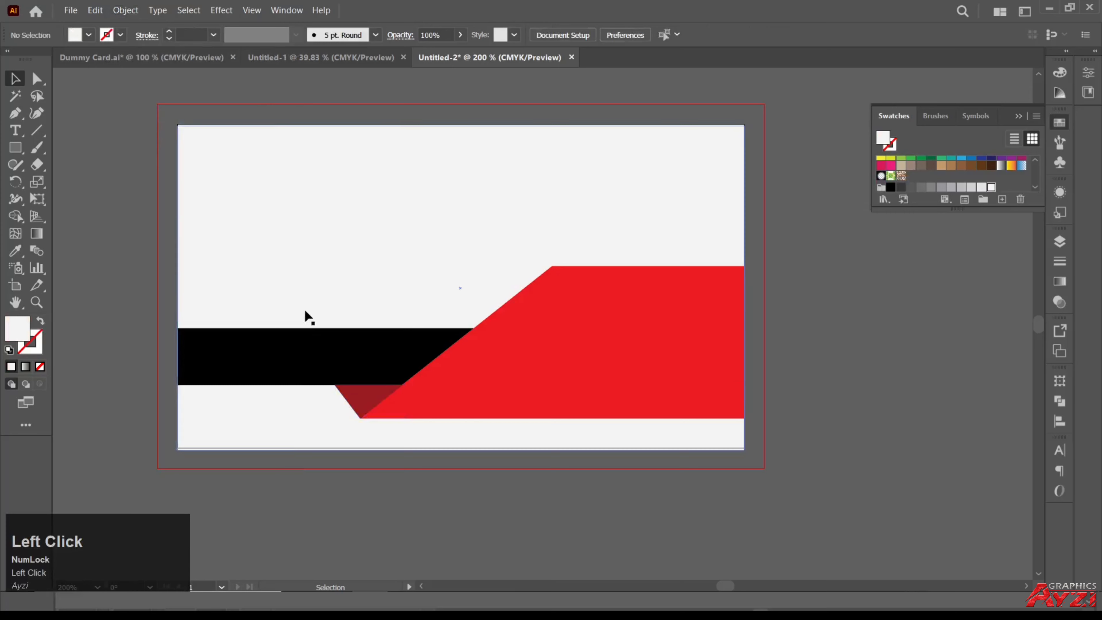
Send the dark red triangle, the black band and the light gray background together to the back, behind the red shape.
click(366, 389)
shift+click(332, 369)
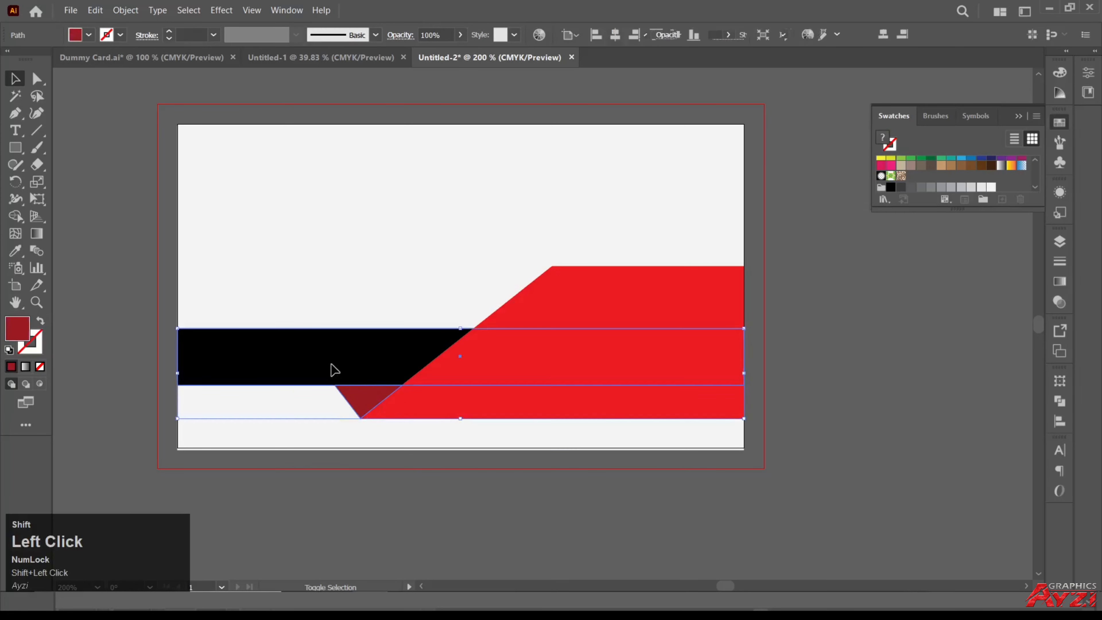
shift+click(326, 309)
right_click(311, 274)
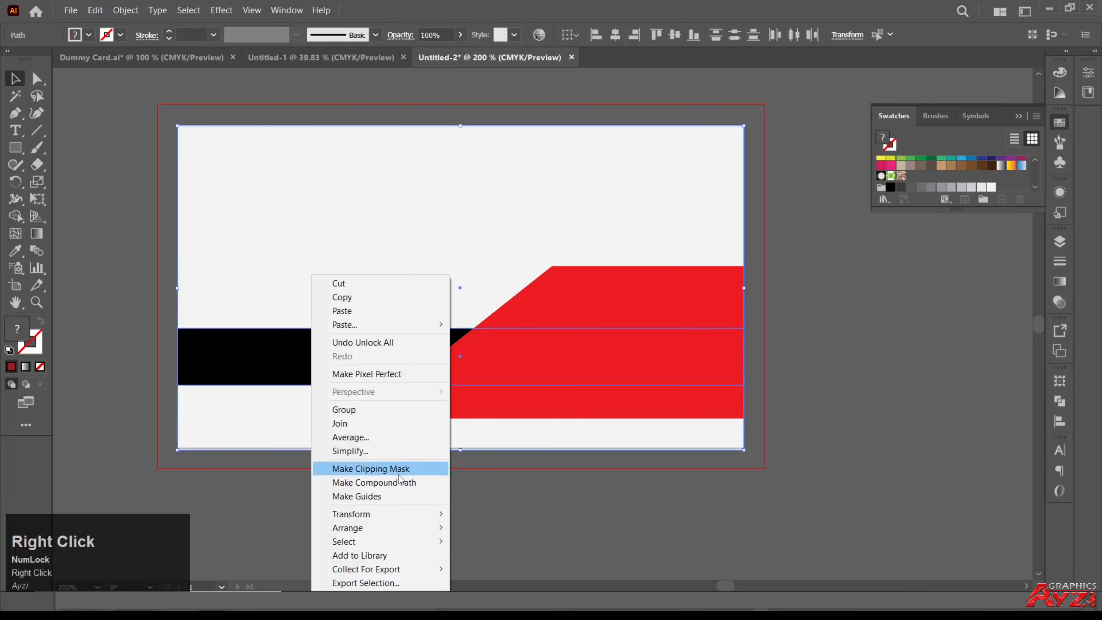
mouse_move(397, 527)
click(500, 569)
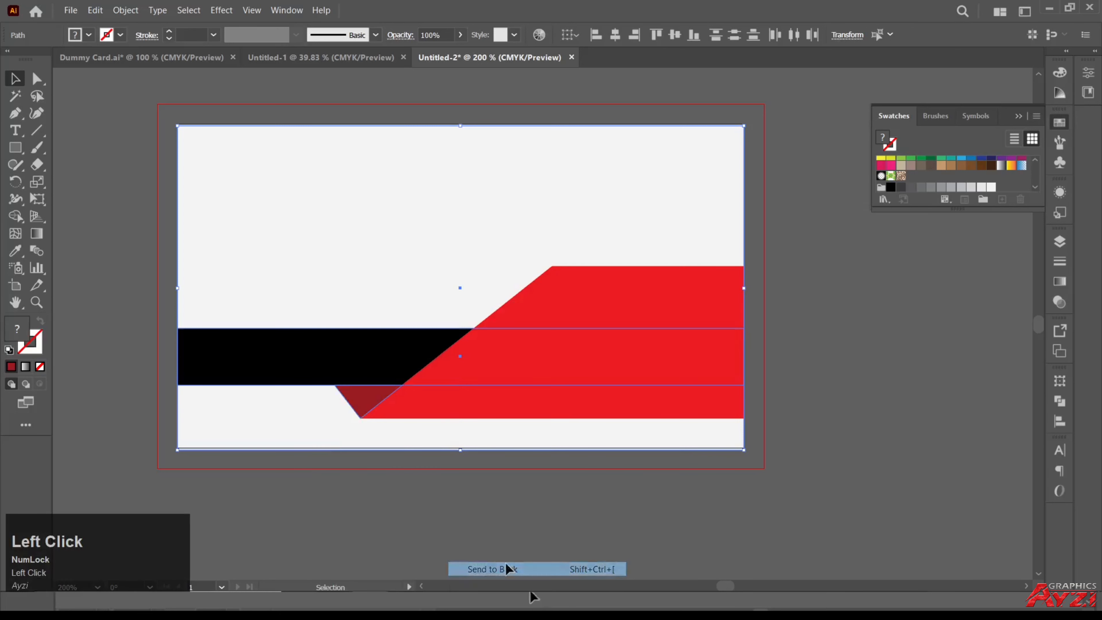
click(418, 487)
Group the dark red triangle with the large red shape and deselect the group.
click(372, 402)
shift+click(454, 392)
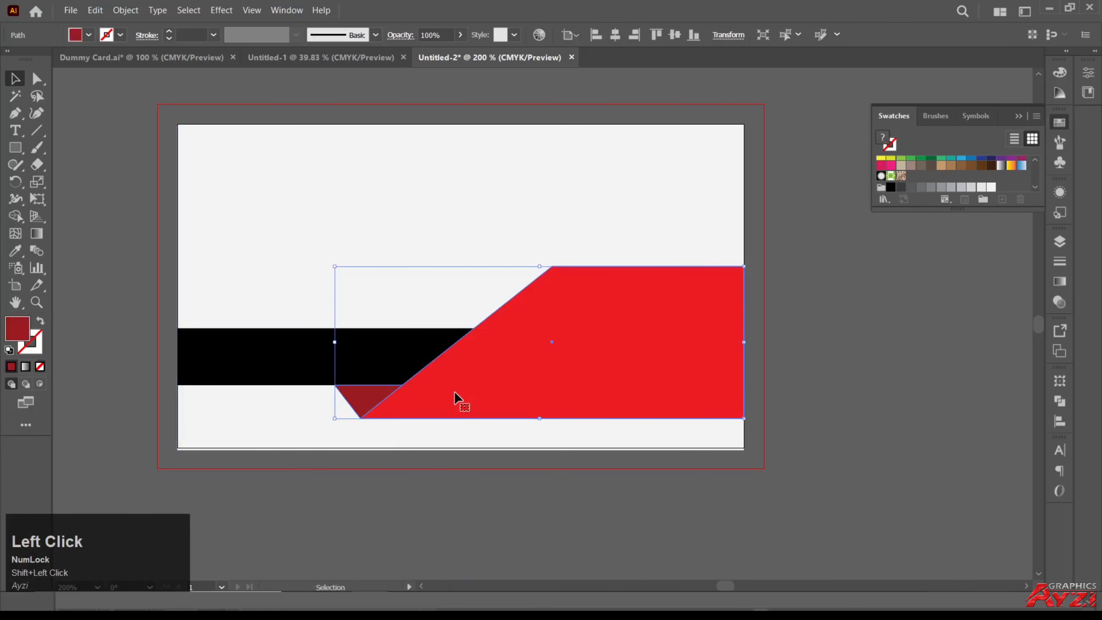
key(ctrl+g)
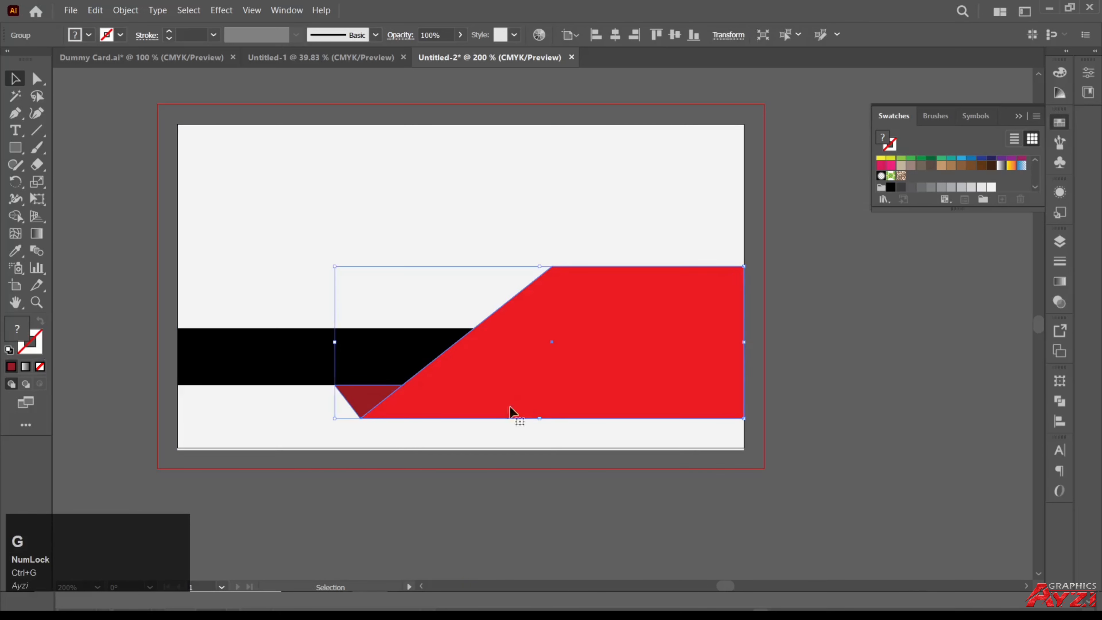
click(425, 476)
Add the text "Your Name" in the blank area above the black band.
key(space)
drag(406, 320, 429, 305)
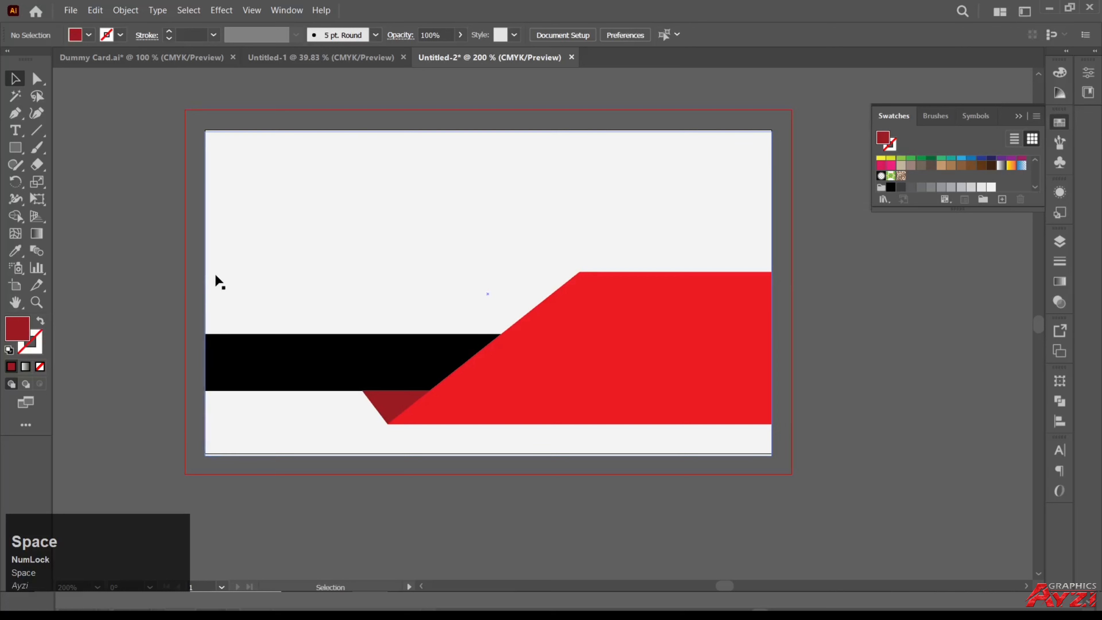
click(15, 130)
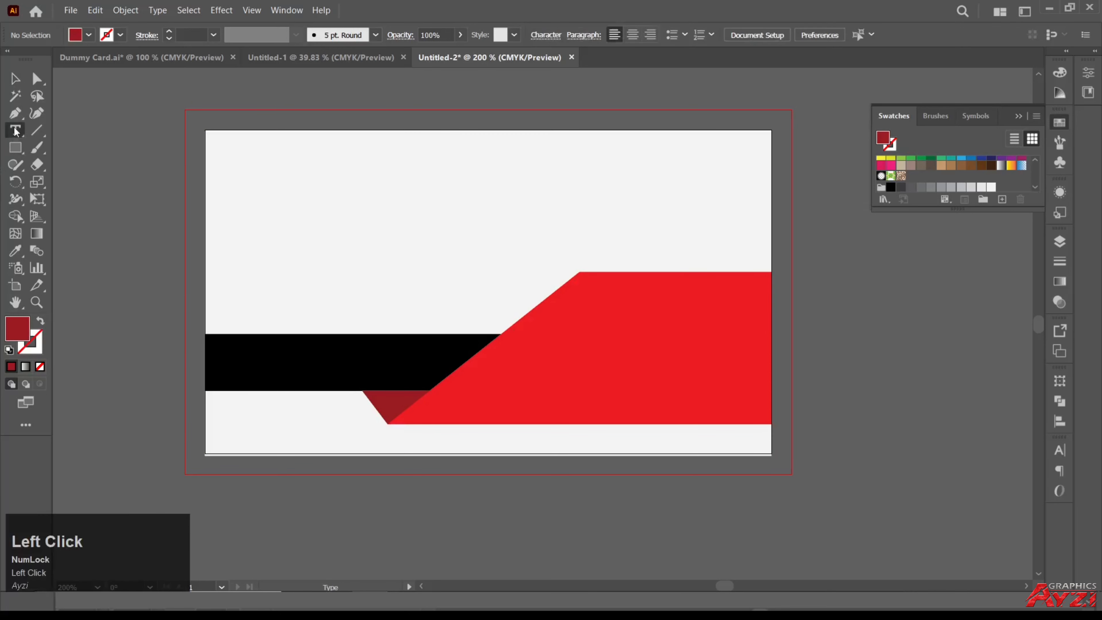
click(250, 258)
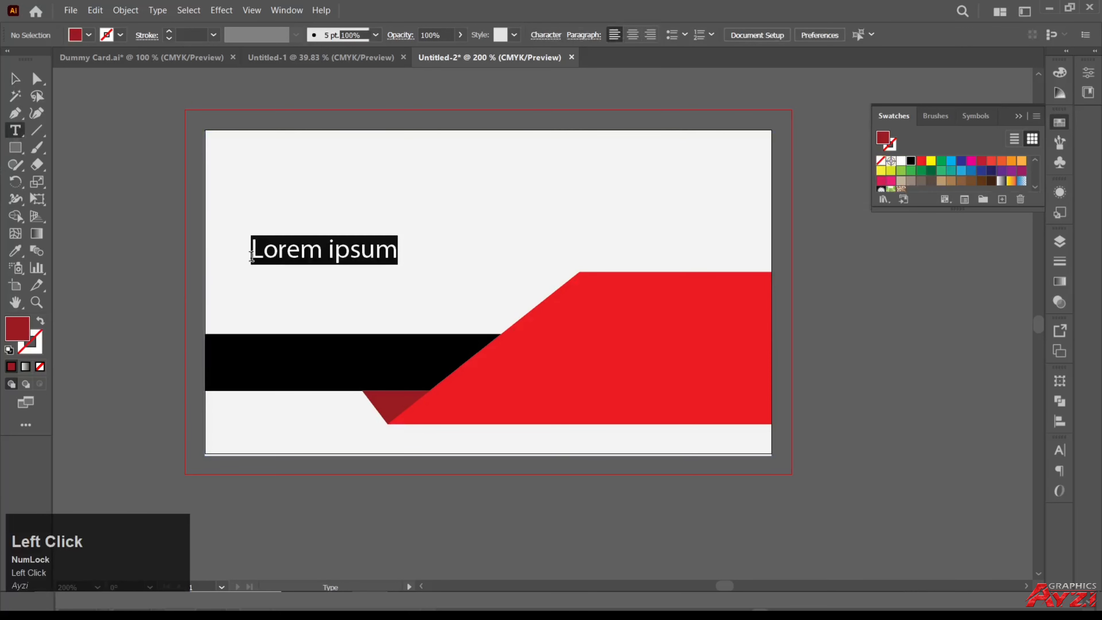
text(Yo)
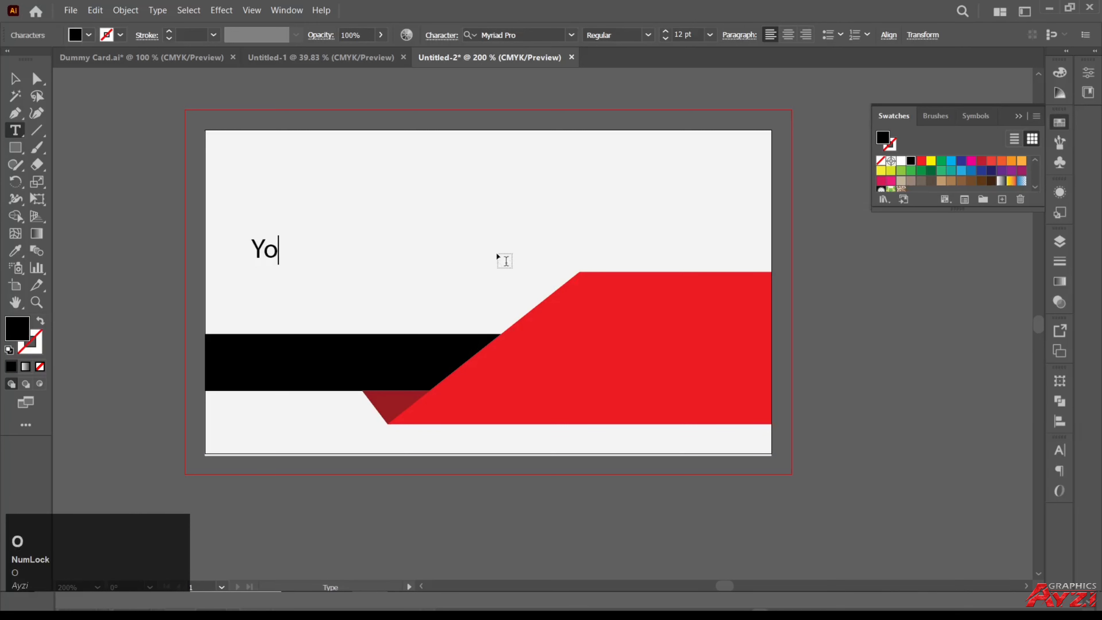
text(ur Name)
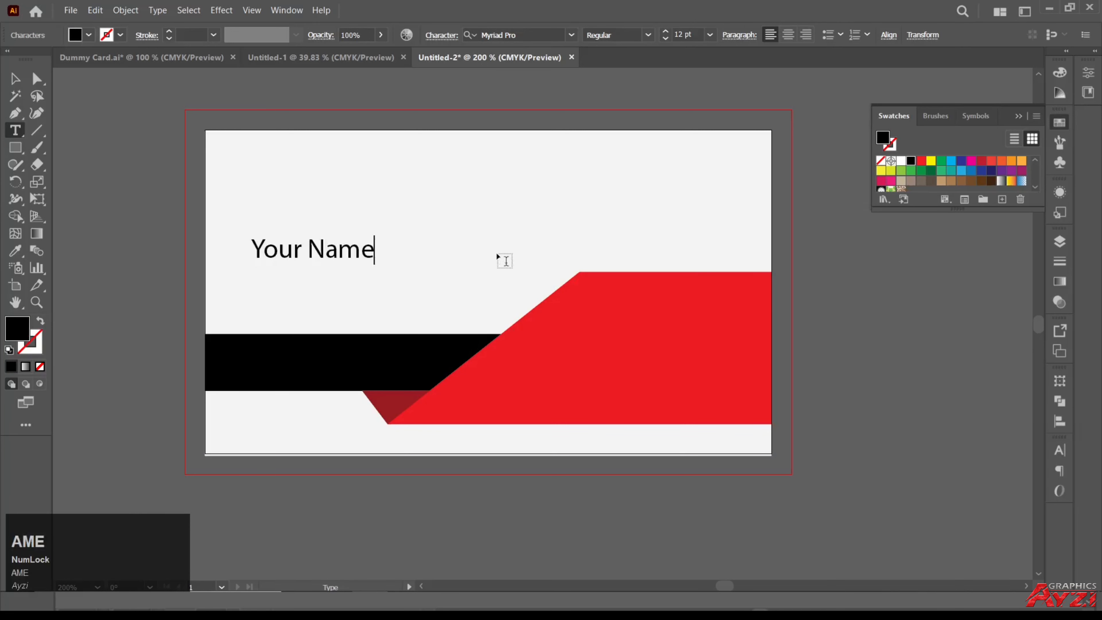
Set the font of the "Your Name" text to Copperplate Gothic Bold.
click(15, 78)
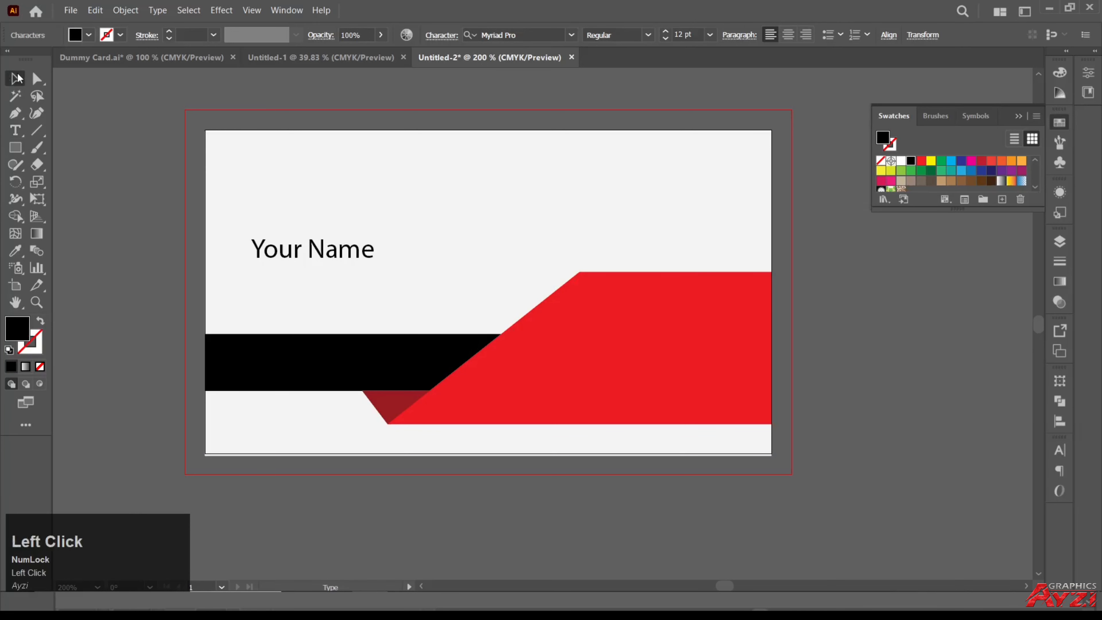
click(572, 35)
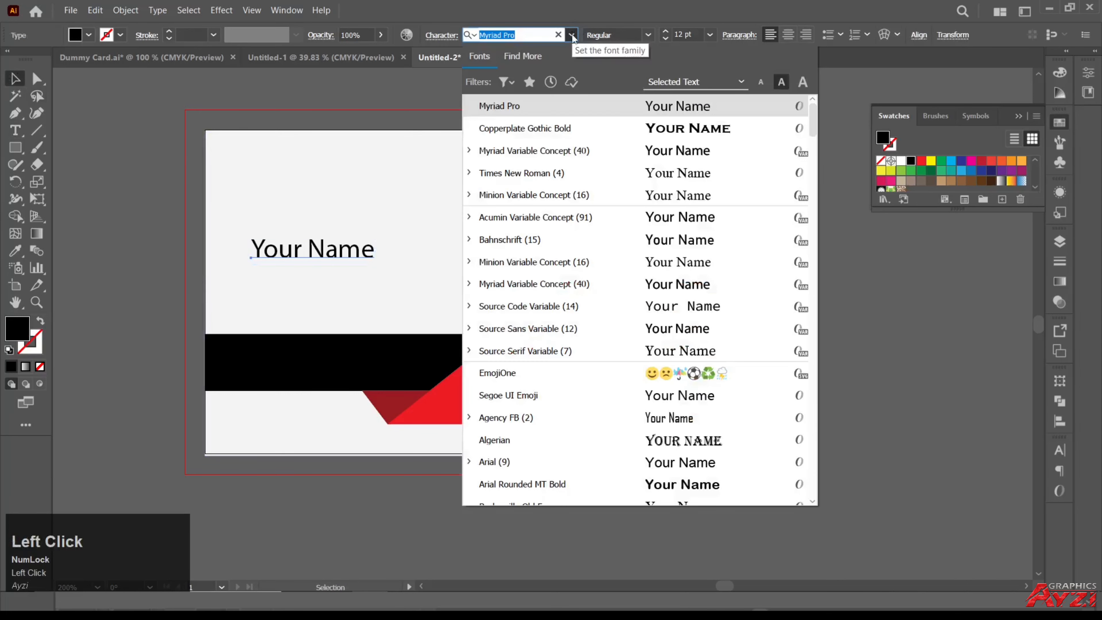
click(610, 130)
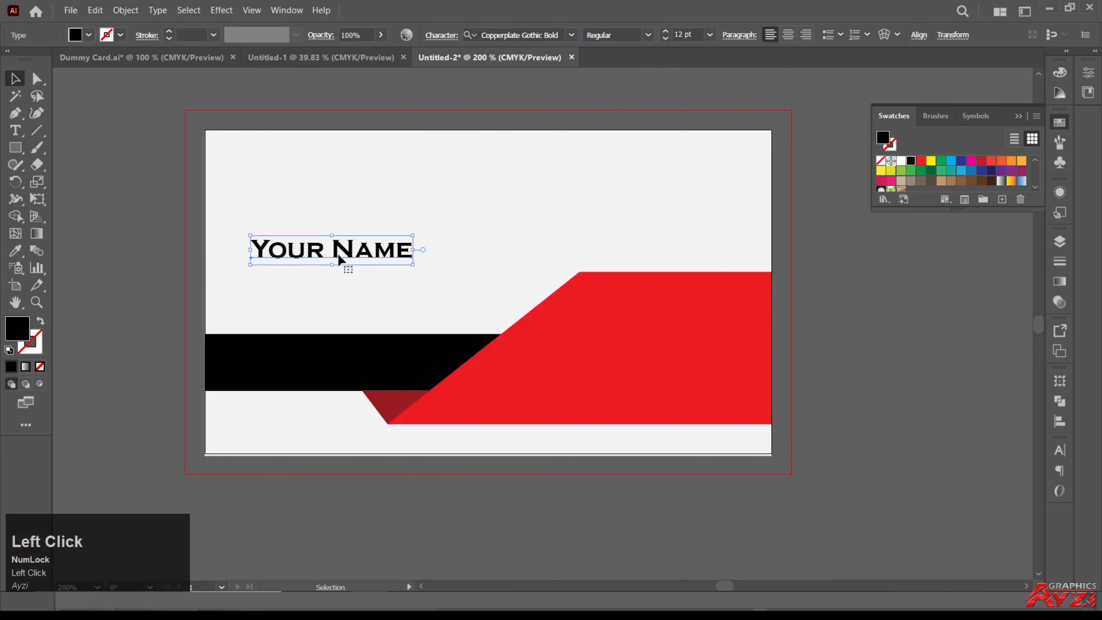
Place the name text nearer the card's left edge and add a copy directly beneath it reading "YOur Post".
drag(346, 258, 316, 288)
key(t)
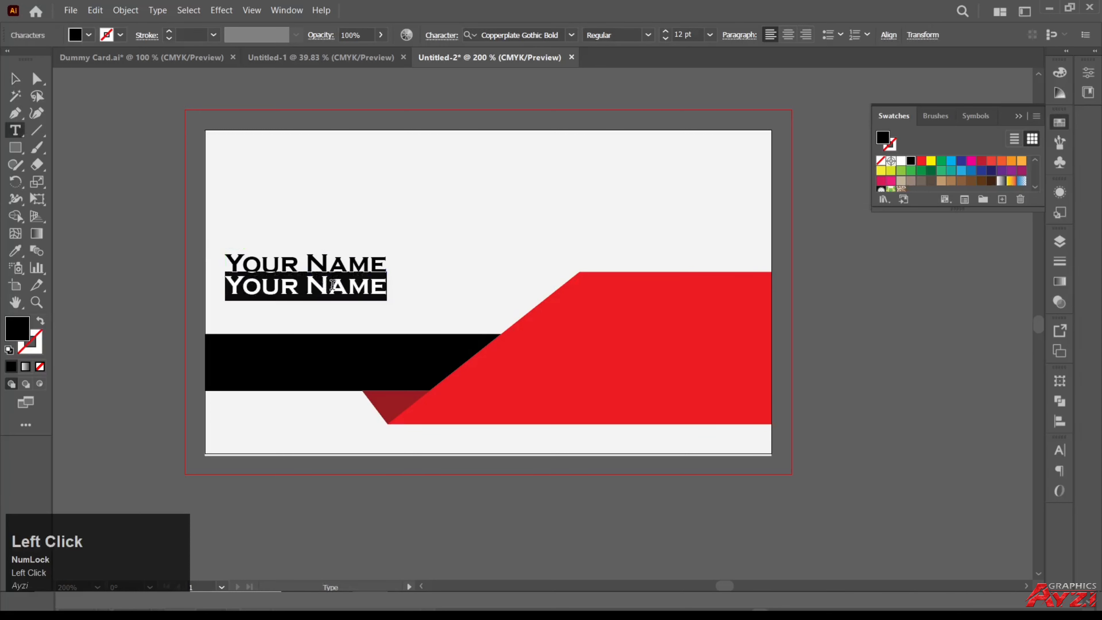
text(YOu)
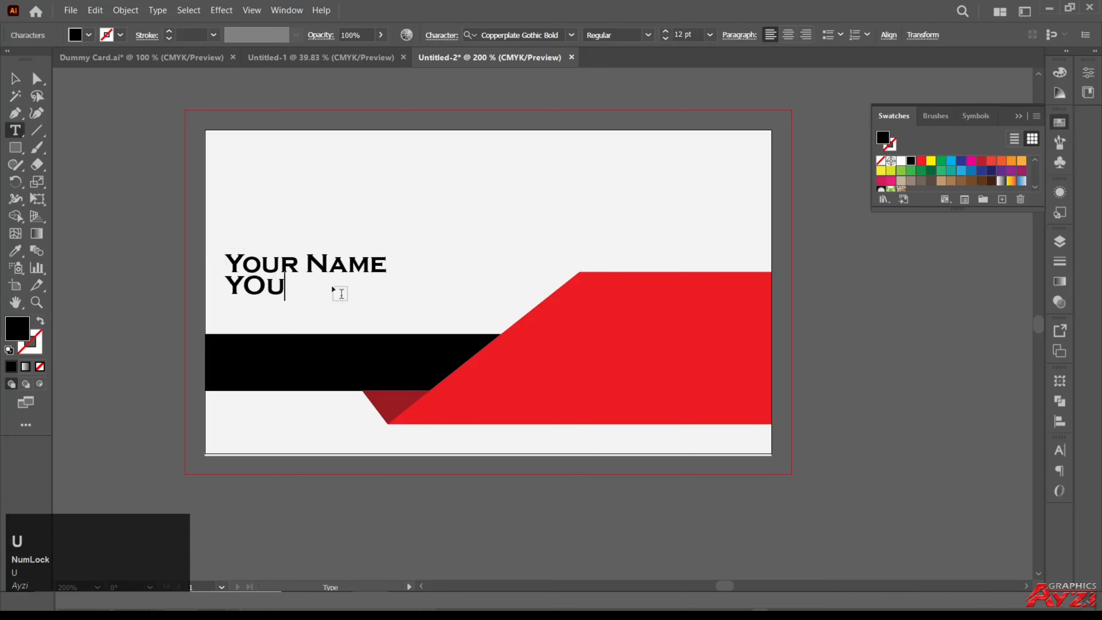
text(r Post)
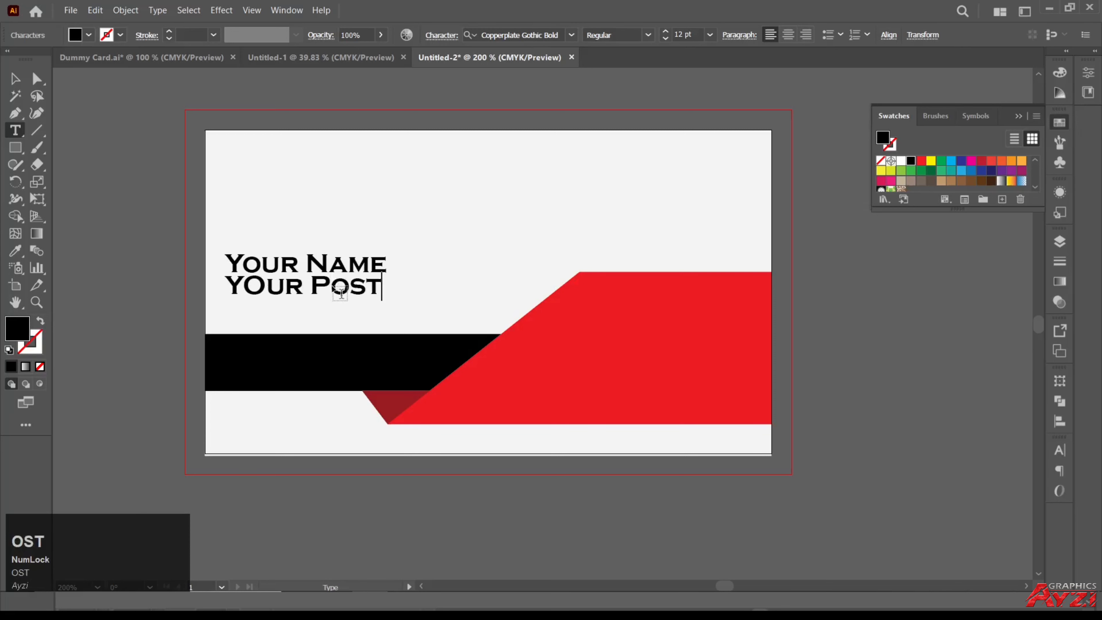
Set the "YOur Post" text to 7 pt in the Times New Roman font.
click(14, 79)
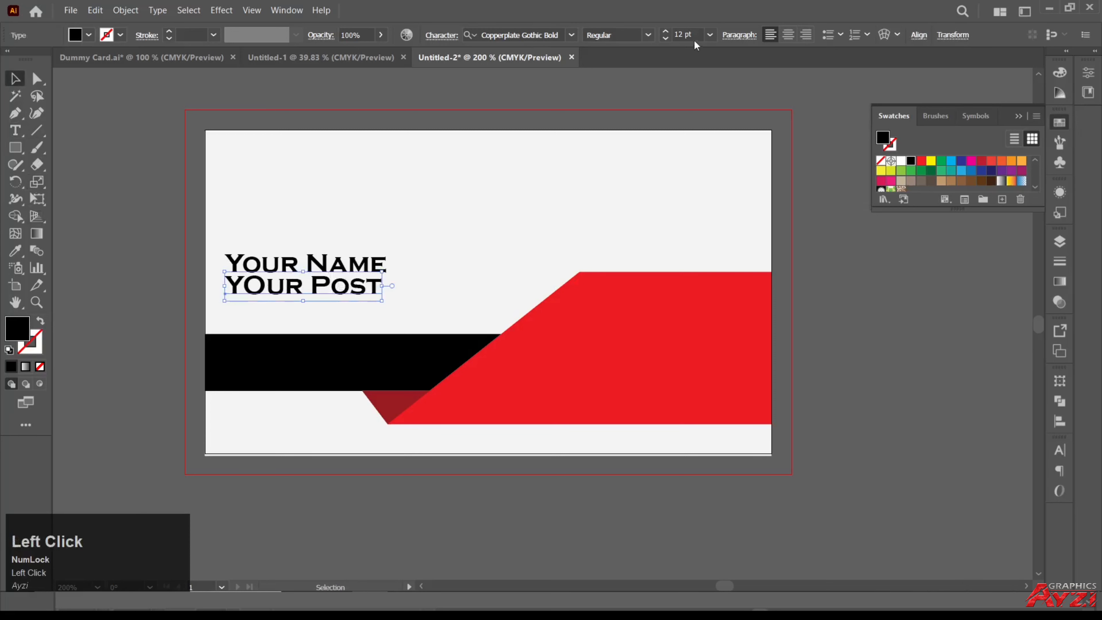
scroll(695, 34, down, 5)
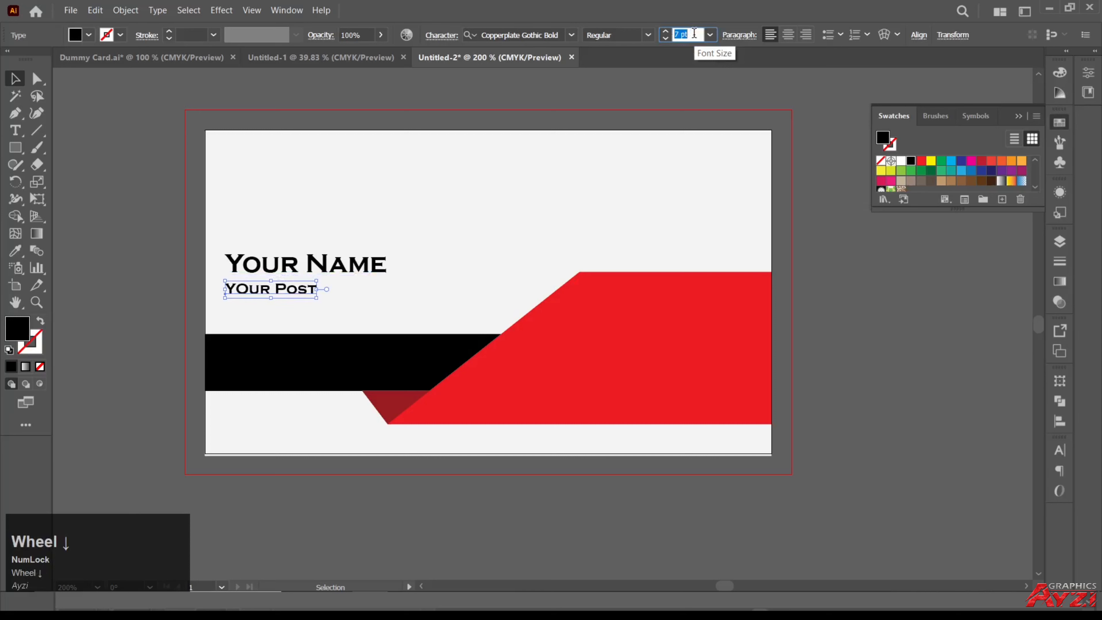
click(573, 35)
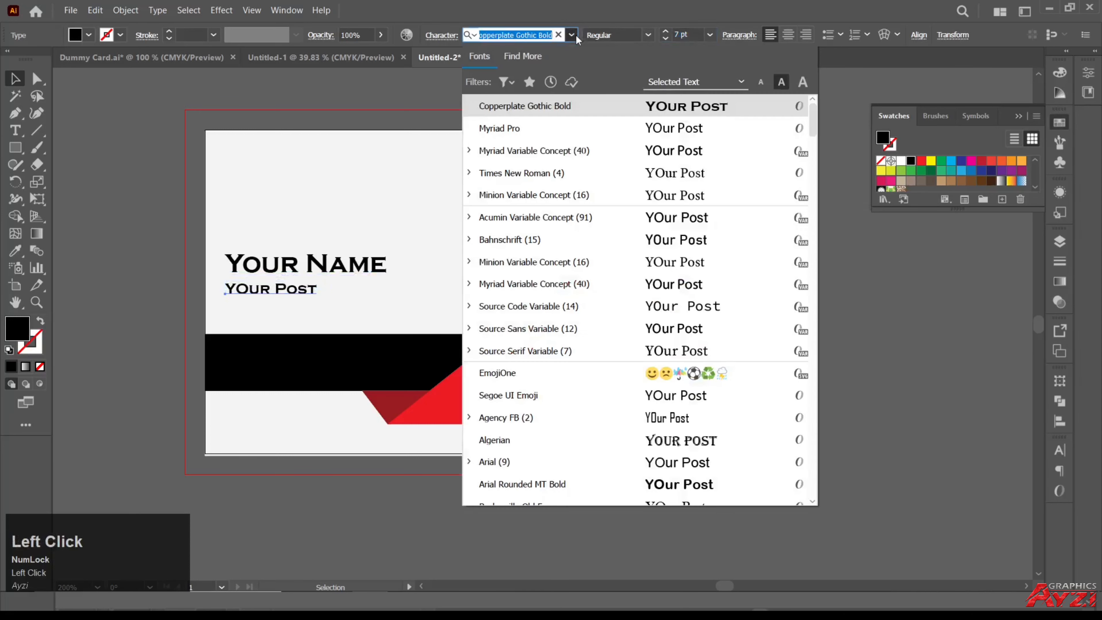
text(t)
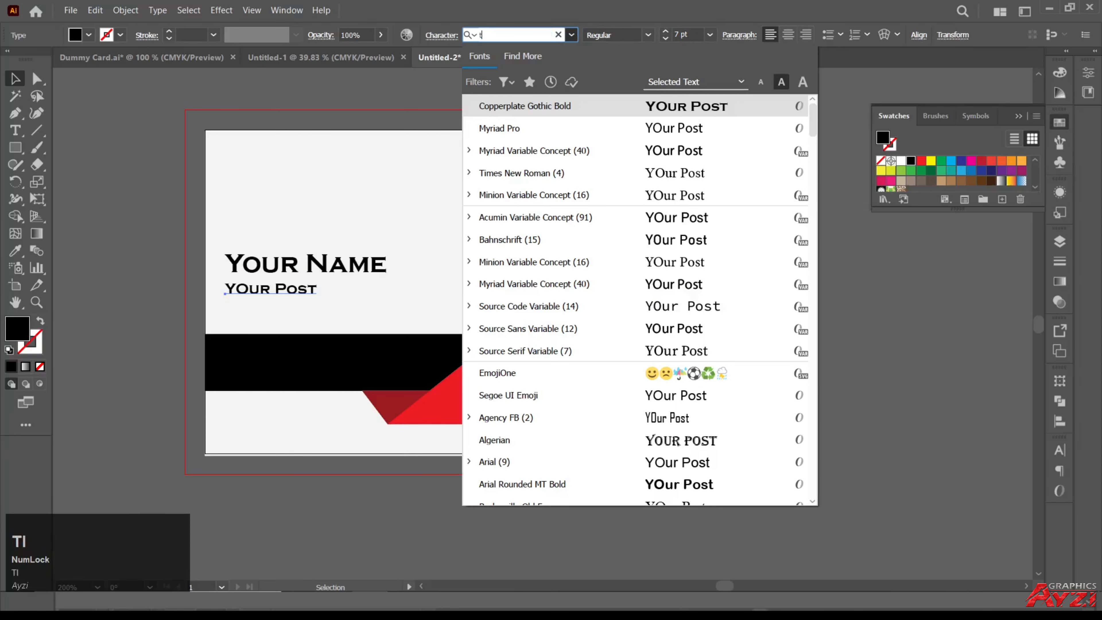
text(imes)
click(543, 106)
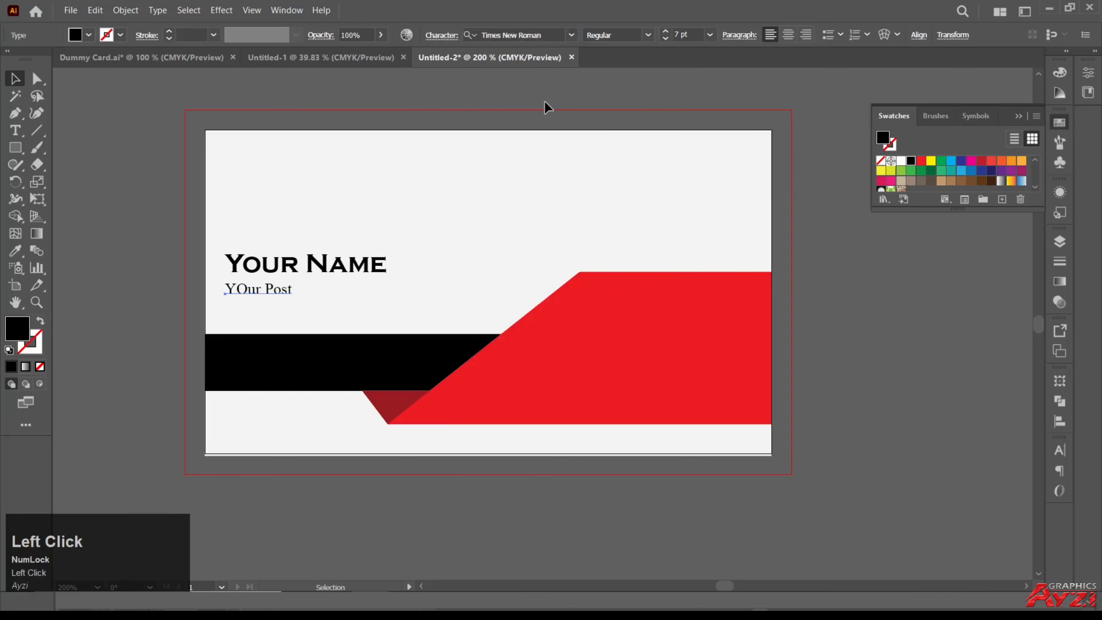
Make the post text beneath the name italic and set its size to 8 pt.
click(646, 37)
click(606, 68)
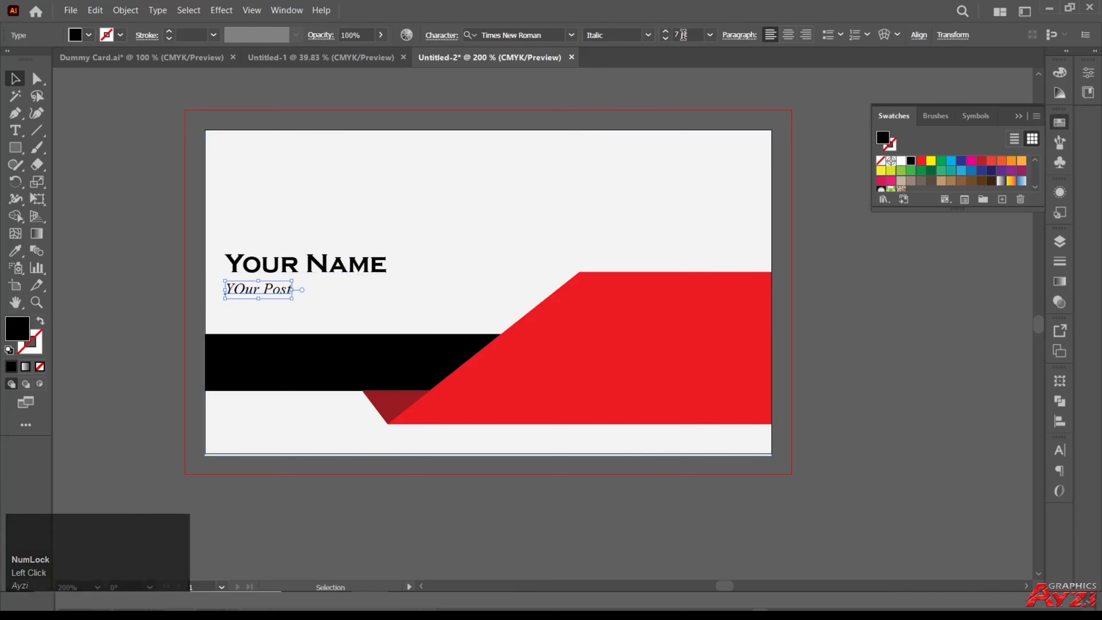
scroll(683, 35, up, 1)
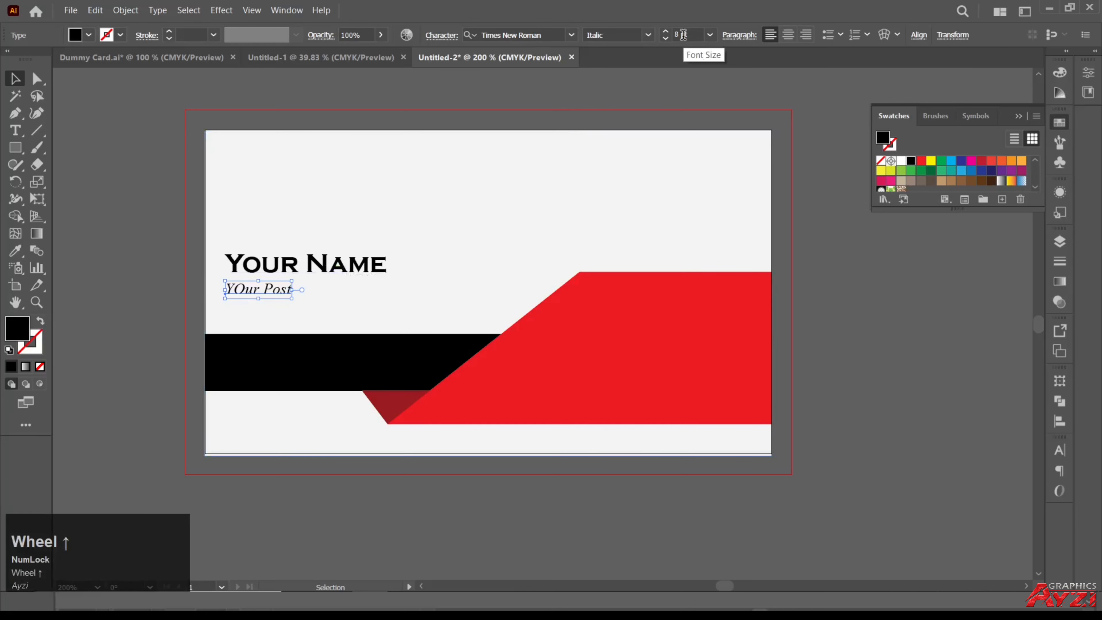
Correct the post text to read "Your Post" and move it slightly closer to the name above it.
double_click(246, 288)
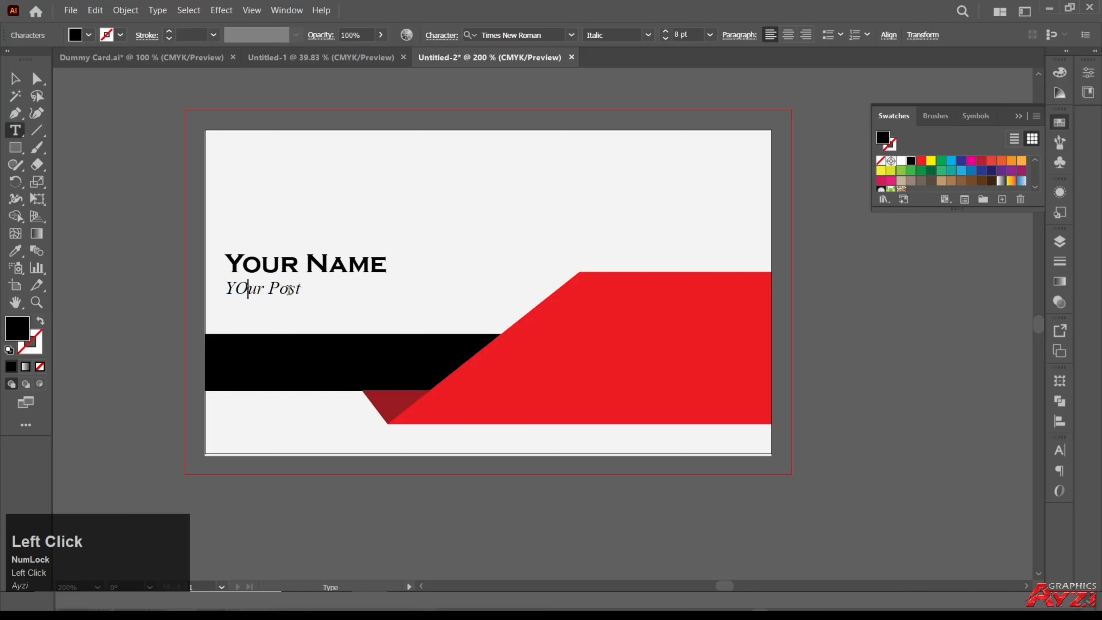
key(BackSpace)
text(o)
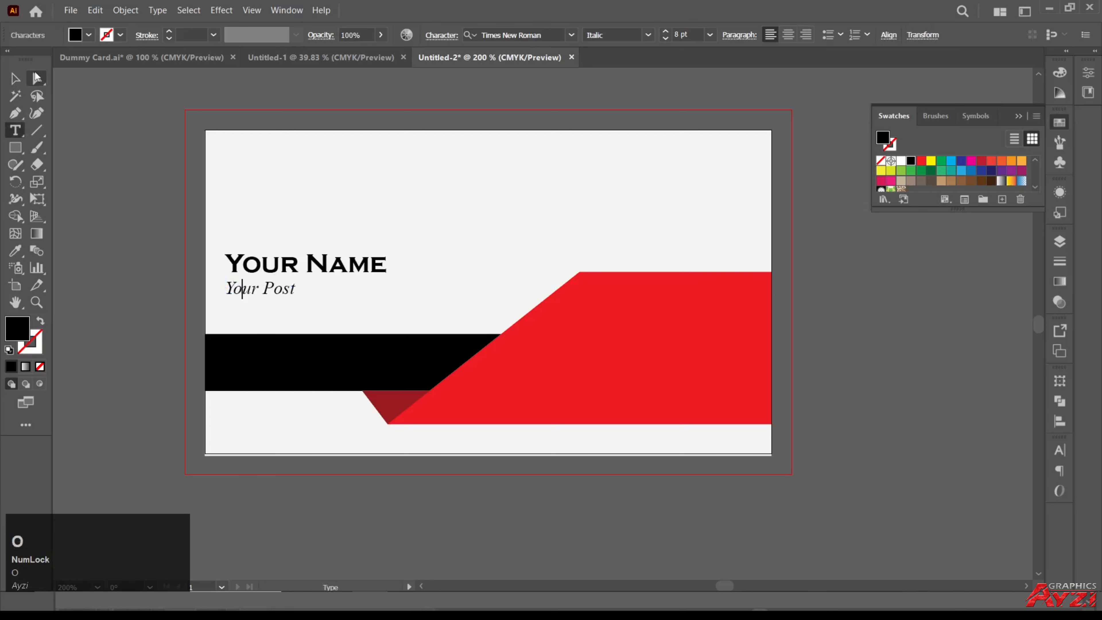
click(15, 78)
click(162, 157)
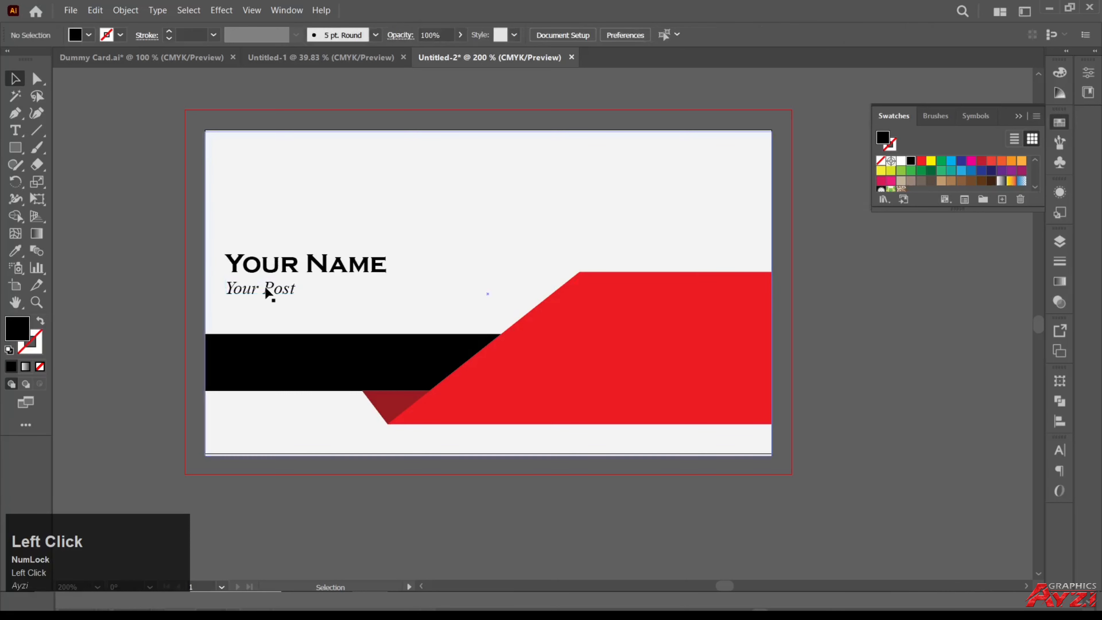
drag(265, 291, 229, 307)
click(111, 174)
Draw a straight horizontal line beneath the post text, as wide as the name, with no fill and a 2 pt black stroke.
click(9, 116)
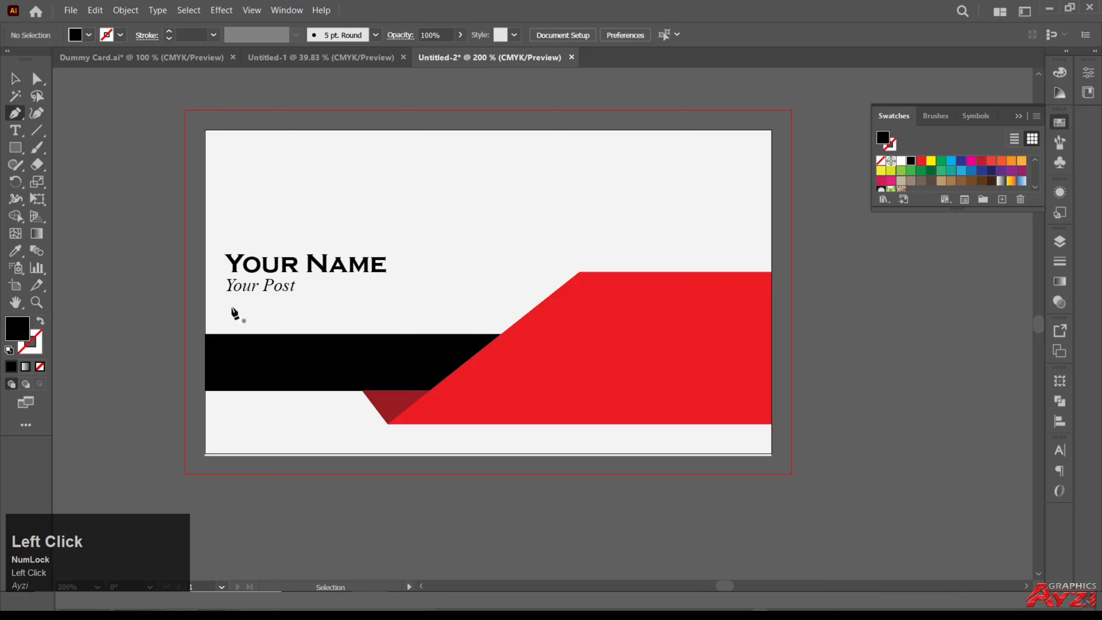
click(227, 300)
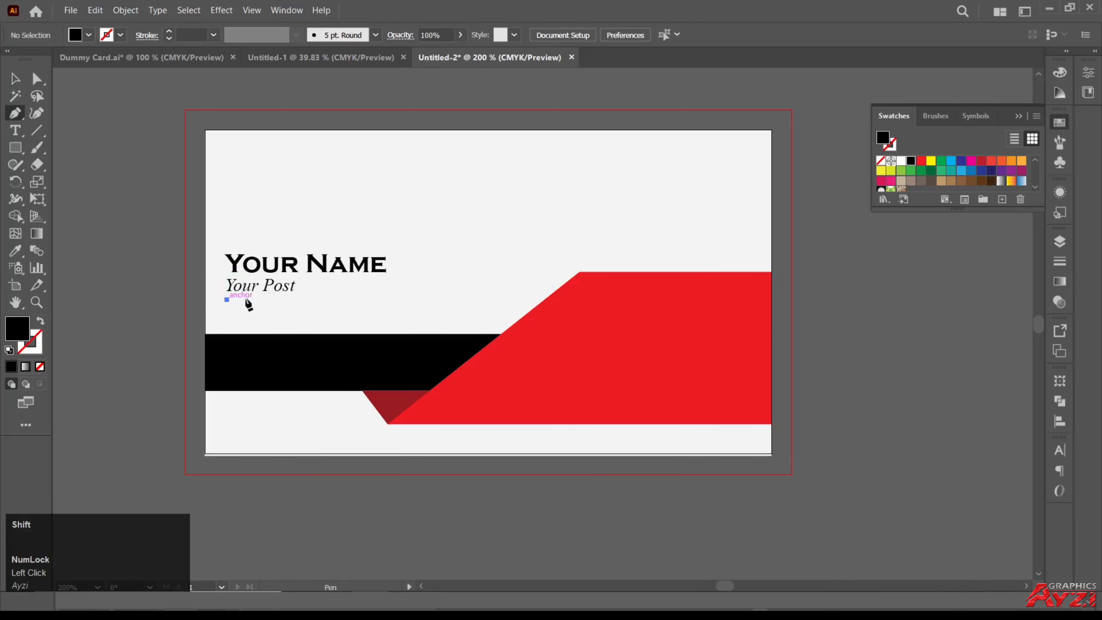
click(386, 300)
key(v)
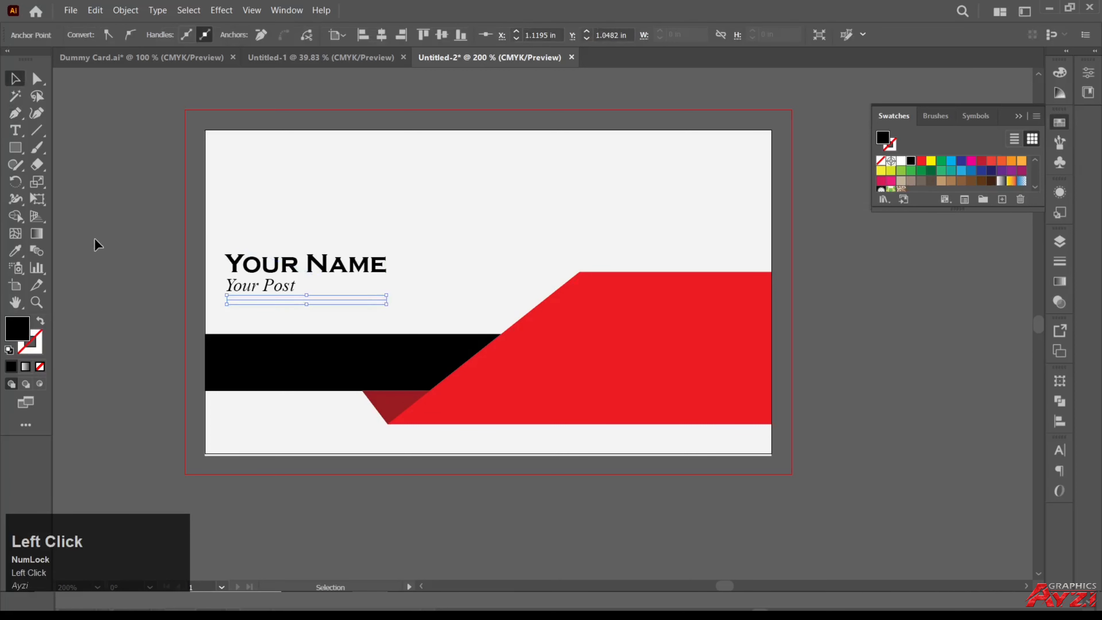
click(41, 322)
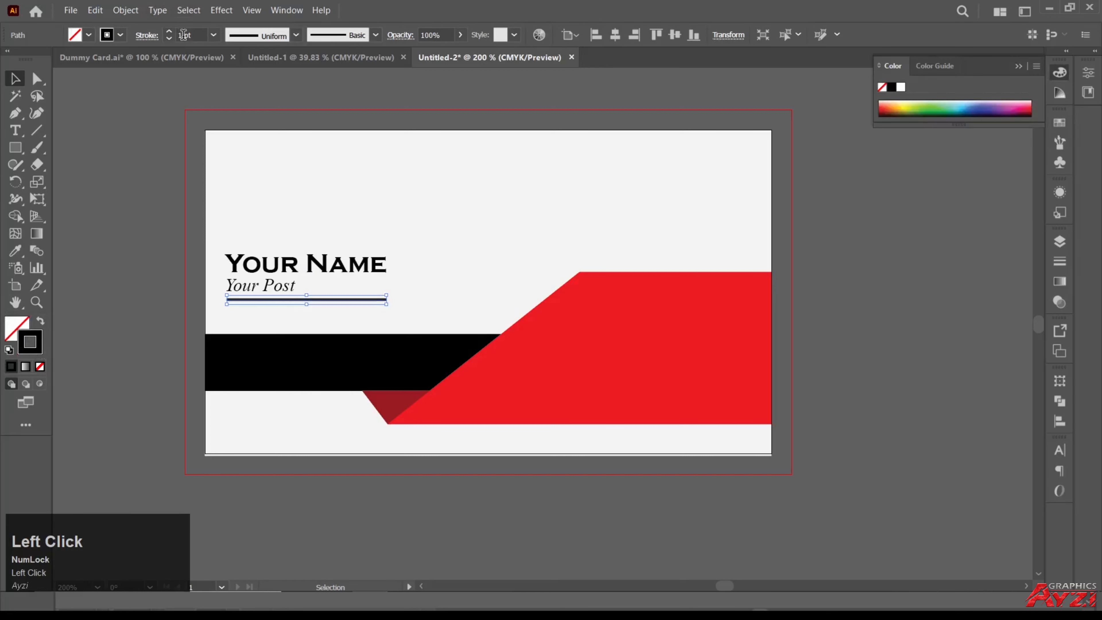
scroll(183, 35, up, 1)
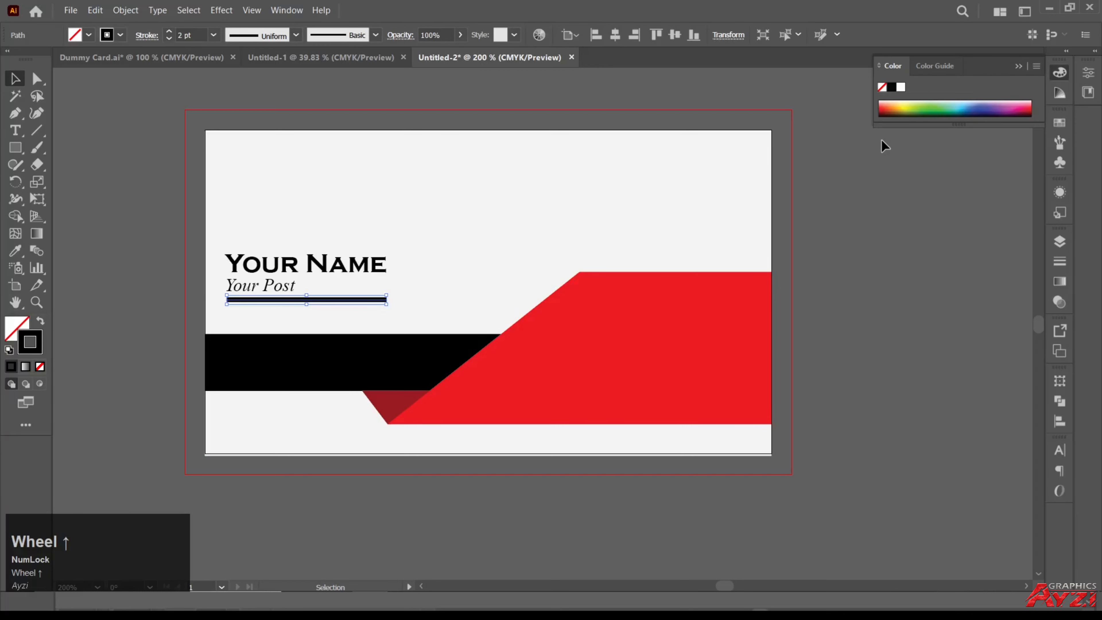
click(538, 338)
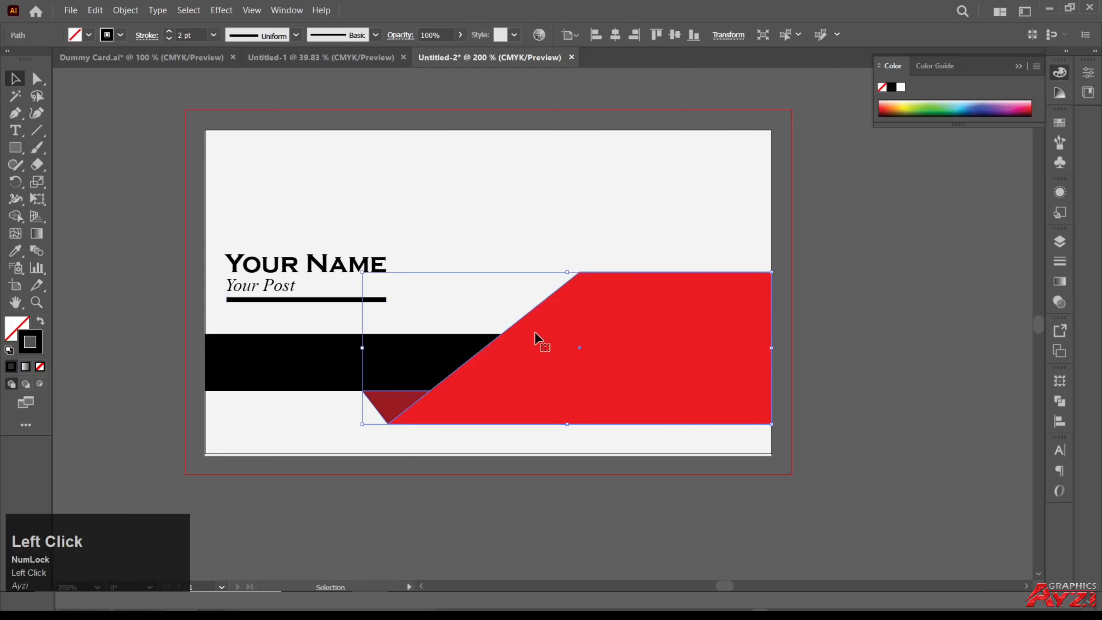
key(i)
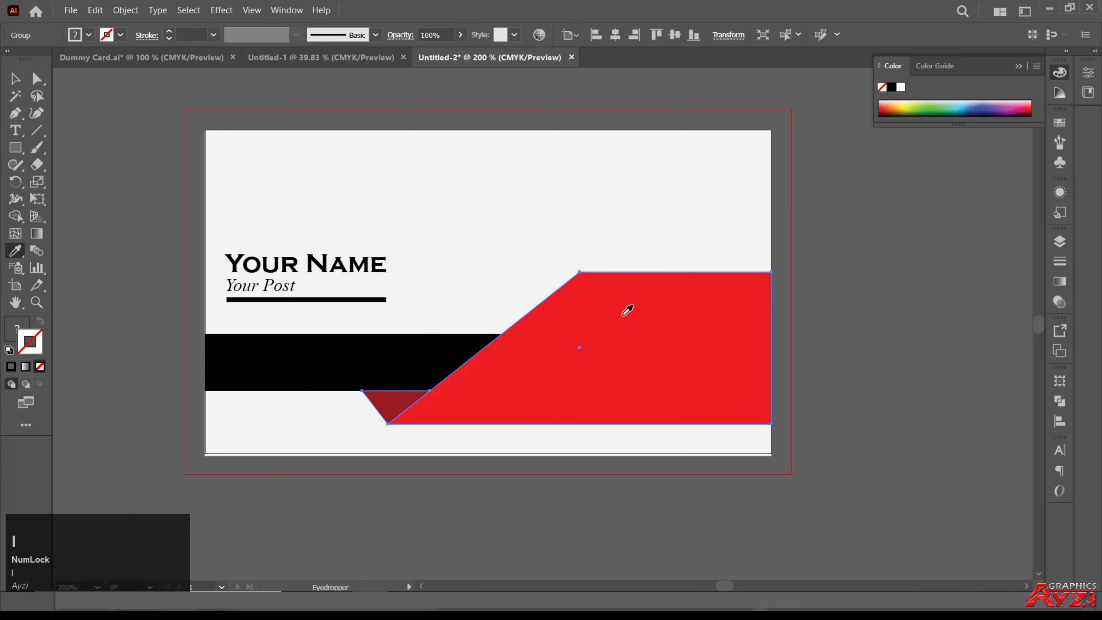
key(v)
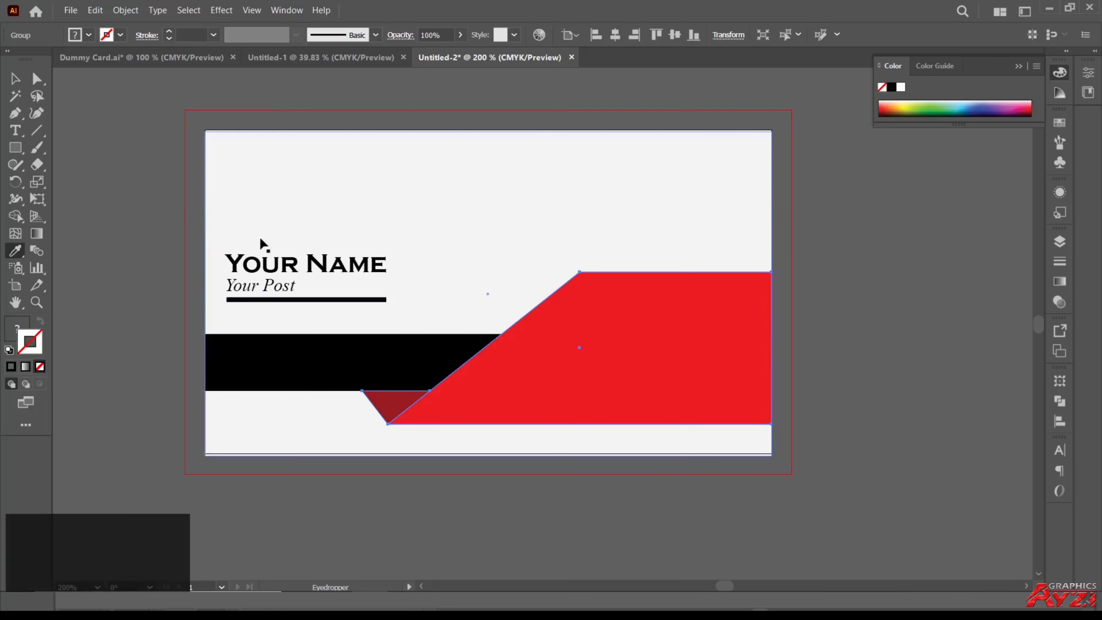
Recolor the stroke of the line beneath the post text with the bright red sampled from the ribbon shape.
click(359, 301)
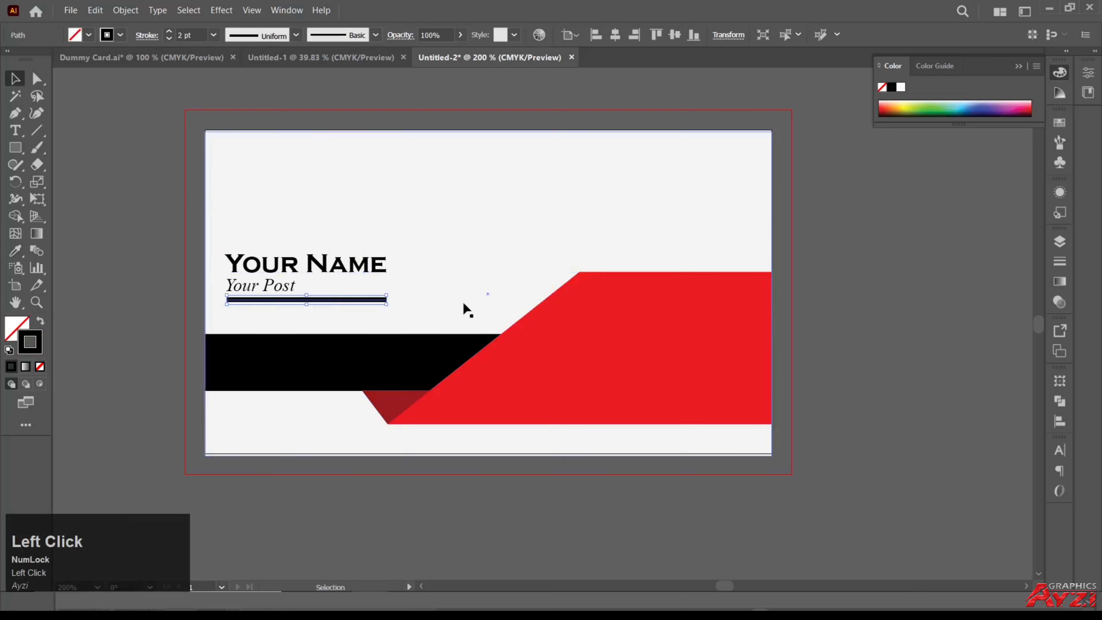
key(i)
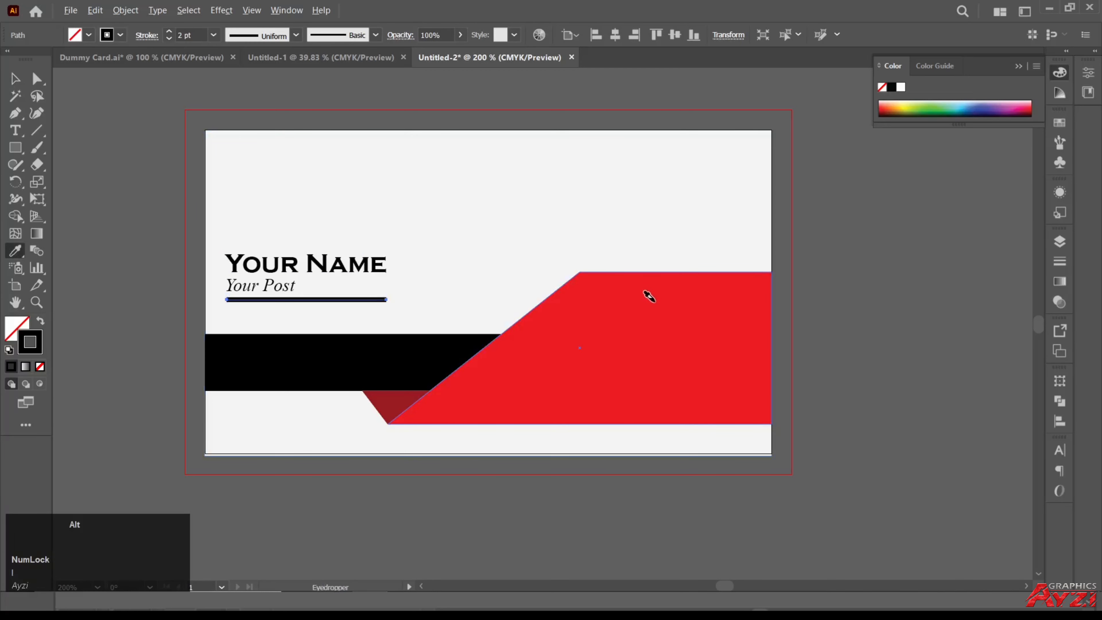
shift+click(630, 296)
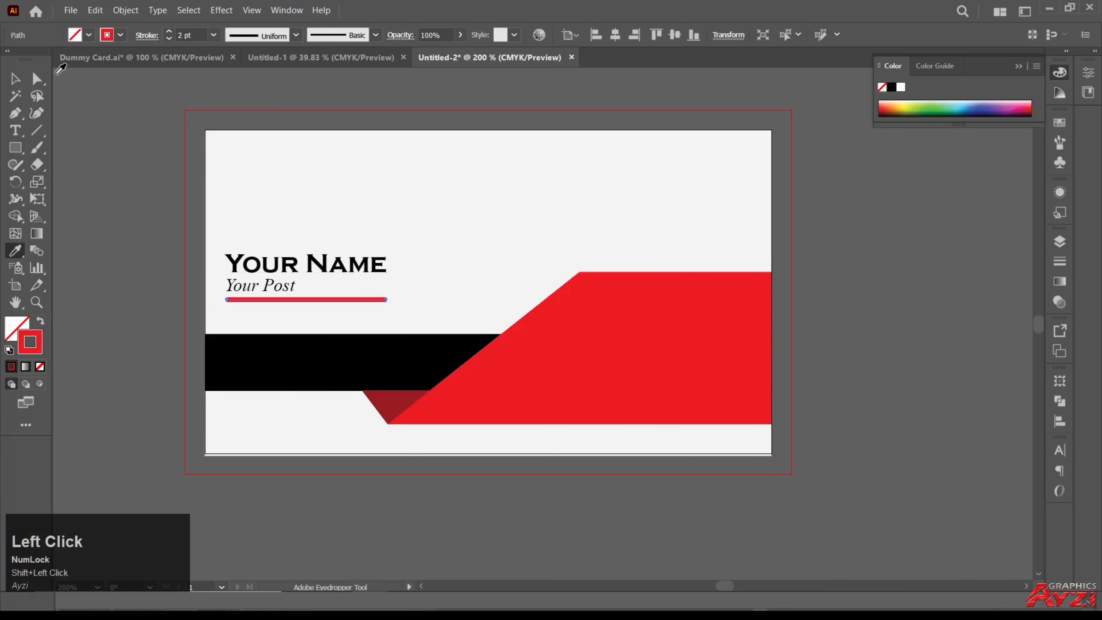
click(14, 79)
Give the red line beneath the post text rounded end caps.
click(1060, 125)
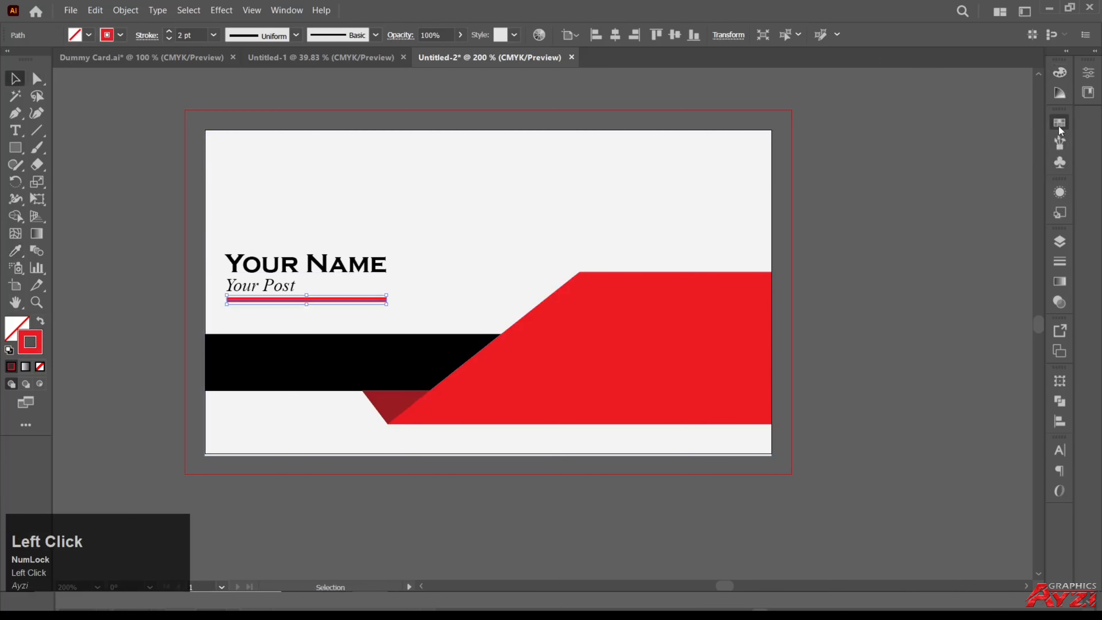
click(1060, 261)
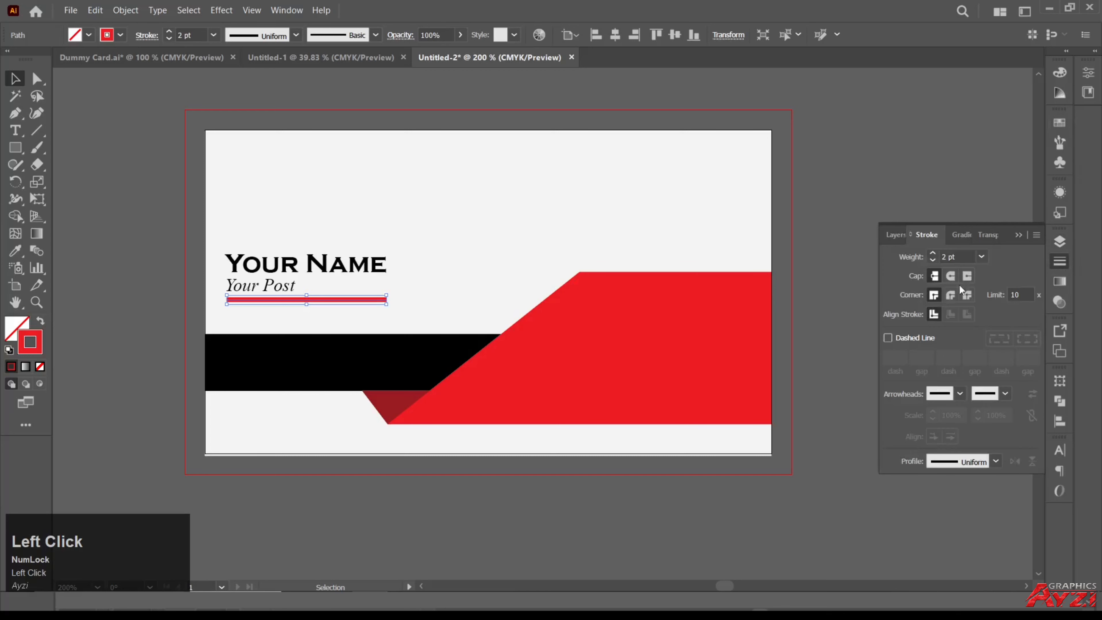
click(229, 121)
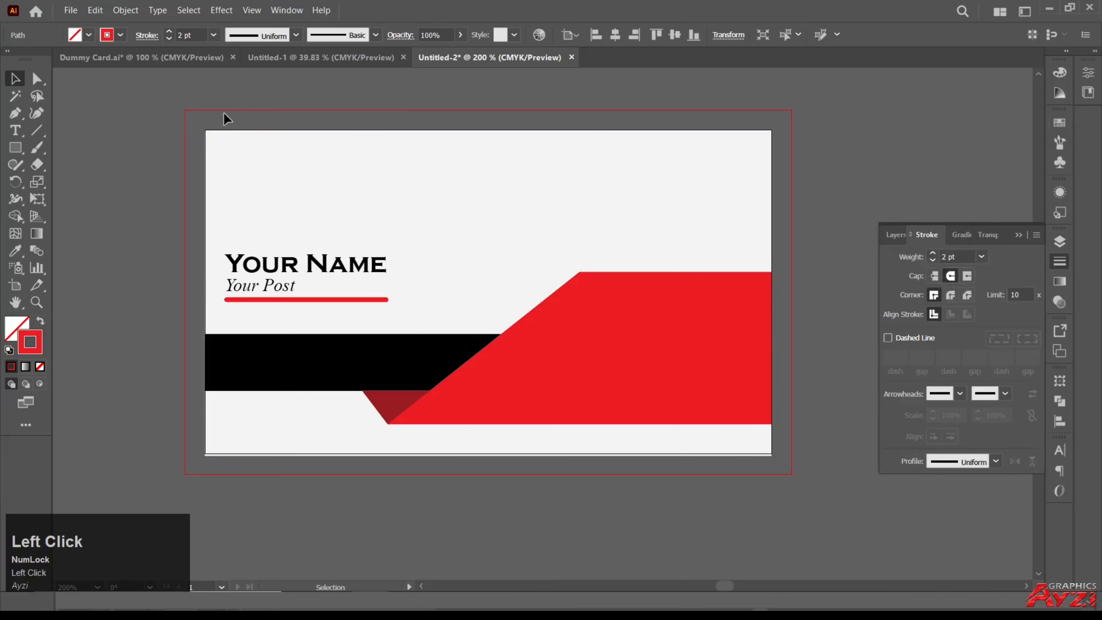
click(1017, 233)
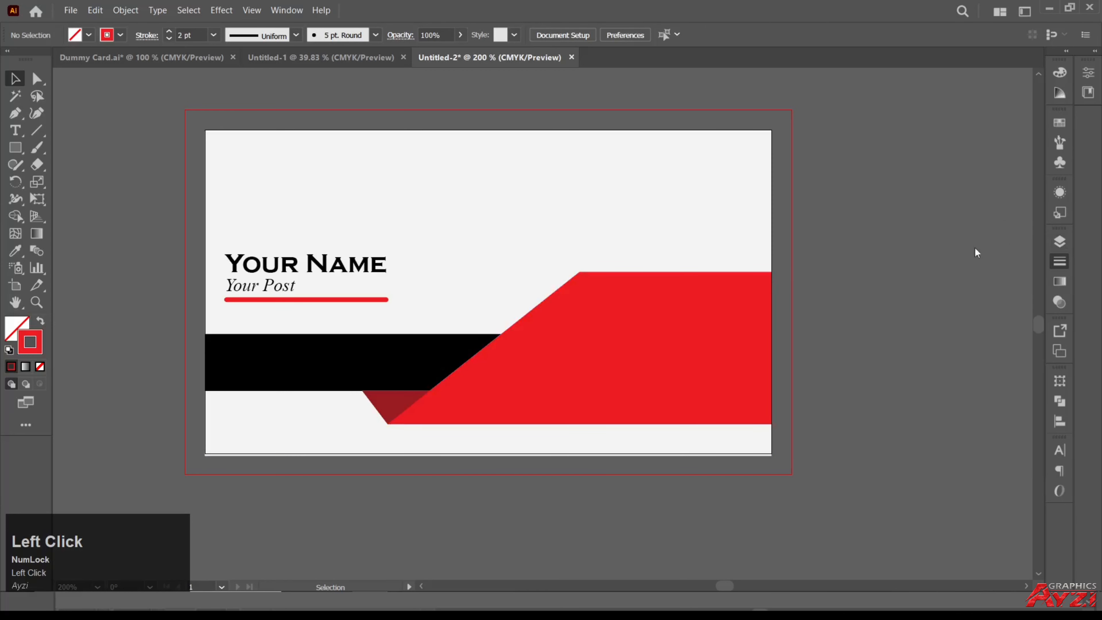
Paste the copied white contact icons with their phone, e-mail, website and address lines and place them on the red ribbon shape.
drag(873, 258, 849, 253)
key(ctrl+v)
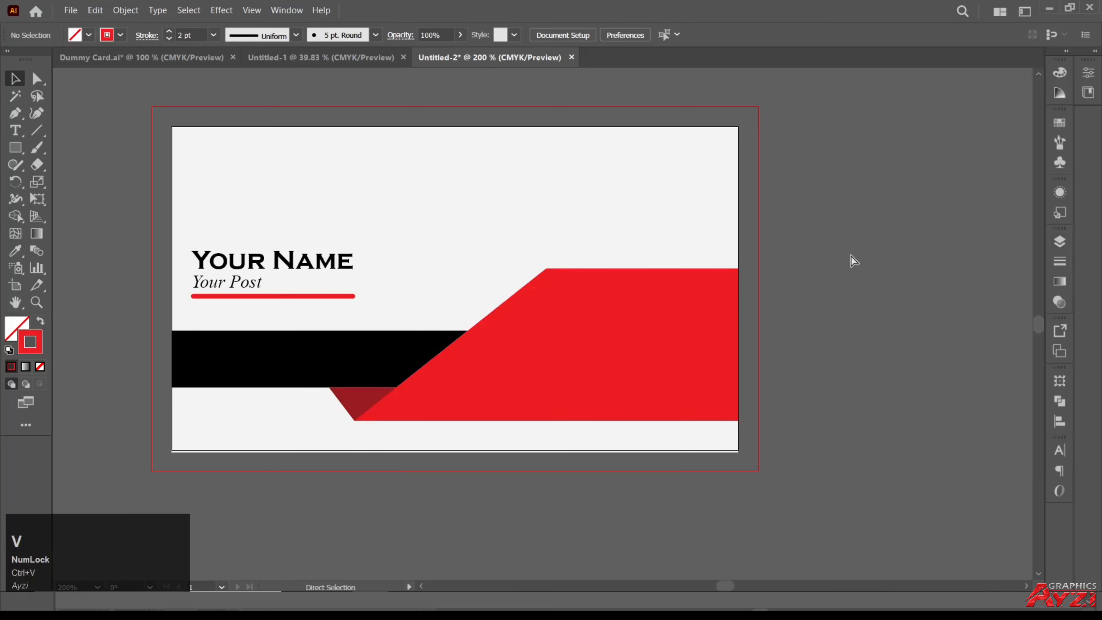
click(583, 284)
drag(583, 284, 601, 304)
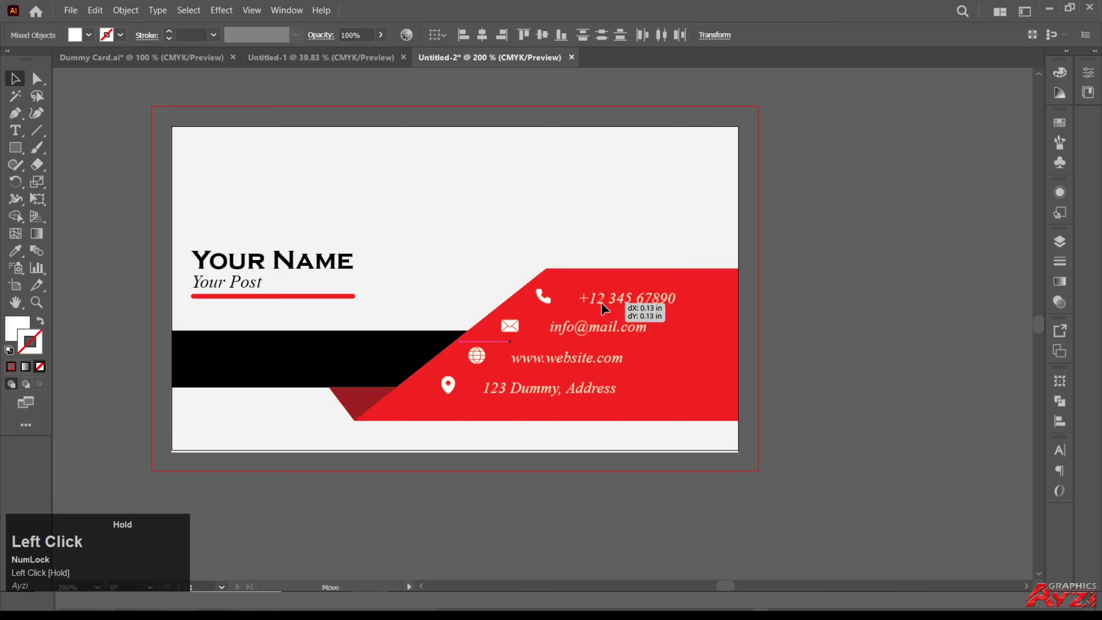
drag(602, 304, 602, 305)
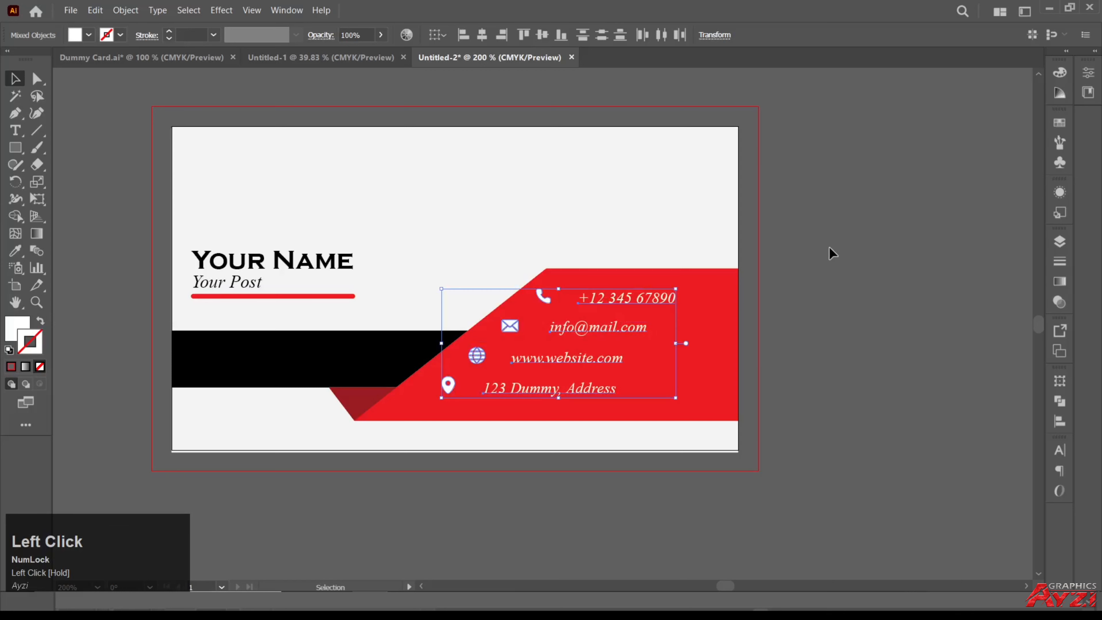
click(829, 246)
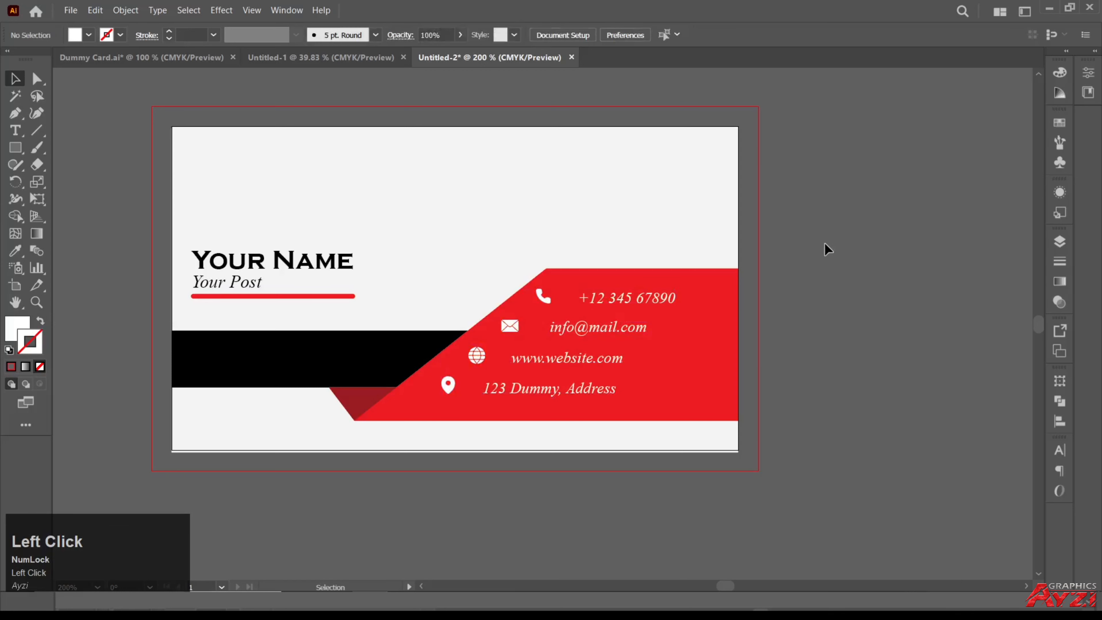
Duplicate the artboard together with its artwork directly below the original card.
scroll(777, 244, down, 2)
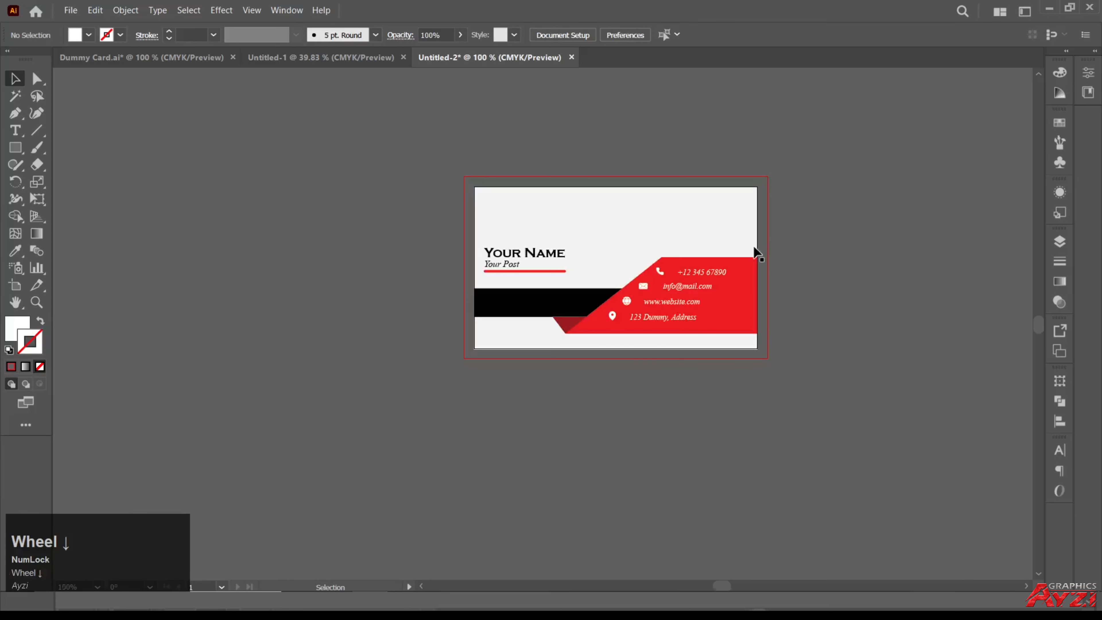
drag(743, 239, 679, 209)
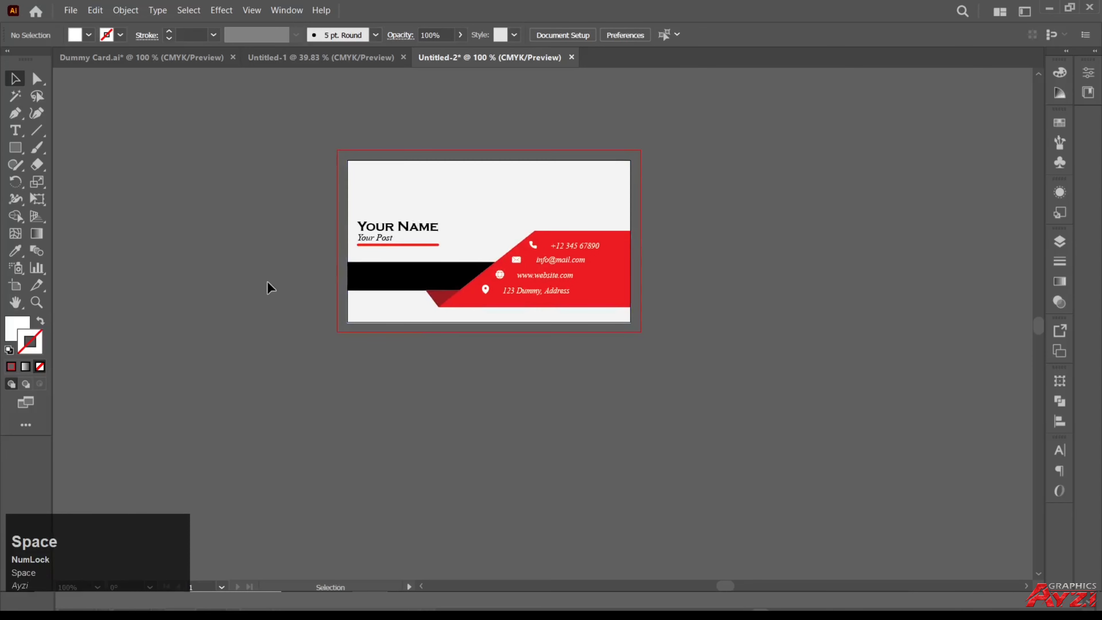
click(14, 285)
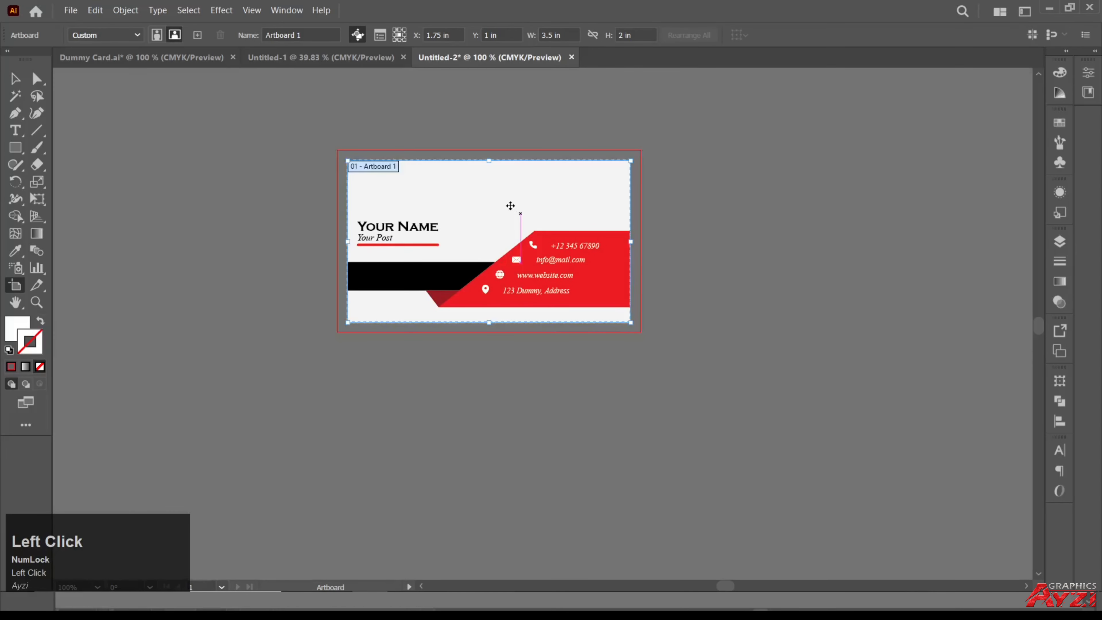
drag(511, 206, 514, 409)
click(15, 79)
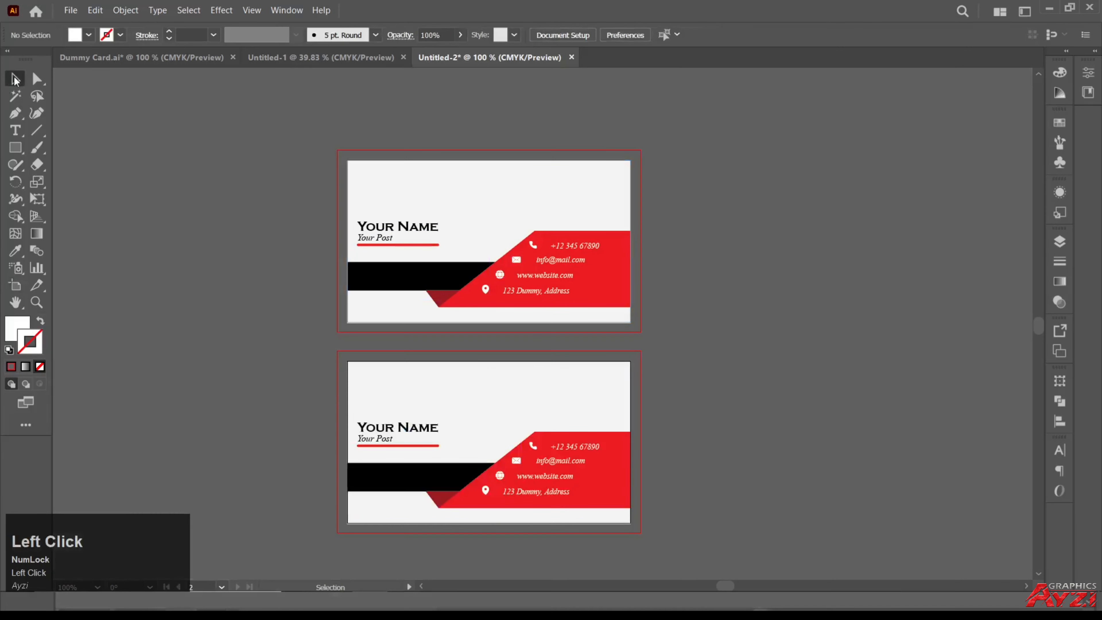
Delete all the text, icons, line, black band and red ribbon from the lower card, keeping only its light gray background.
scroll(462, 451, up, 2)
drag(565, 429, 556, 324)
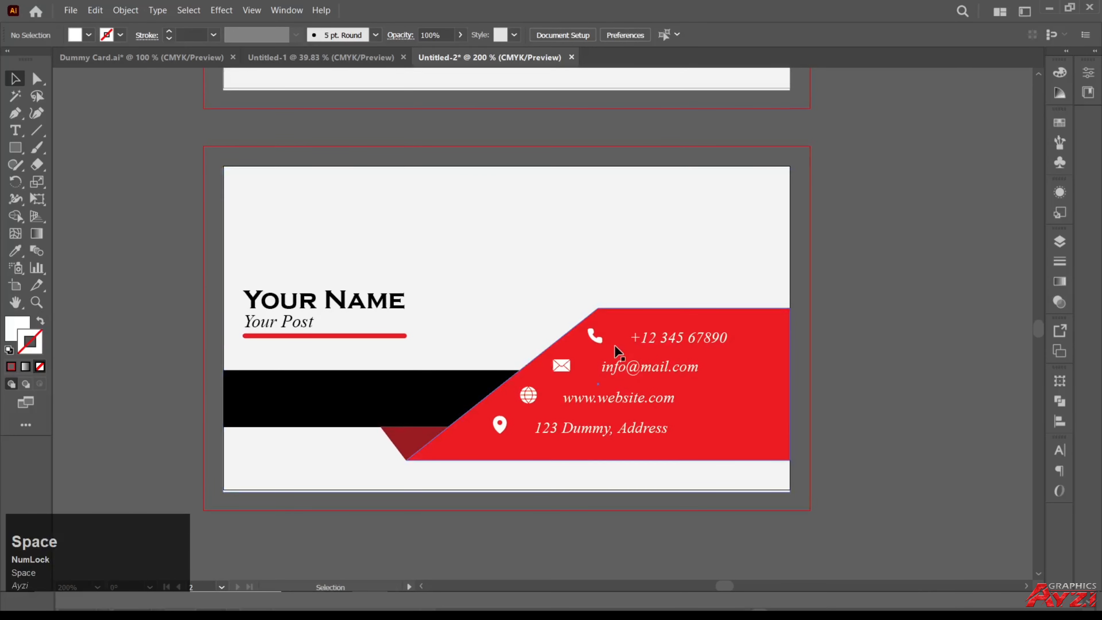
click(681, 341)
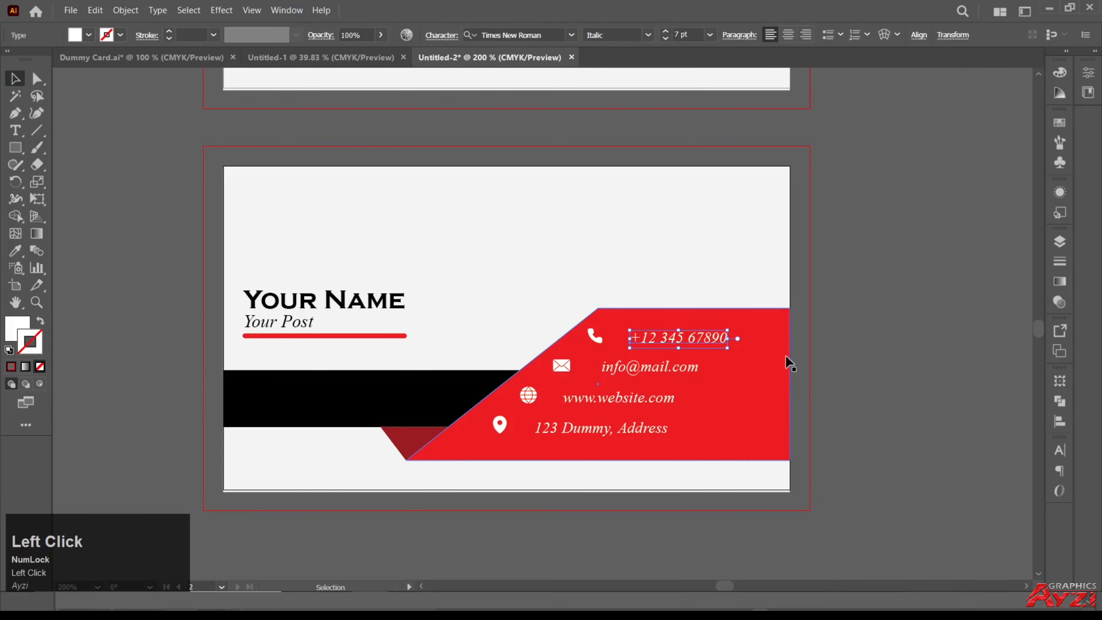
click(406, 272)
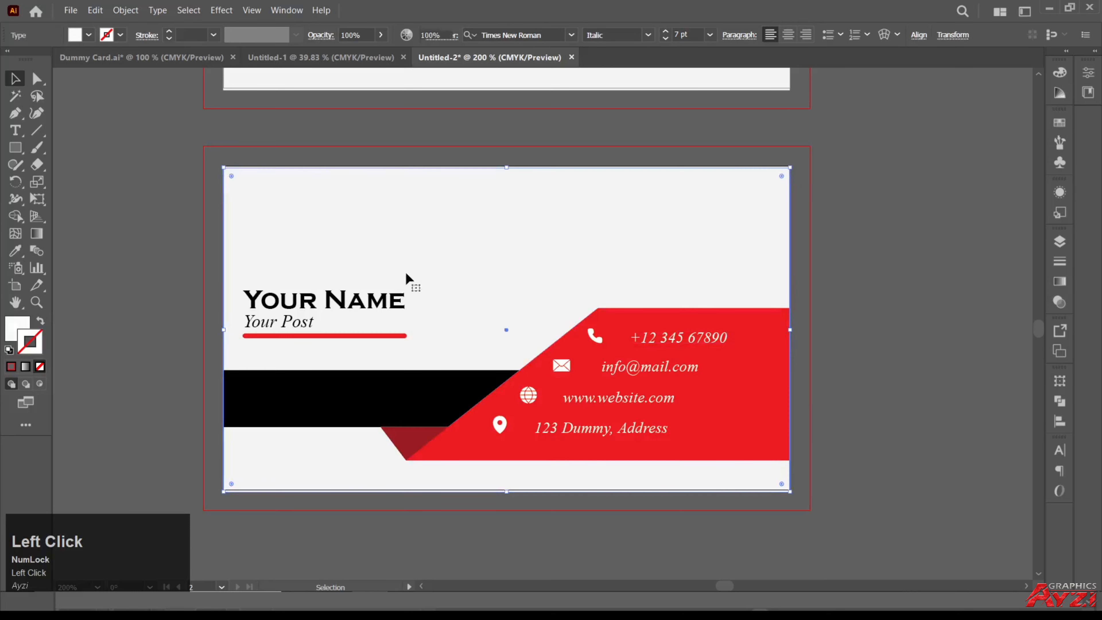
key(ctrl+2)
click(631, 465)
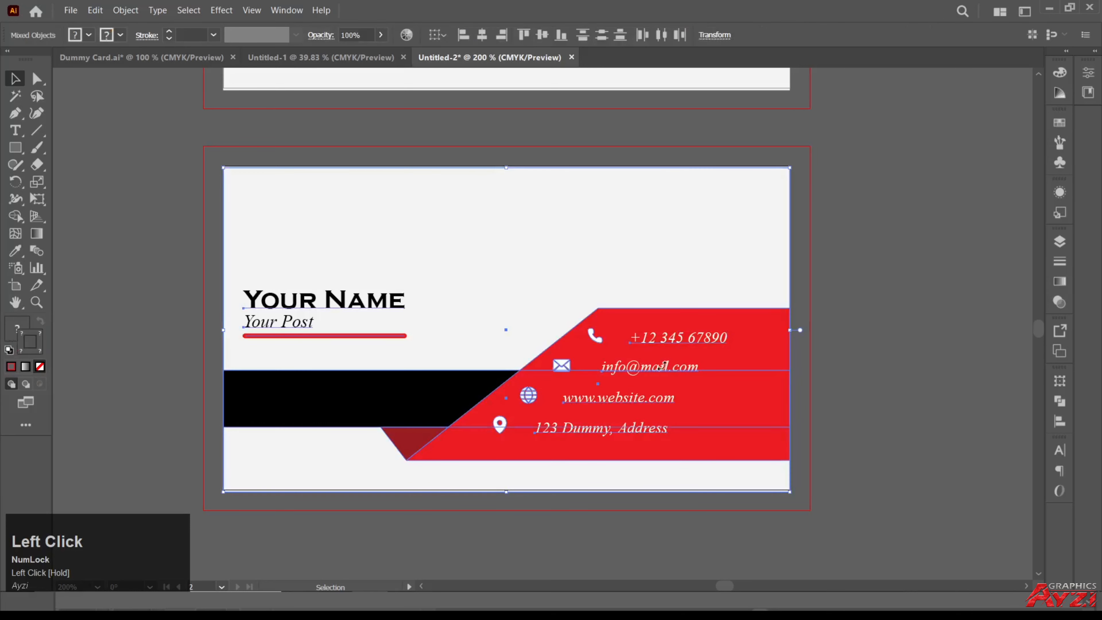
shift+click(415, 409)
key(BackSpace)
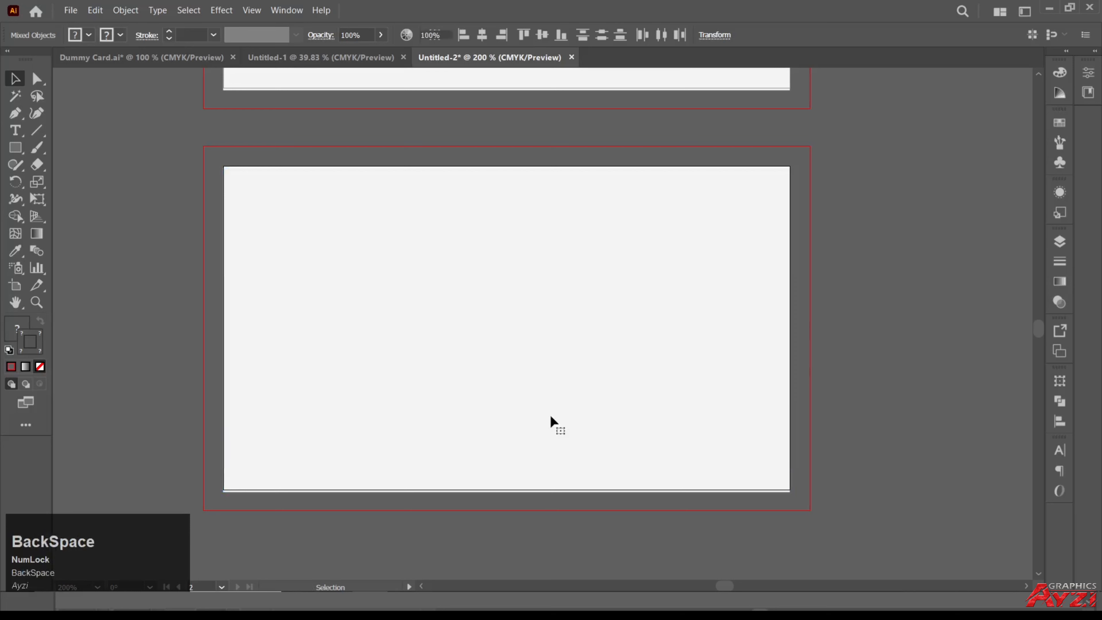
Create a rectangle 3.5 in wide and 0.27 in high on the lower card.
click(15, 147)
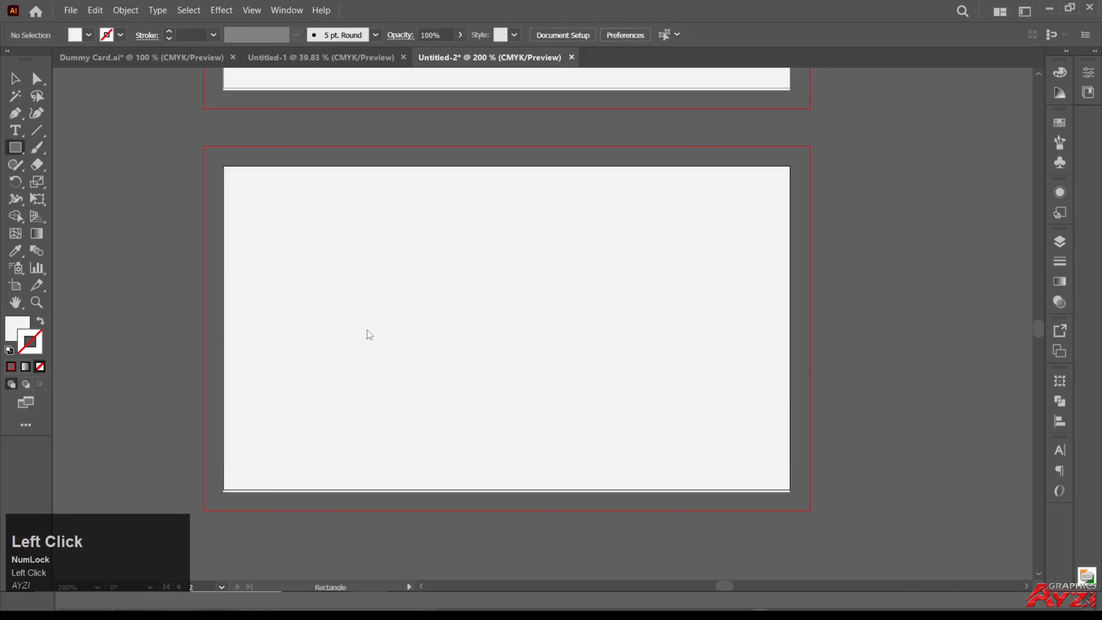
click(394, 386)
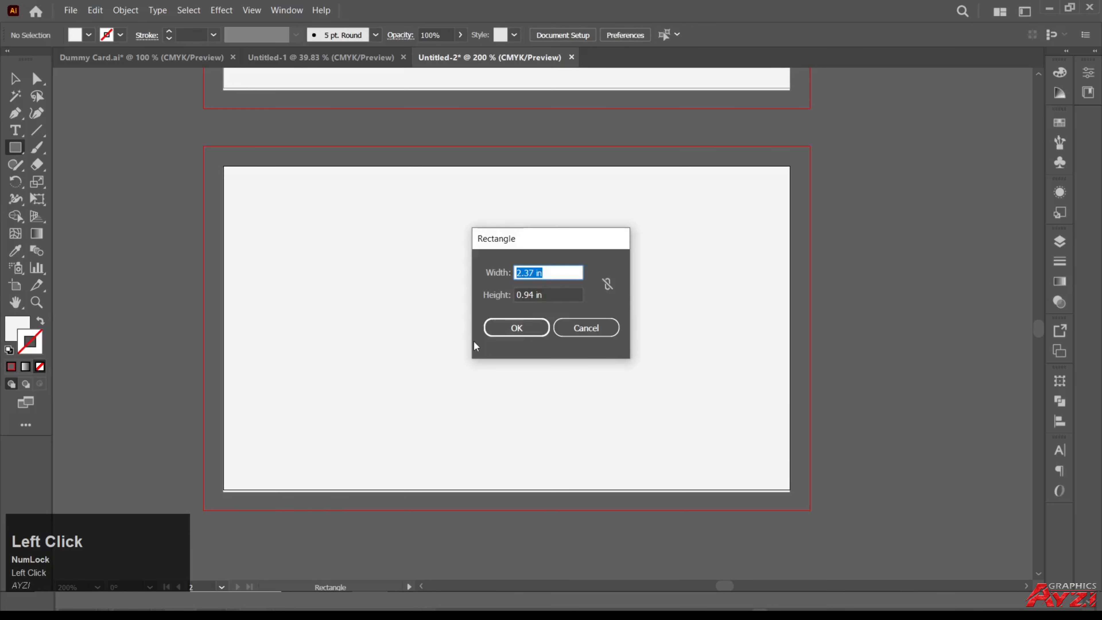
text(3.5)
key(Tab)
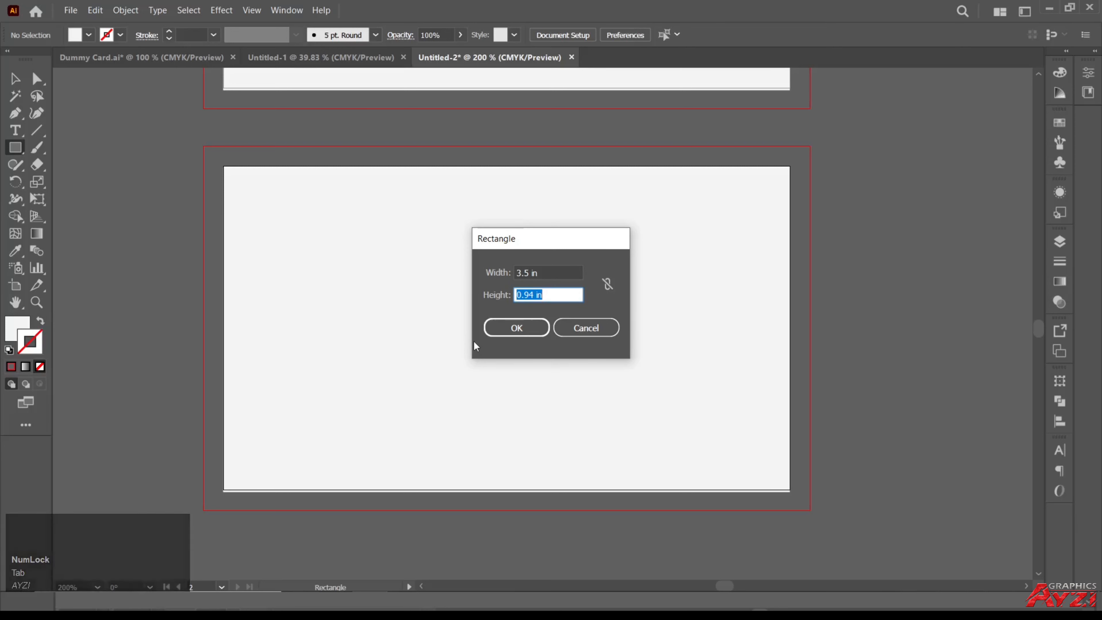
text(0.)
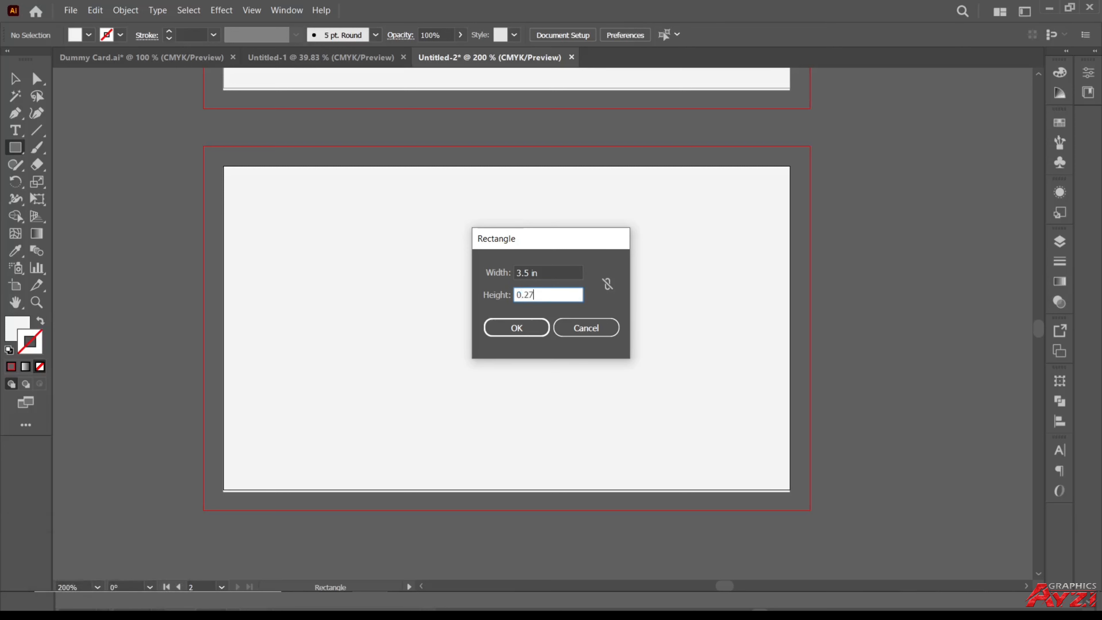
text(27)
click(517, 328)
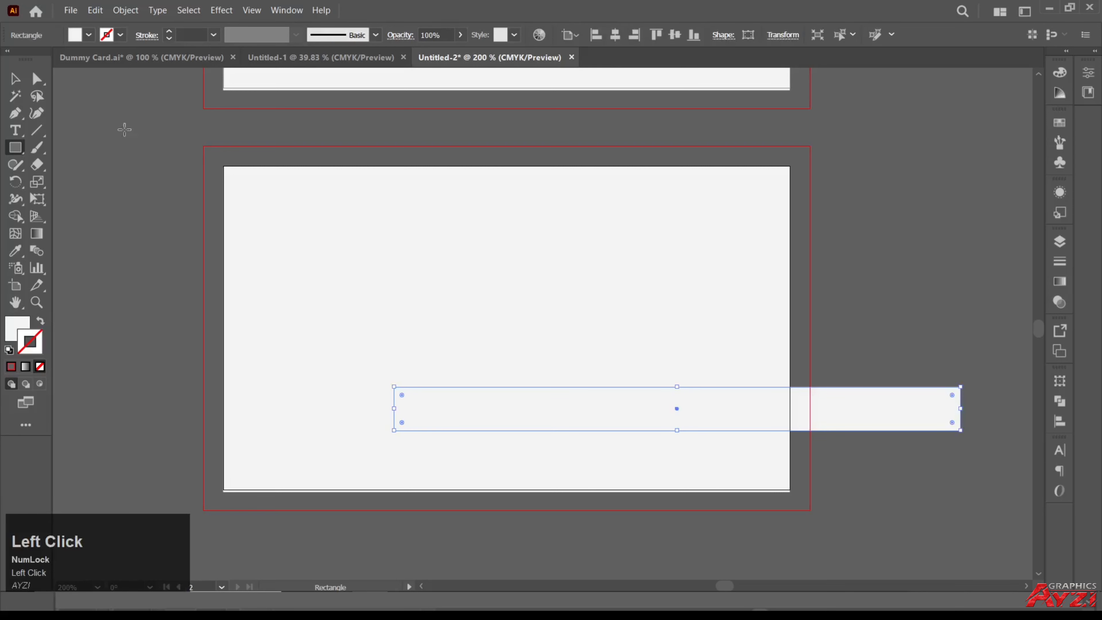
click(13, 80)
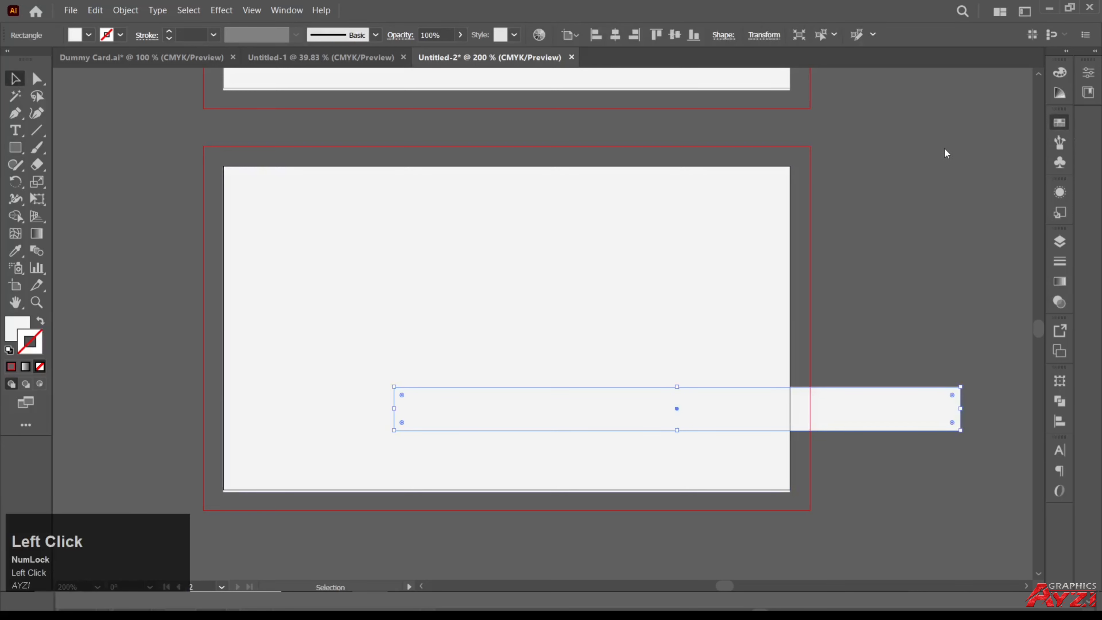
Fill the new rectangle black and align it to the lower artboard's horizontal center and bottom edge.
click(16, 322)
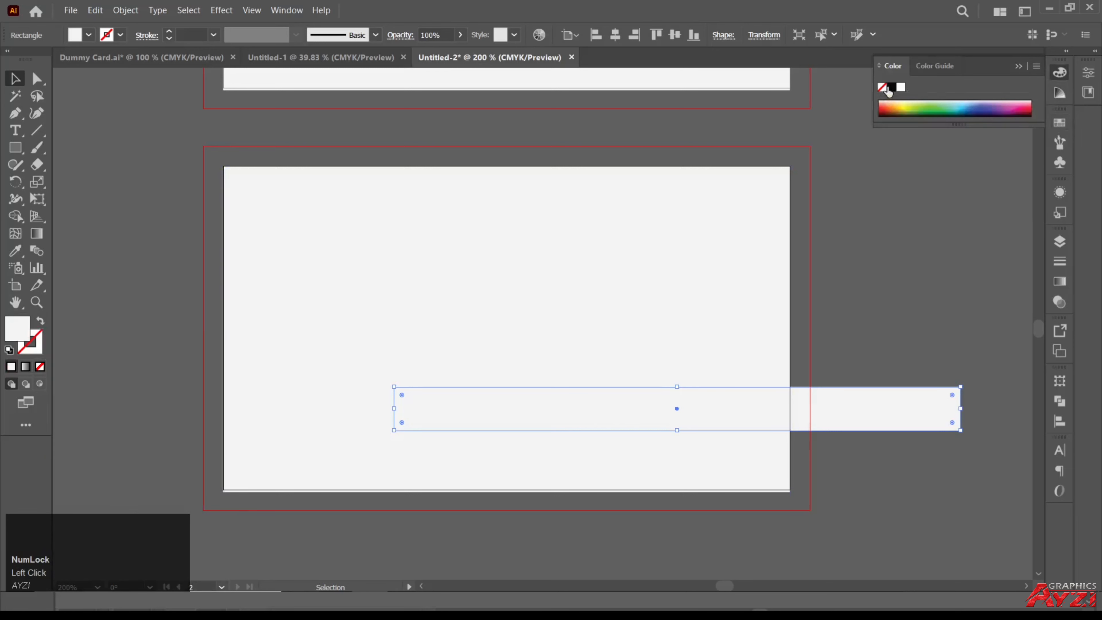
click(891, 88)
click(1059, 421)
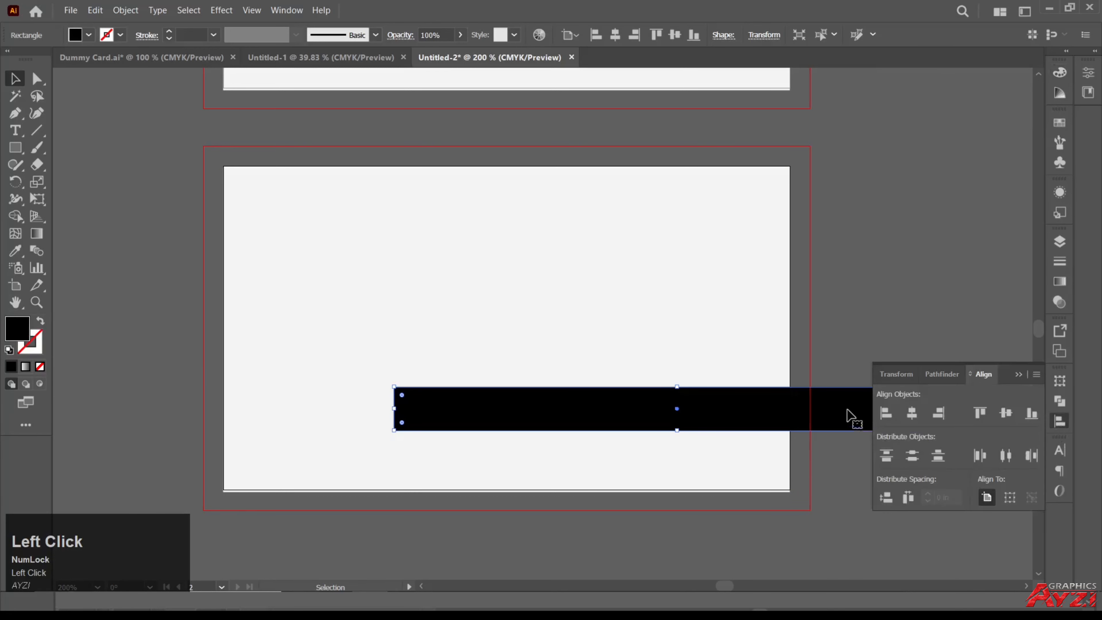
click(911, 413)
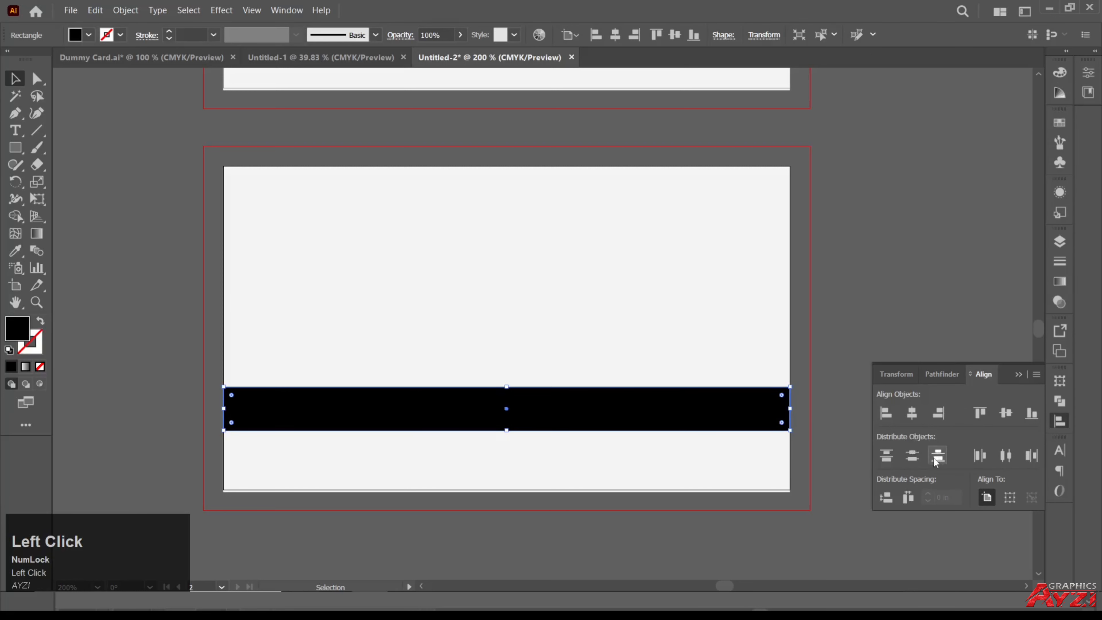
click(1032, 414)
click(964, 305)
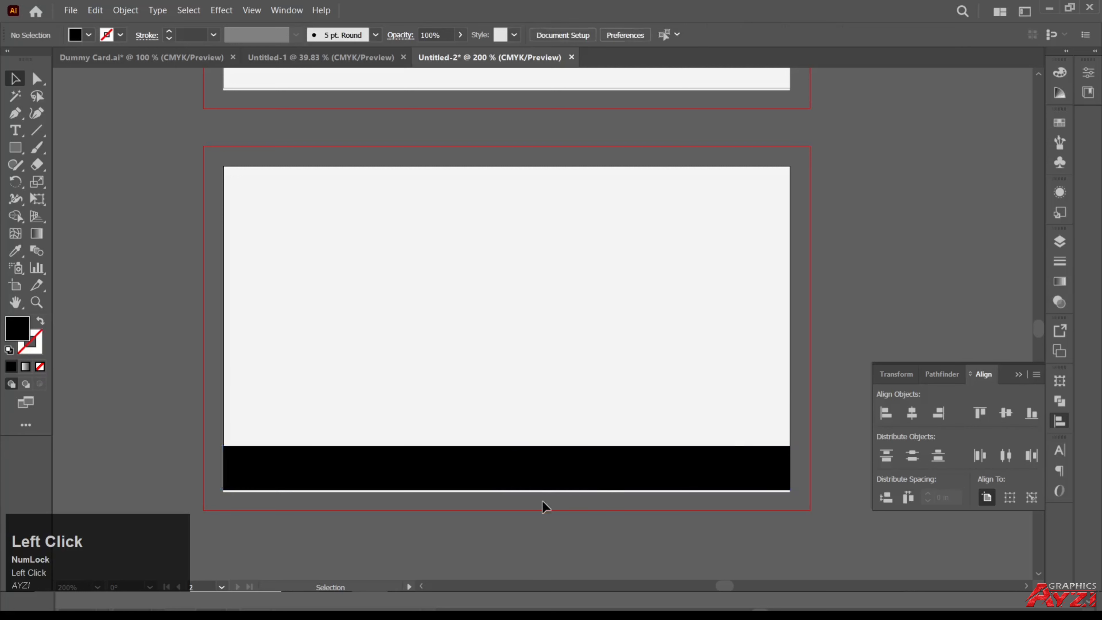
Nudge the black band up from the lower card's bottom edge, leaving a light gray strip nearly twice its height beneath it.
click(548, 477)
key(shift+Up)
key(shift+Up)
key(shift+Up)
key(shift+Up)
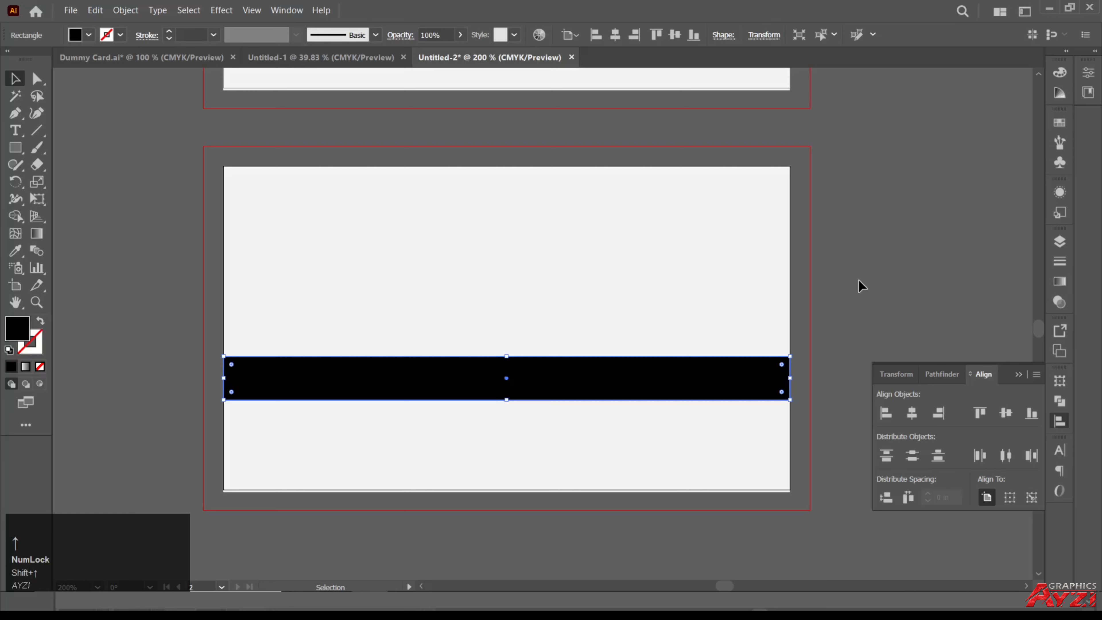
click(853, 287)
click(652, 375)
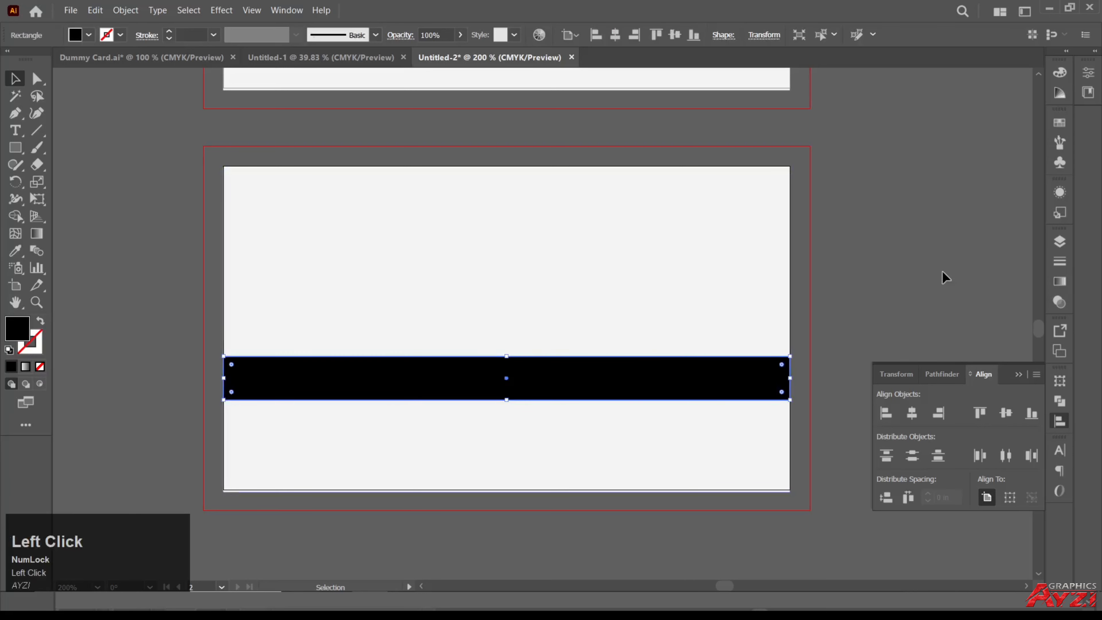
key(Down)
key(Down)
key(Down)
key(Down)
key(Down)
key(Down)
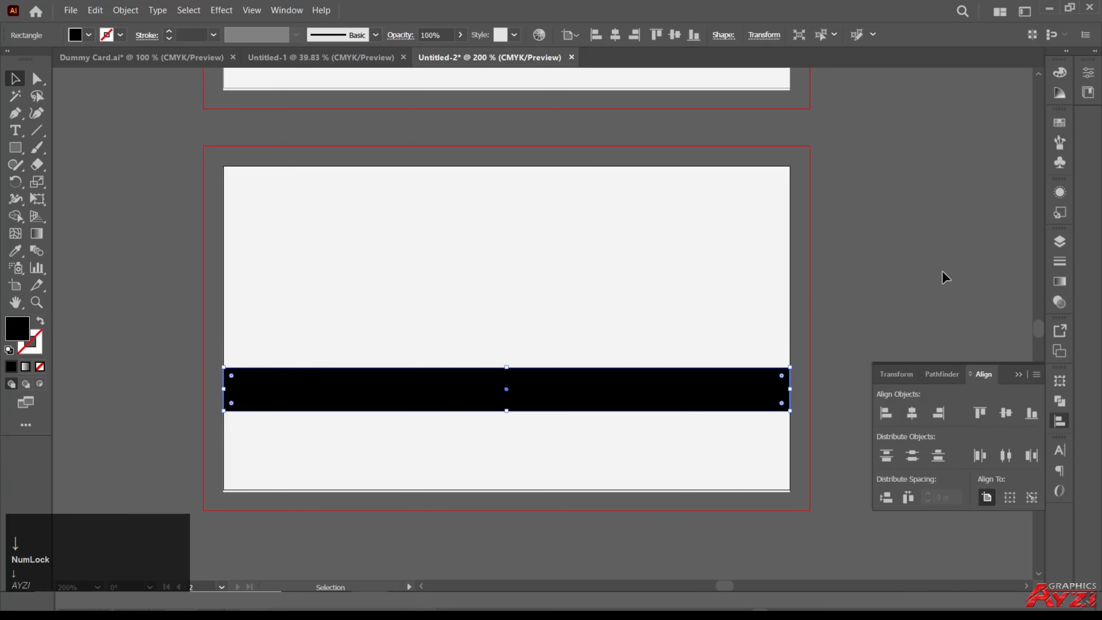
click(942, 271)
click(1019, 374)
Fit the bottom and top edges of the lower card's light gray background exactly to its artboard.
click(402, 467)
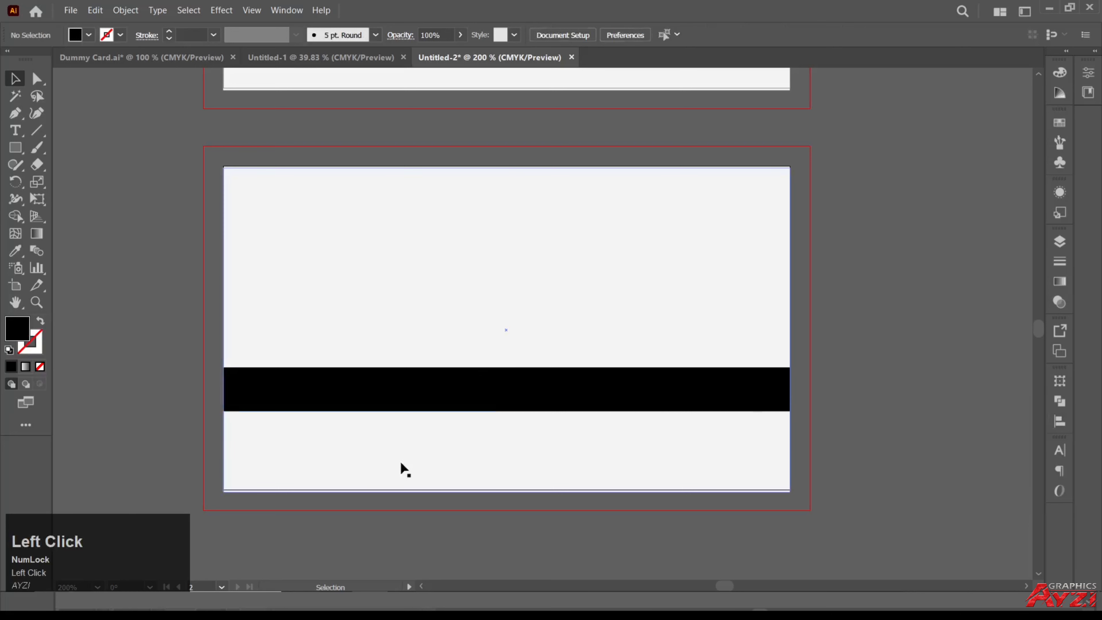
drag(507, 492, 507, 490)
click(551, 151)
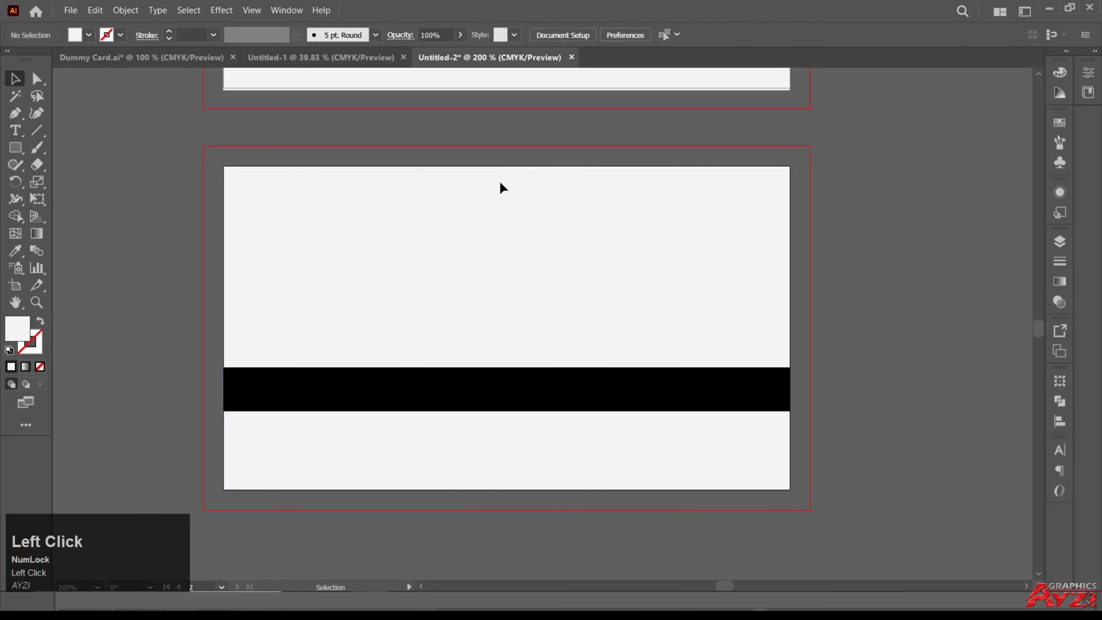
click(500, 182)
drag(506, 168, 506, 166)
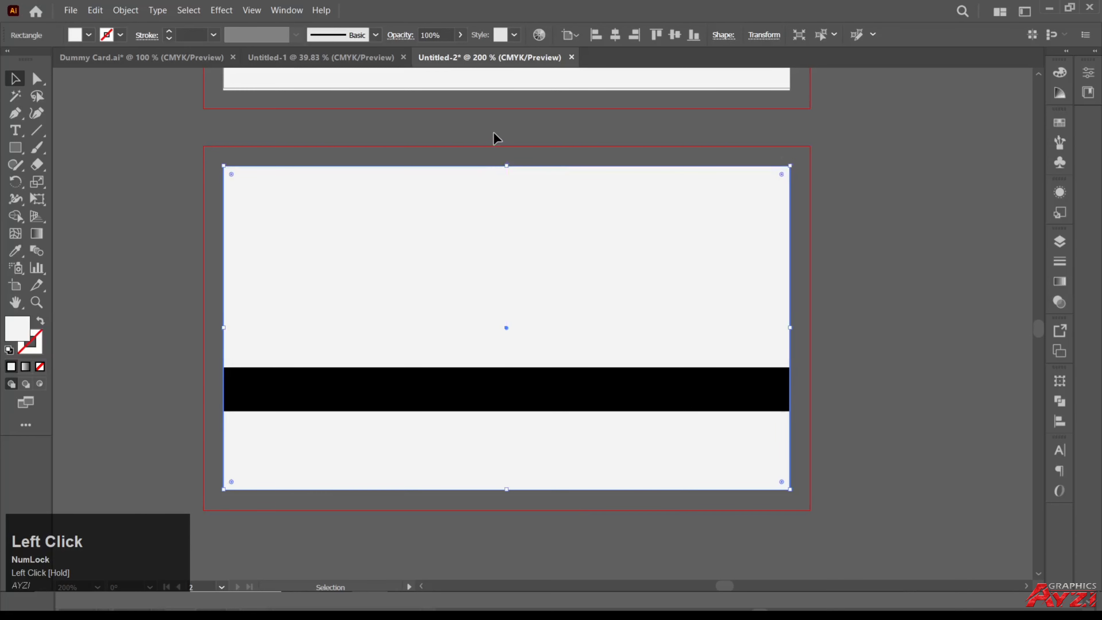
Extend the top edge of the upper card's light gray background to meet its artboard edge.
click(495, 138)
drag(493, 118, 503, 236)
click(481, 231)
drag(510, 71, 492, 320)
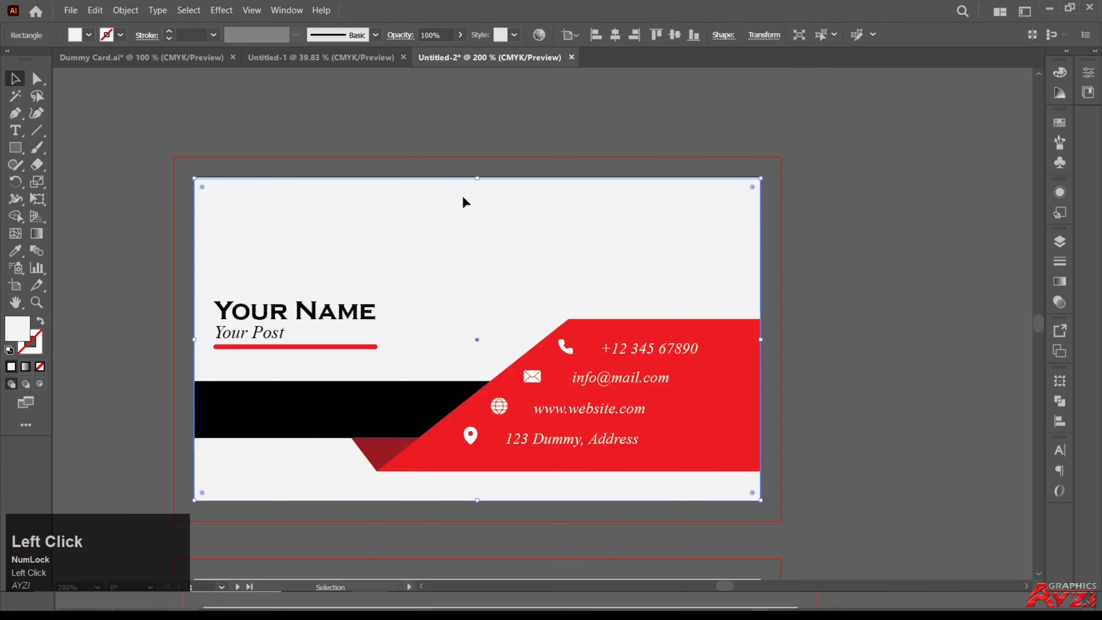
drag(479, 179, 490, 174)
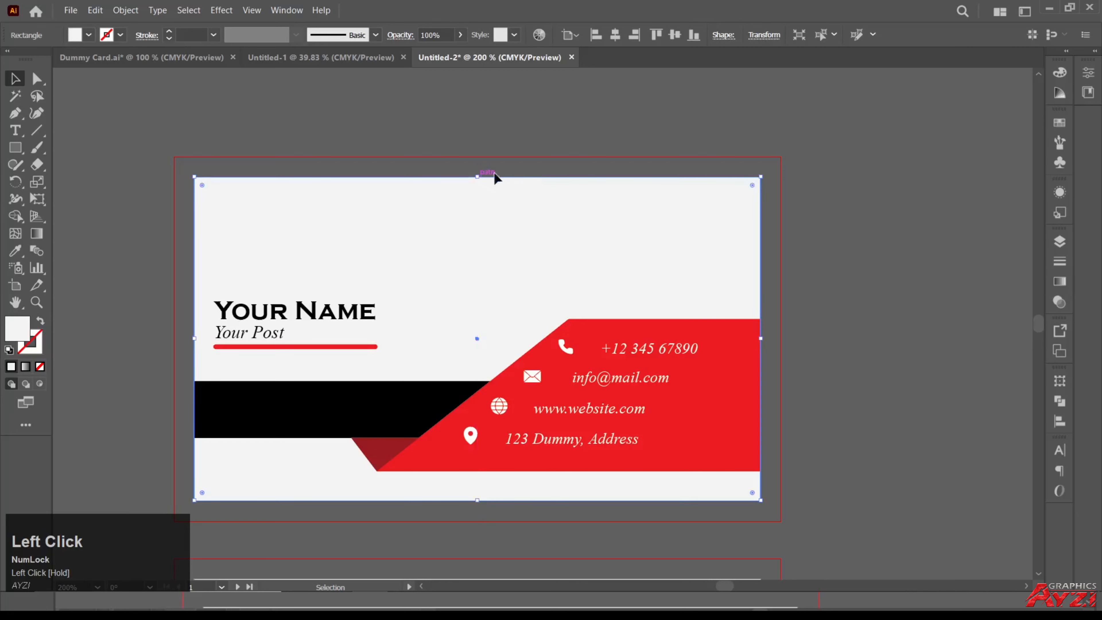
click(537, 144)
Draw a square in the lower card's bottom-right corner, about half the card's height and flush with both card edges.
scroll(543, 150, down, 1)
drag(599, 221, 588, 118)
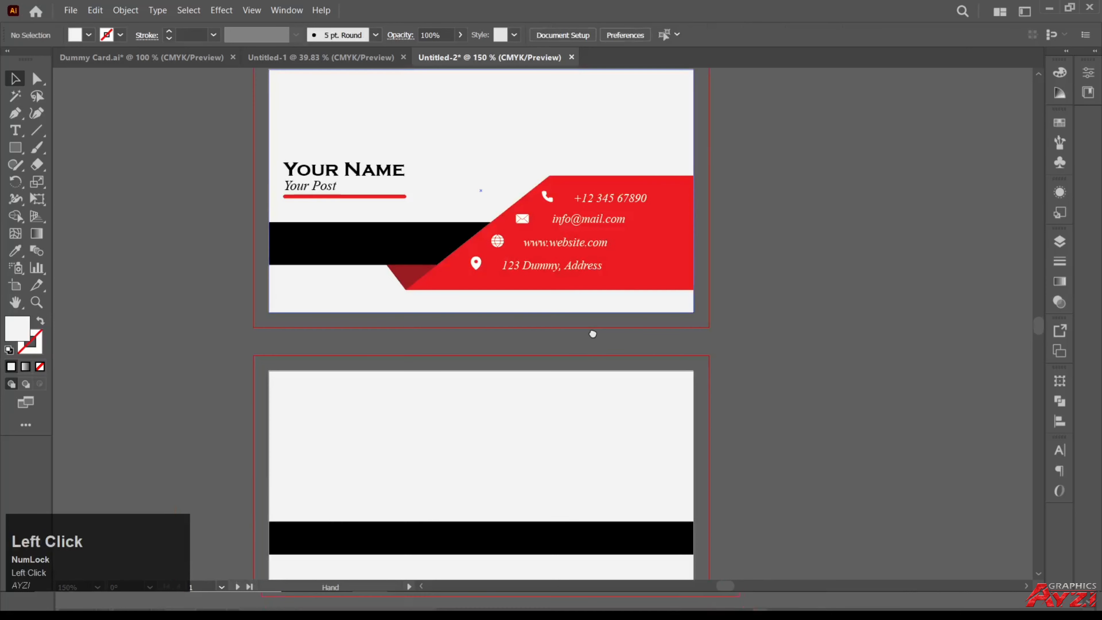
drag(594, 348, 591, 221)
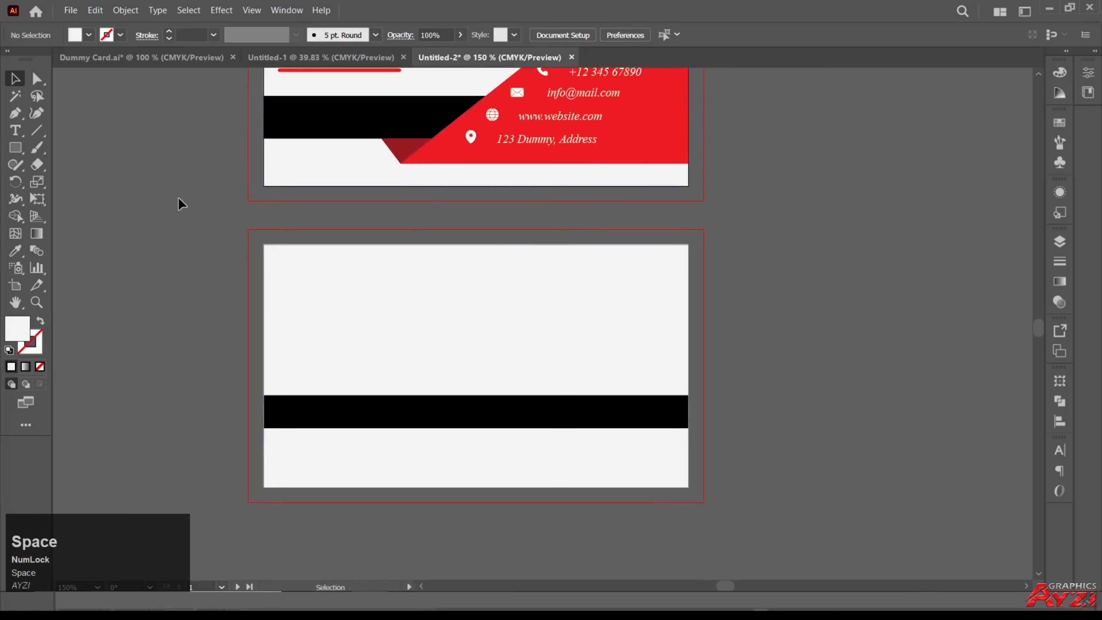
click(14, 147)
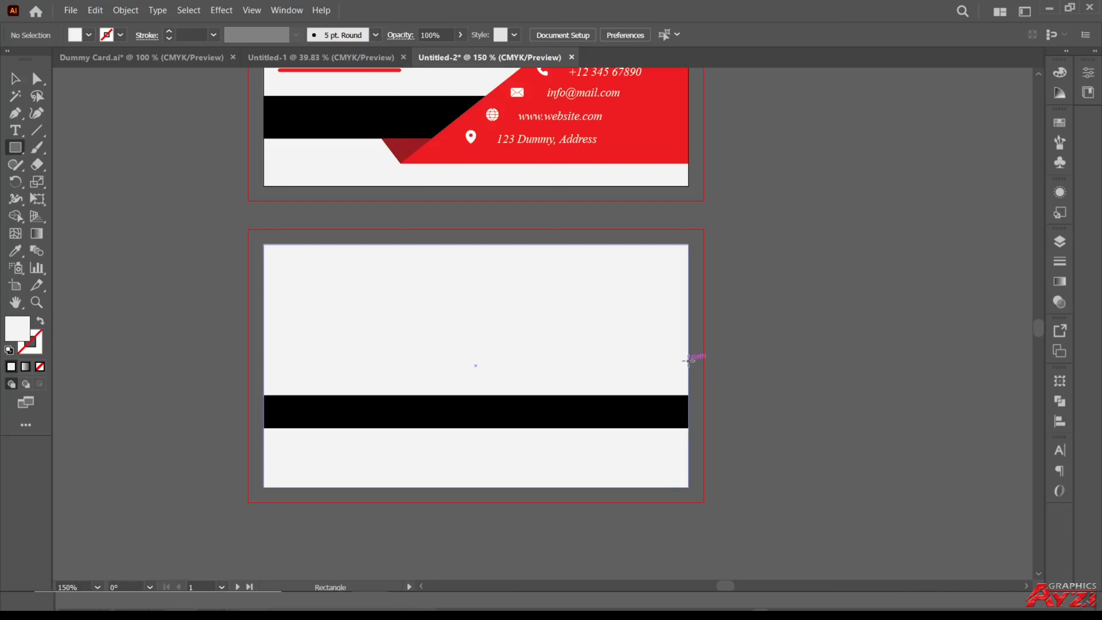
mouse_move(689, 361)
mouse_down()
mouse_move(569, 483)
mouse_move(578, 488)
mouse_up()
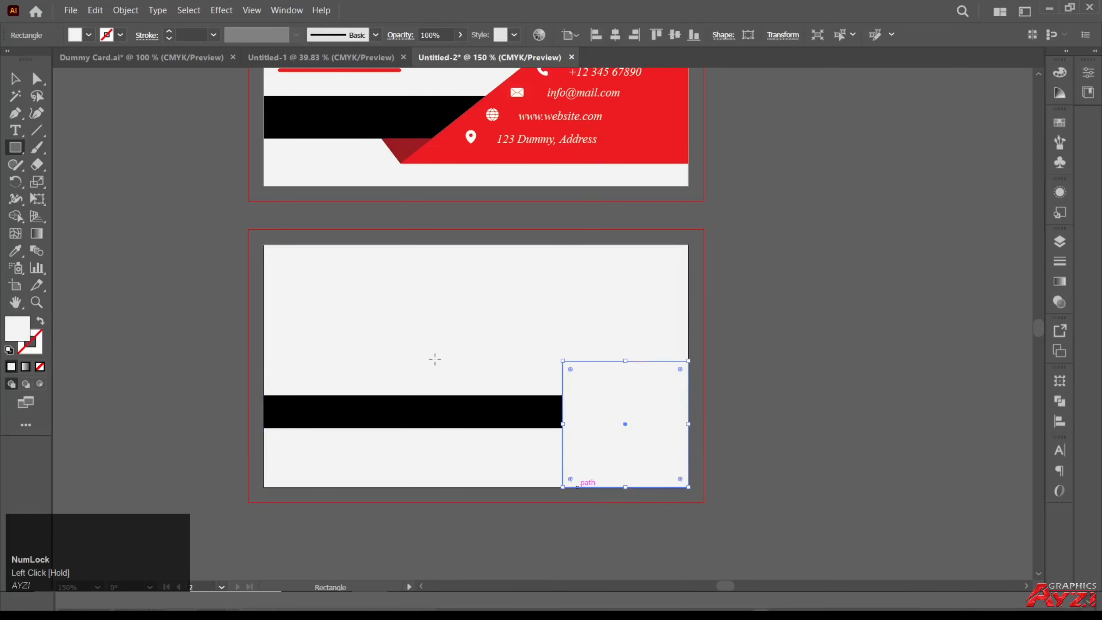
click(13, 82)
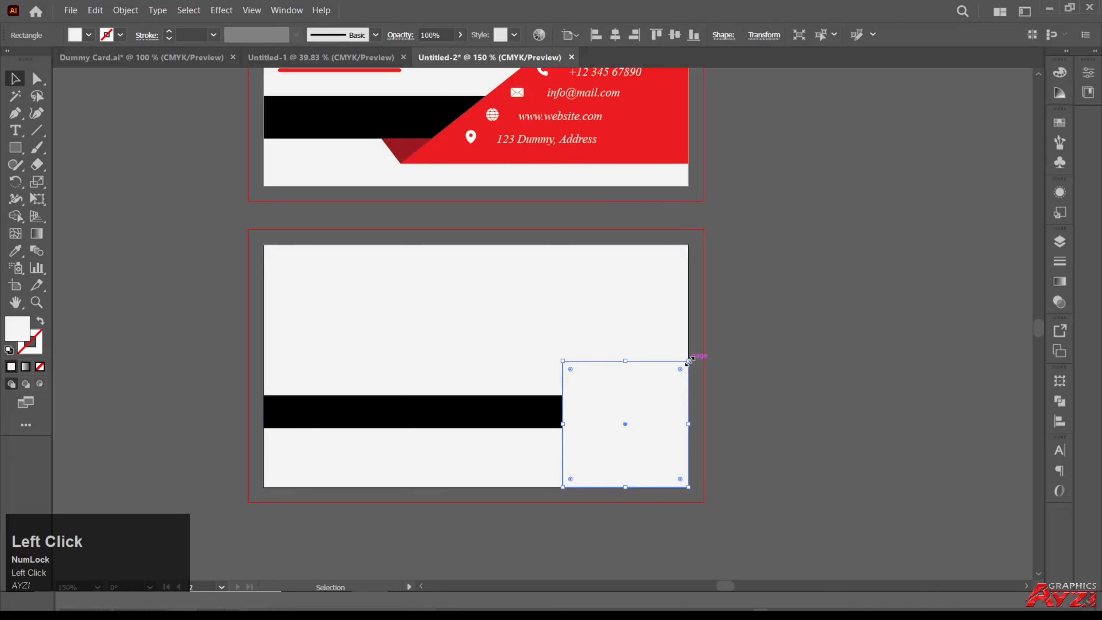
Rotate the square 45 degrees into a diamond and give it the red sampled from the upper card's ribbon.
drag(694, 356, 721, 402)
key(i)
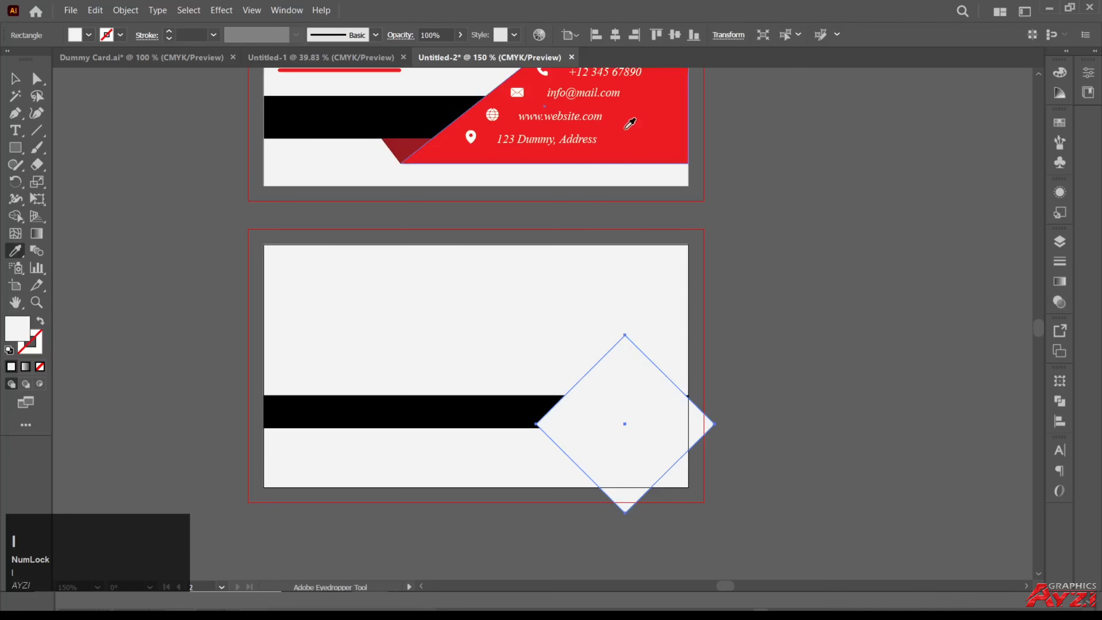
click(634, 123)
click(15, 78)
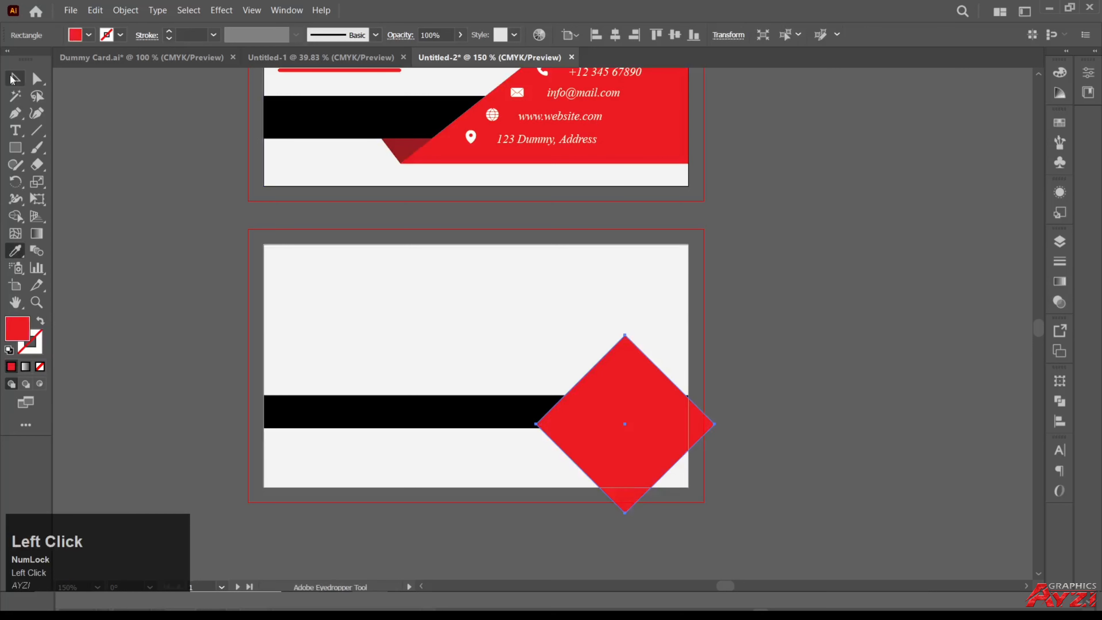
click(833, 266)
Move the red diamond about 0.52 in right and 0.22 in down, centering it on the card's right edge.
drag(654, 419, 718, 446)
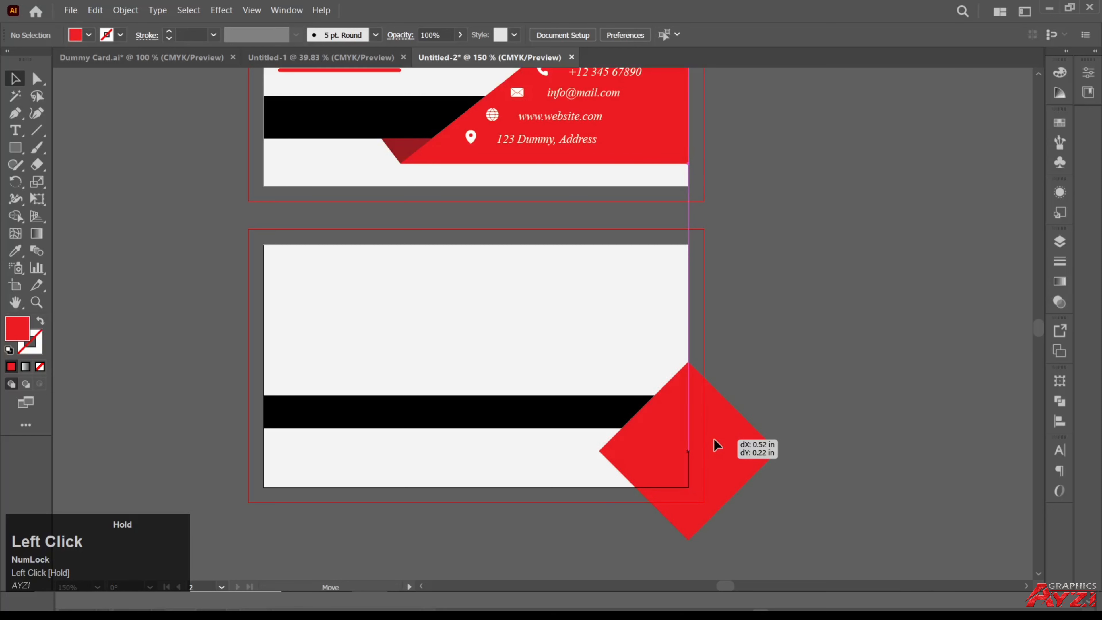
drag(715, 440, 715, 440)
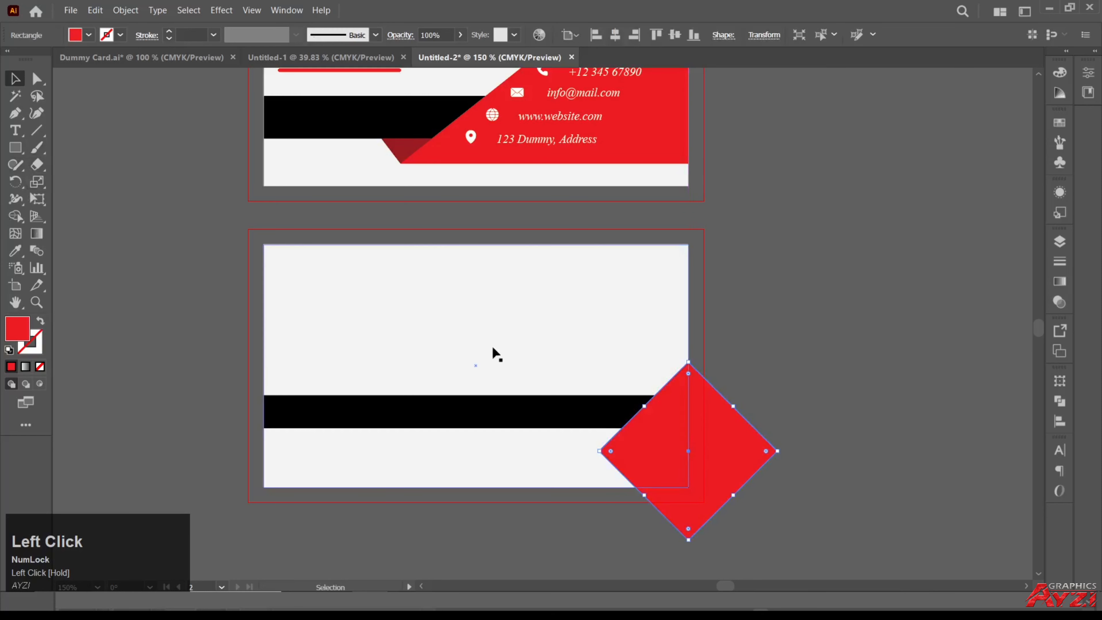
click(709, 333)
Divide the red diamond and the lower card's light gray background with Pathfinder, and ungroup the resulting pieces.
click(710, 396)
shift+click(645, 342)
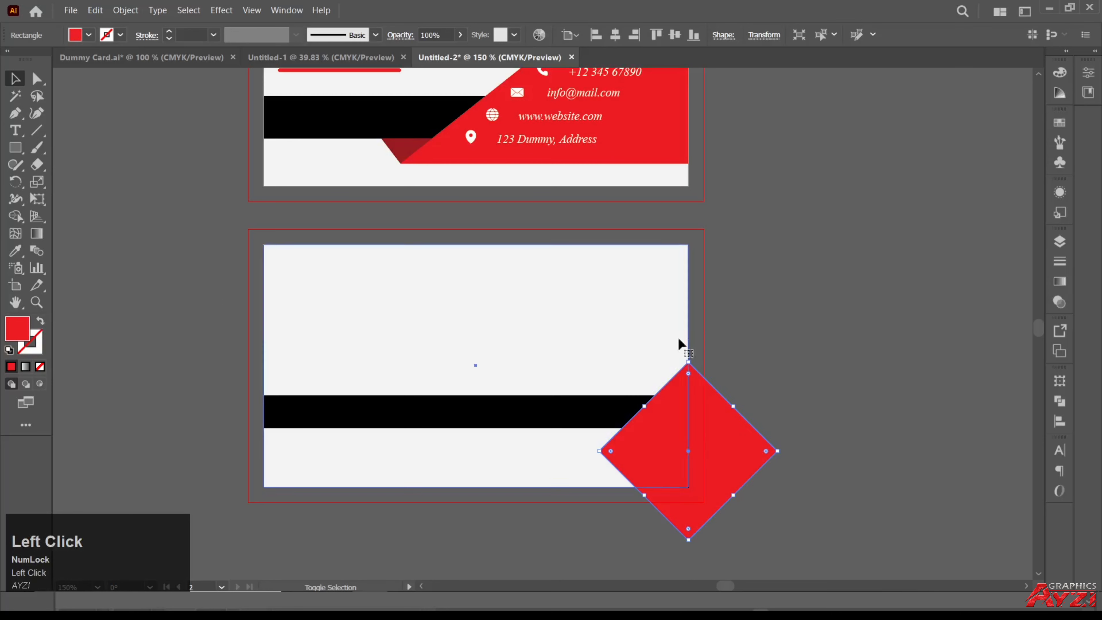
shift+click(679, 339)
click(1060, 402)
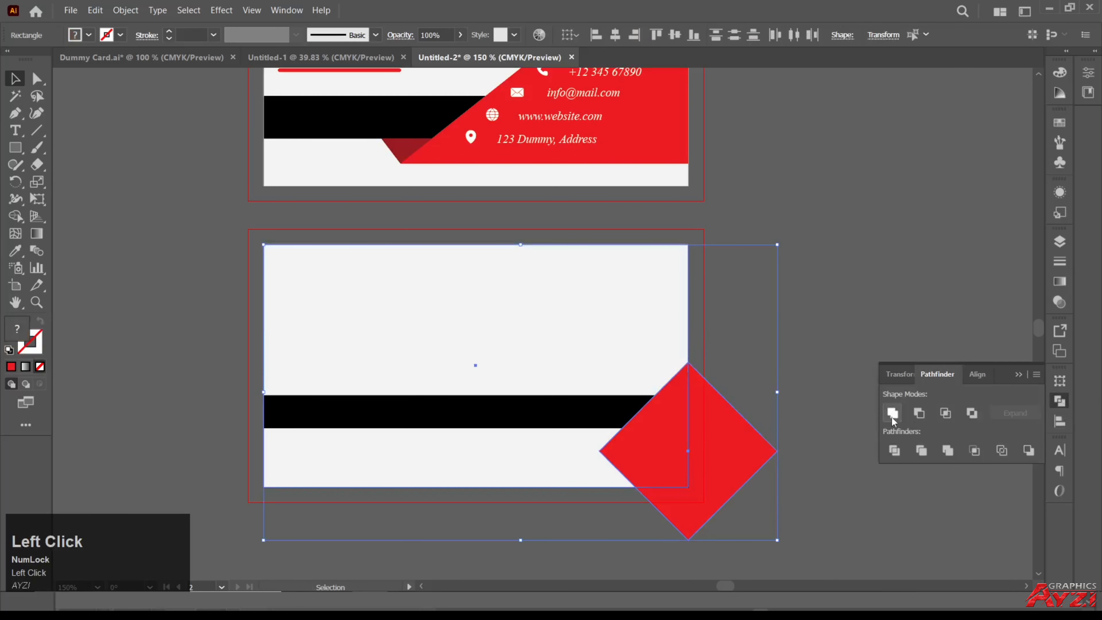
click(895, 451)
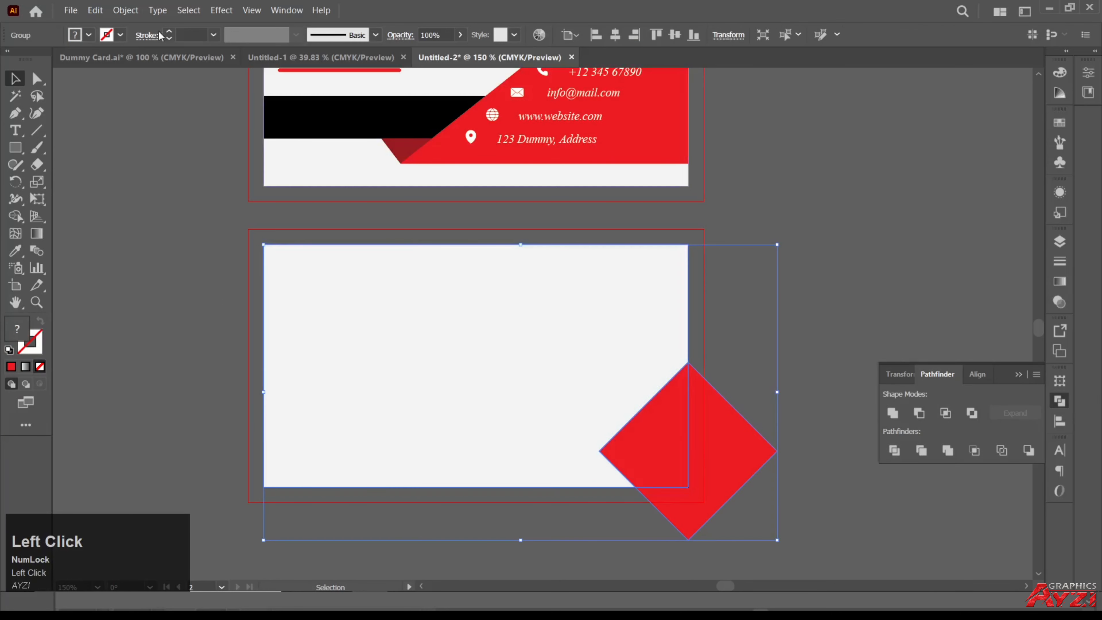
click(125, 10)
click(139, 101)
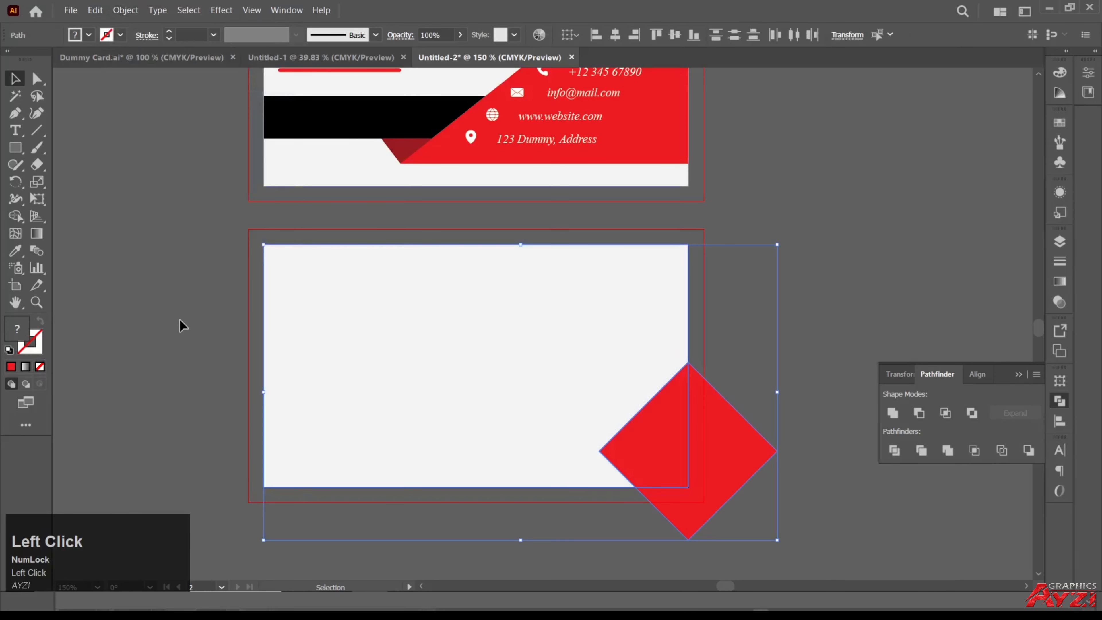
Delete the red diamond piece that lies outside the lower card.
click(184, 354)
drag(734, 457, 790, 455)
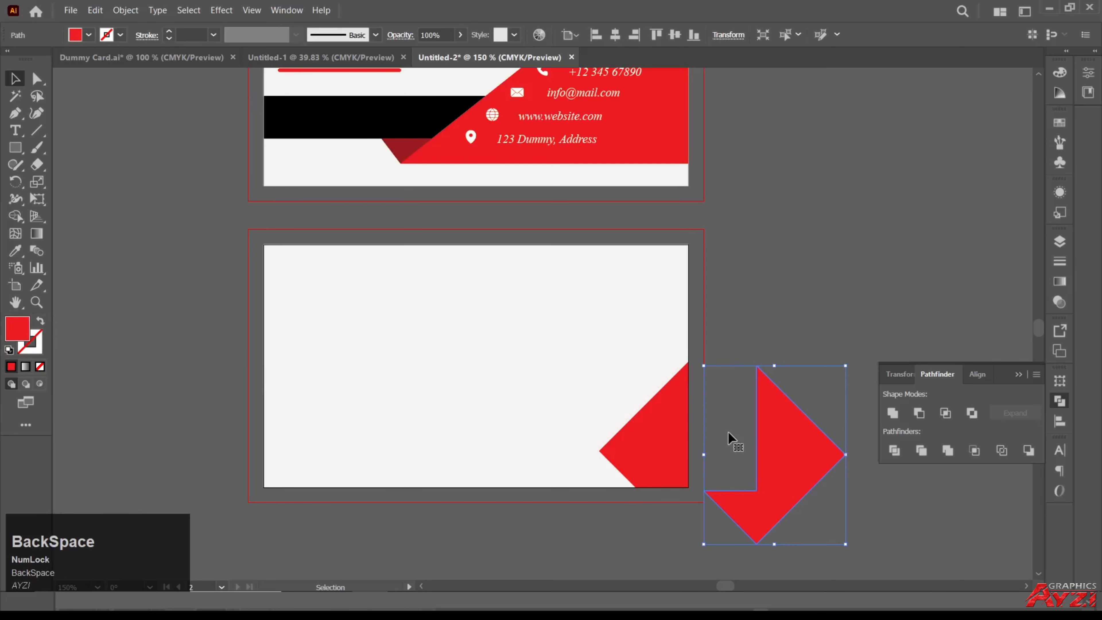
key(BackSpace)
click(738, 302)
Send the lower card's light gray background to the back behind the black band, and select the red corner shape.
right_click(618, 437)
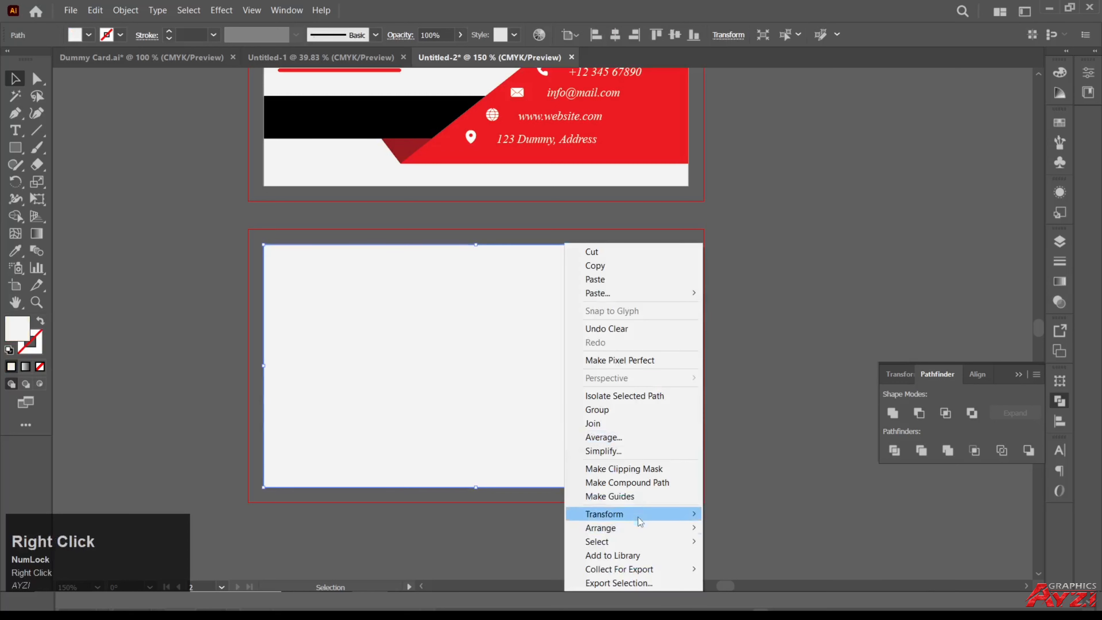
mouse_move(639, 529)
click(769, 570)
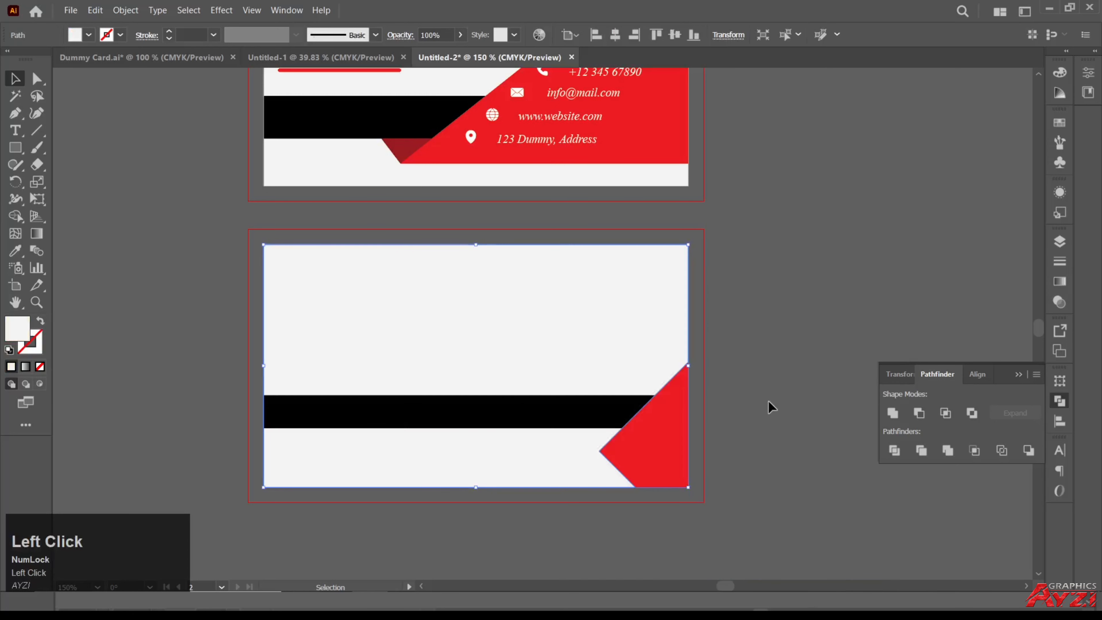
click(710, 433)
click(665, 429)
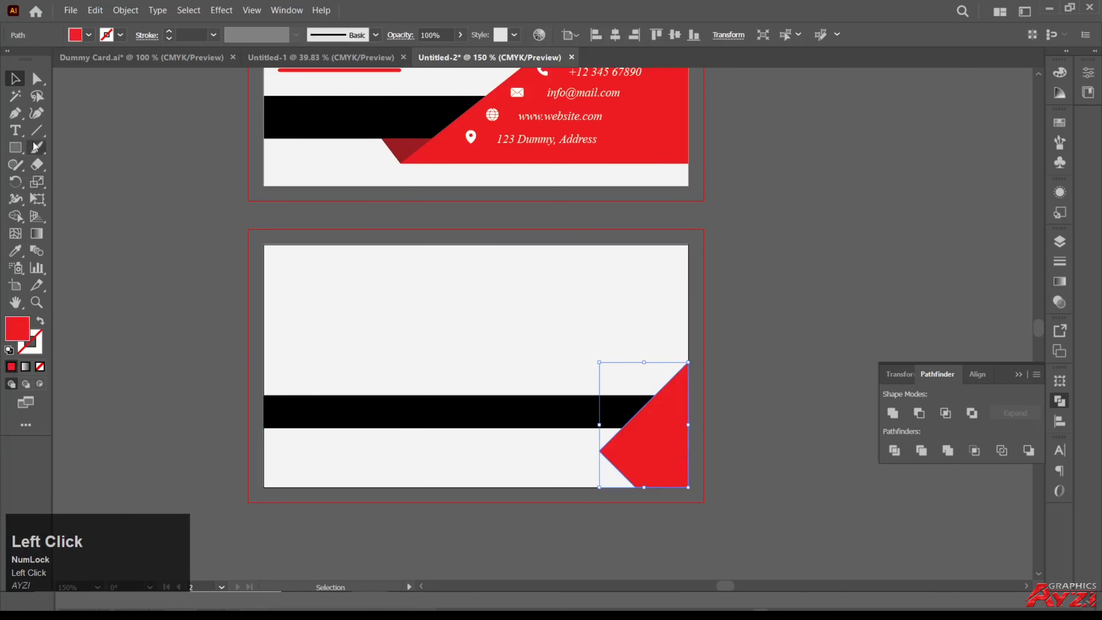
Draw a horizontal line from the red corner shape's inner tip across to beyond the lower card's right edge.
click(37, 130)
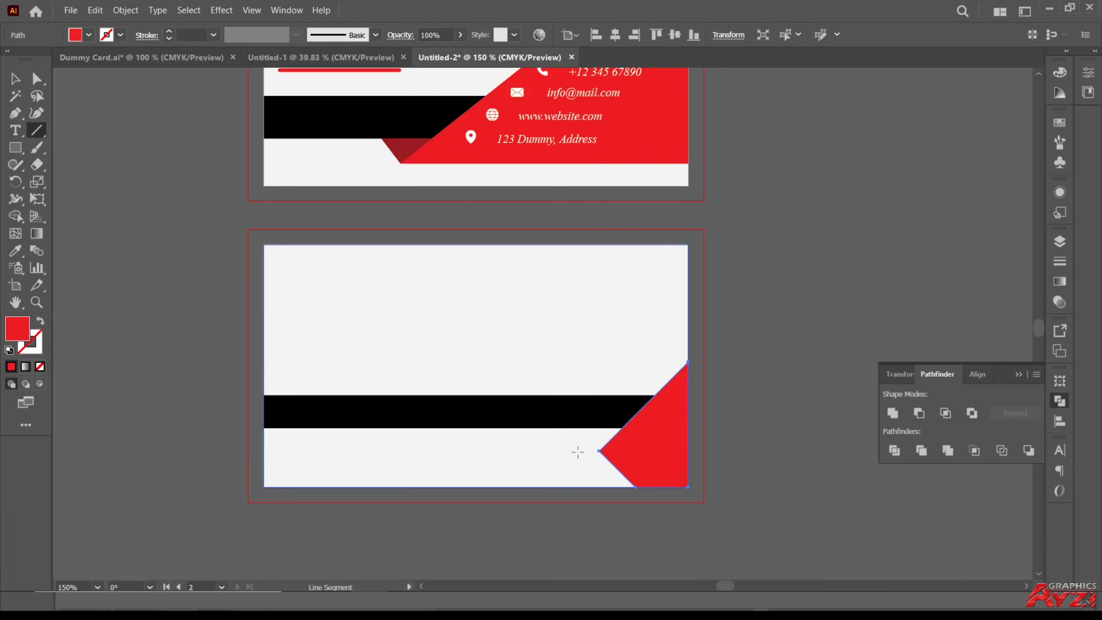
drag(578, 452, 742, 441)
key(BackSpace)
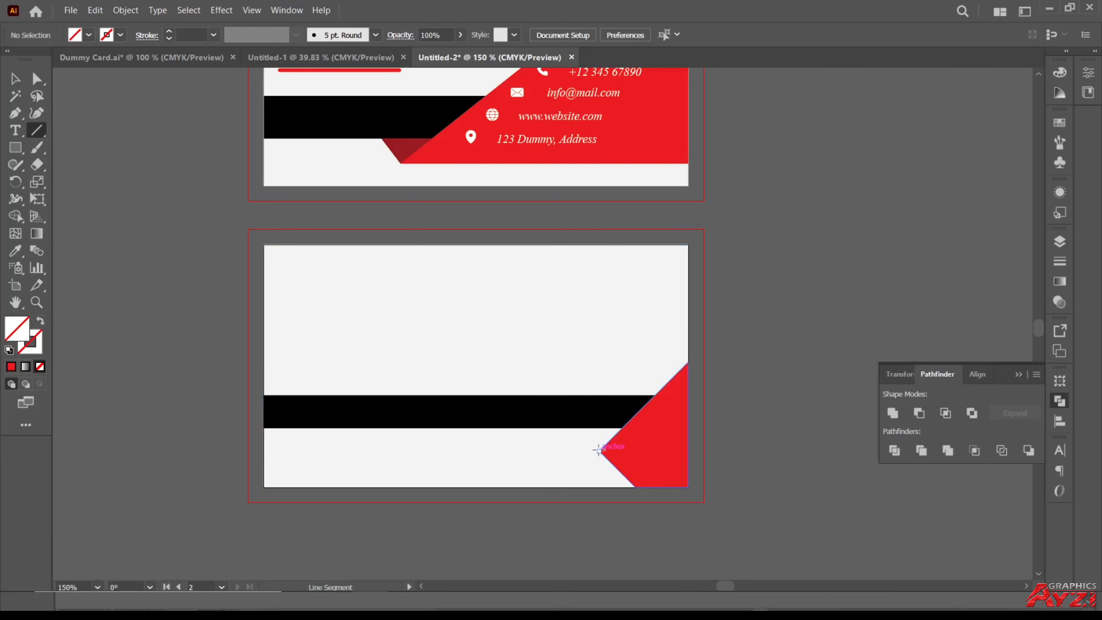
drag(598, 450, 761, 433)
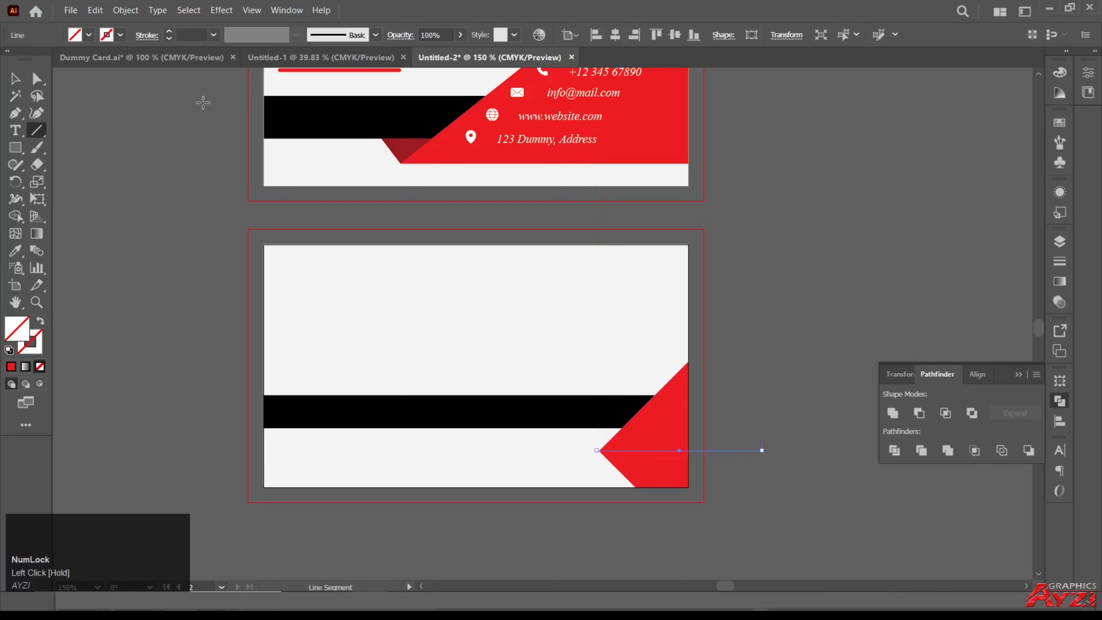
Divide the red corner shape along the horizontal line with Pathfinder and ungroup the resulting pieces.
key(v)
shift+click(640, 338)
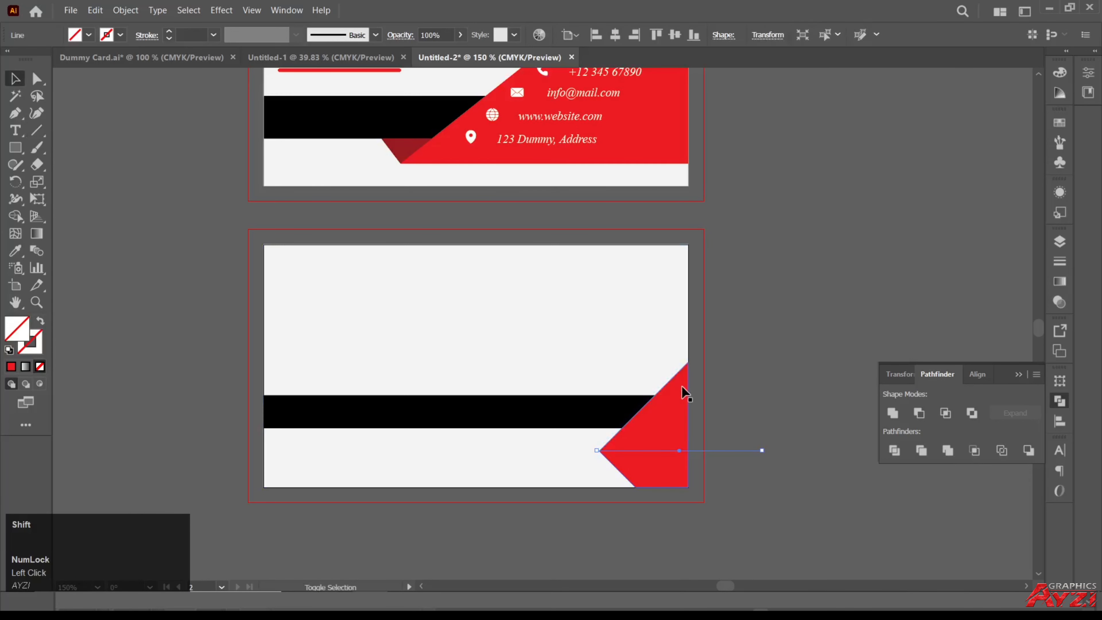
click(894, 451)
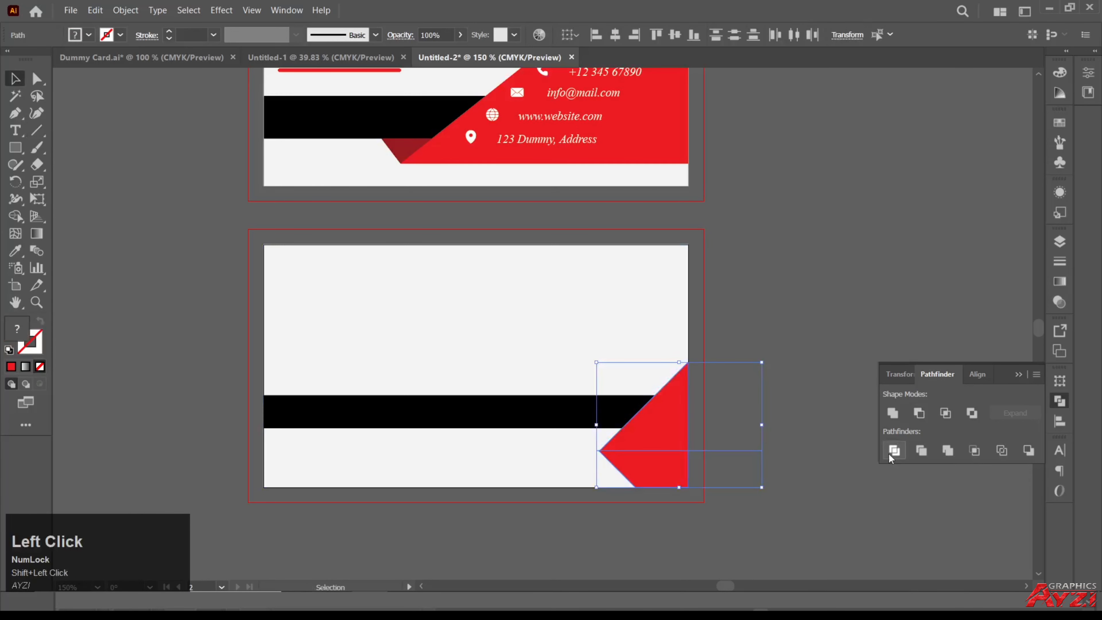
click(125, 10)
click(158, 102)
Delete the red corner piece below the dividing line, leaving only the upper red triangle.
click(173, 272)
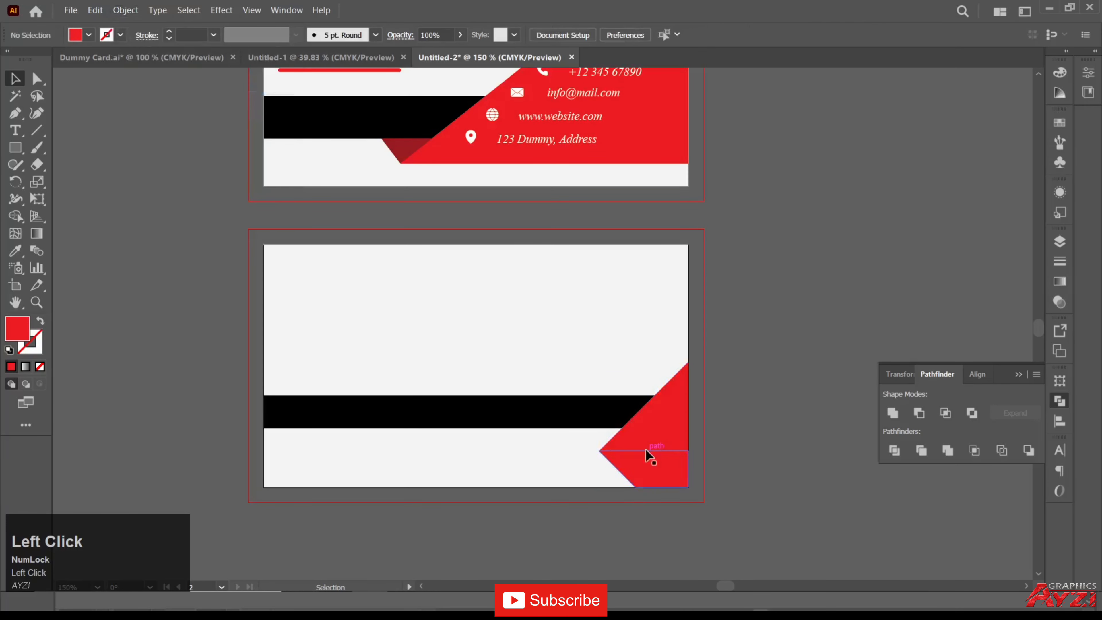
drag(646, 449, 796, 495)
key(BackSpace)
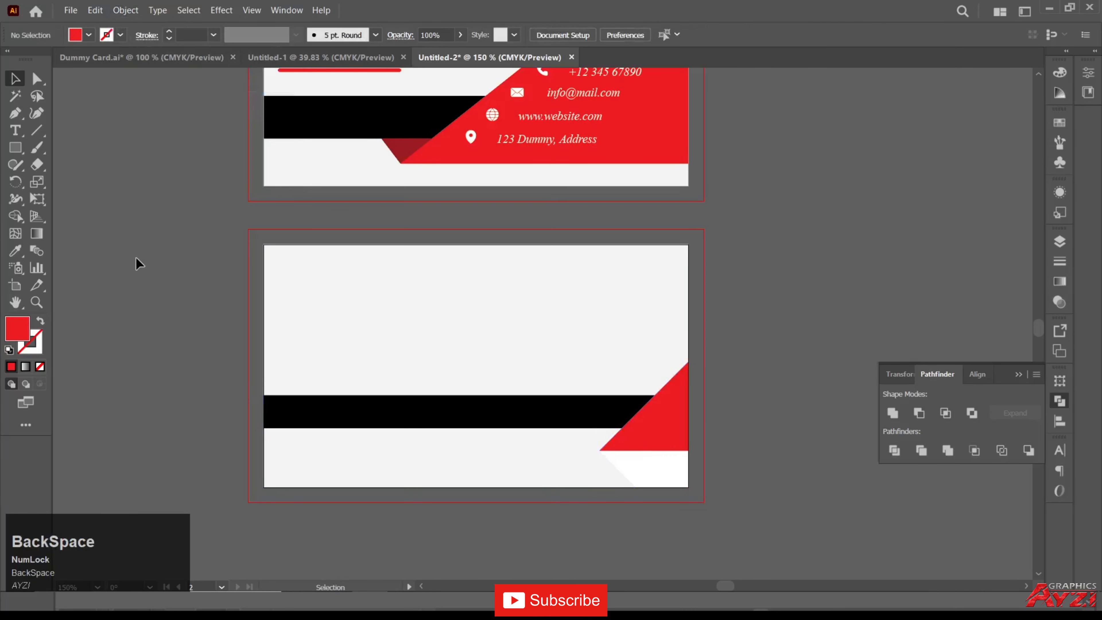
Draw a small closed triangle with the Pen tool between the black band's lower edge and the red triangle's inner tip.
click(16, 112)
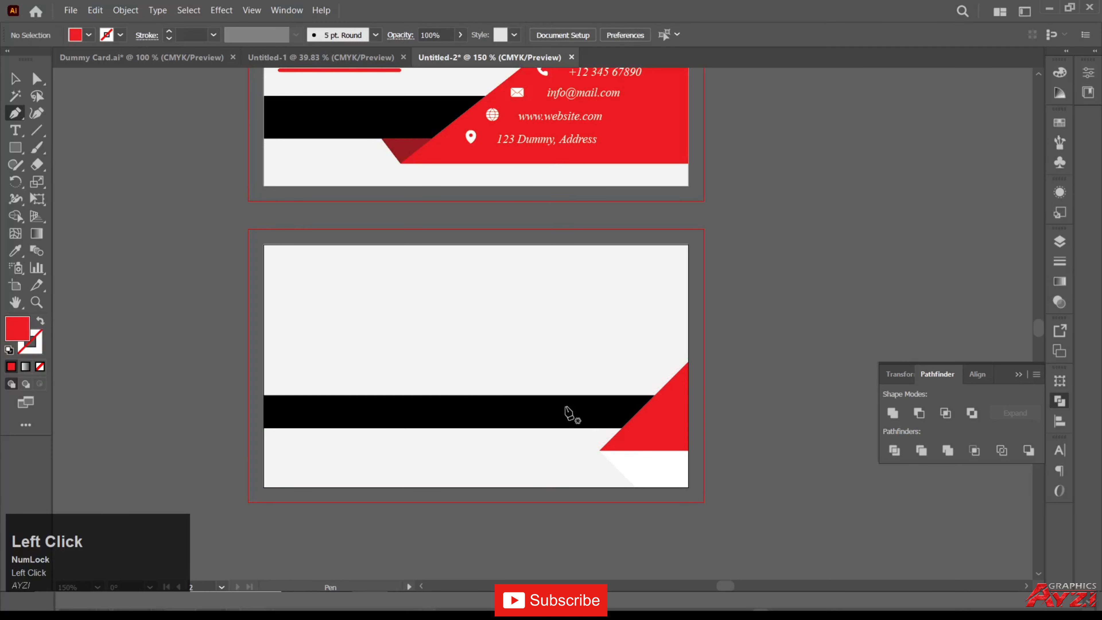
click(600, 450)
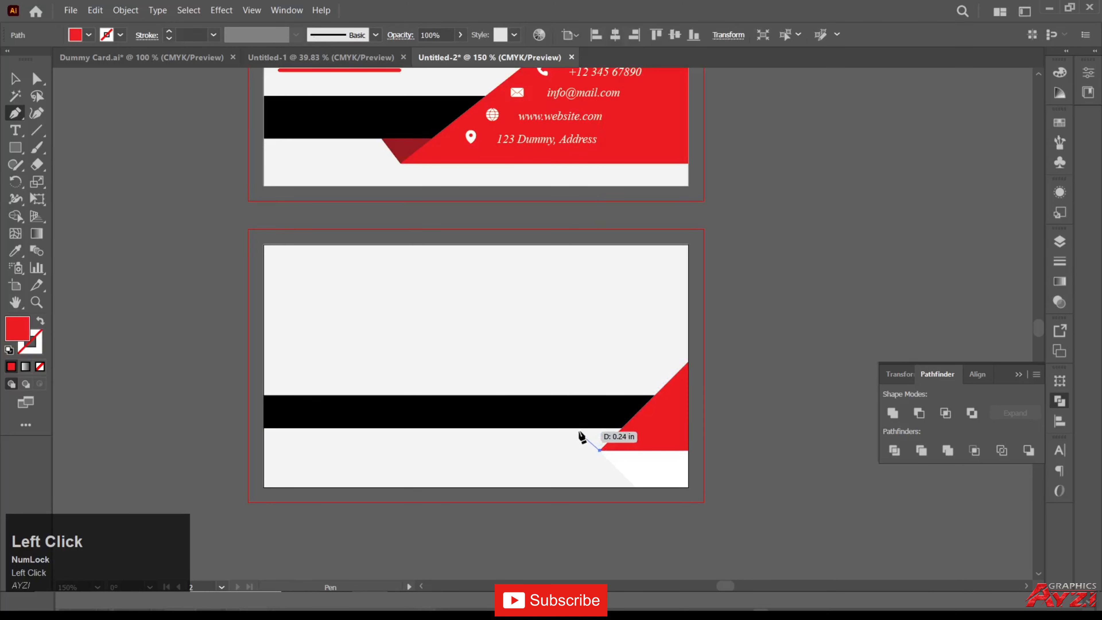
click(580, 429)
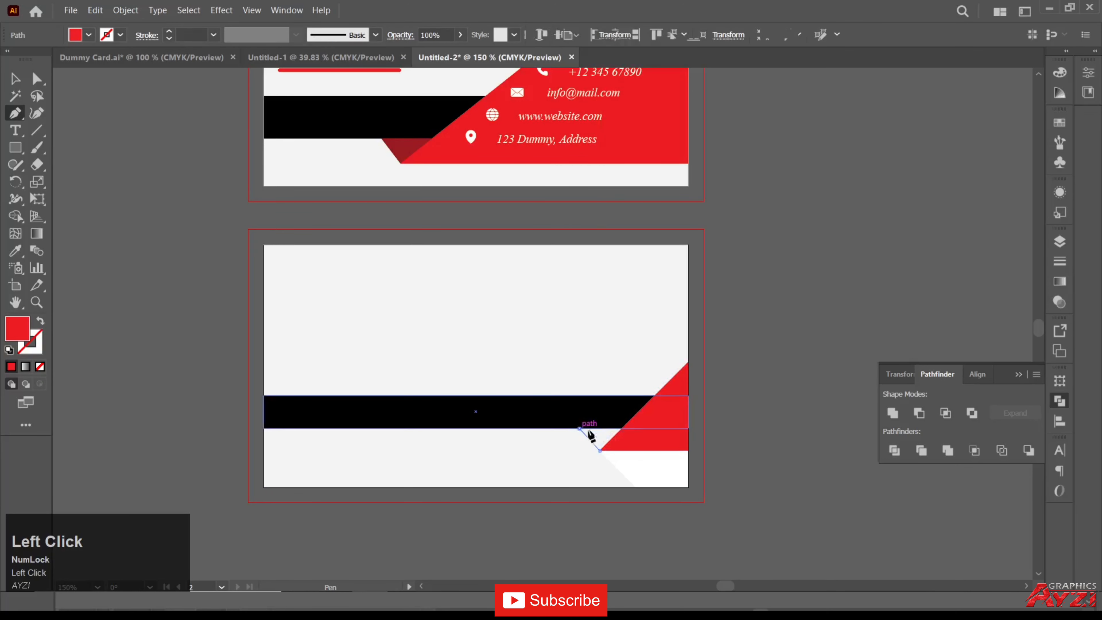
click(623, 429)
click(600, 450)
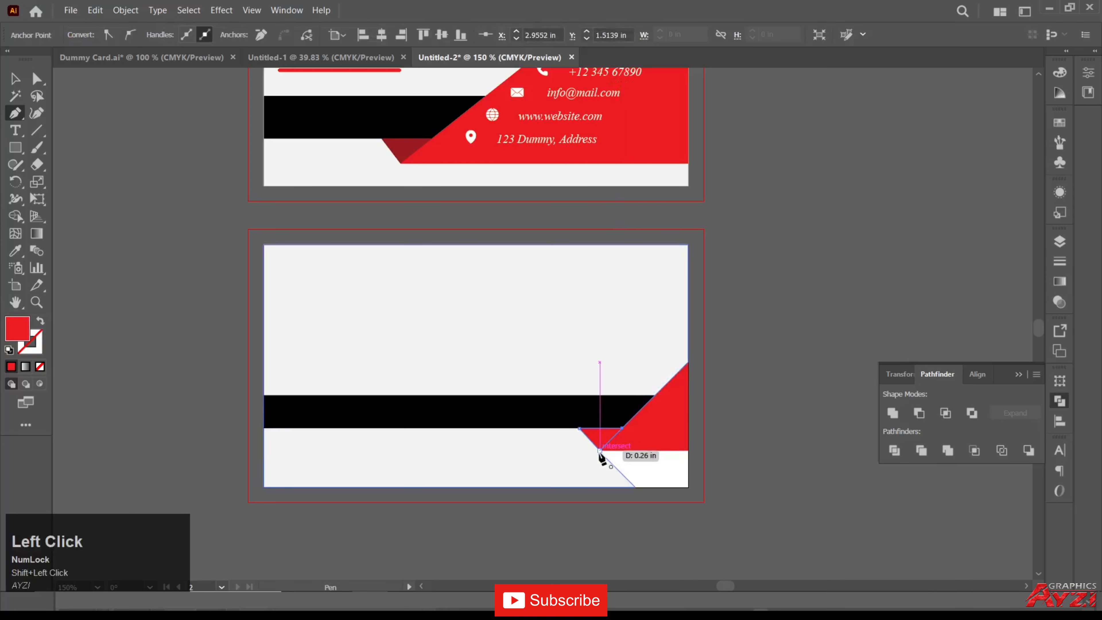
Fill the small triangle with the dark red sampled from the upper card's fold, and deselect it.
key(i)
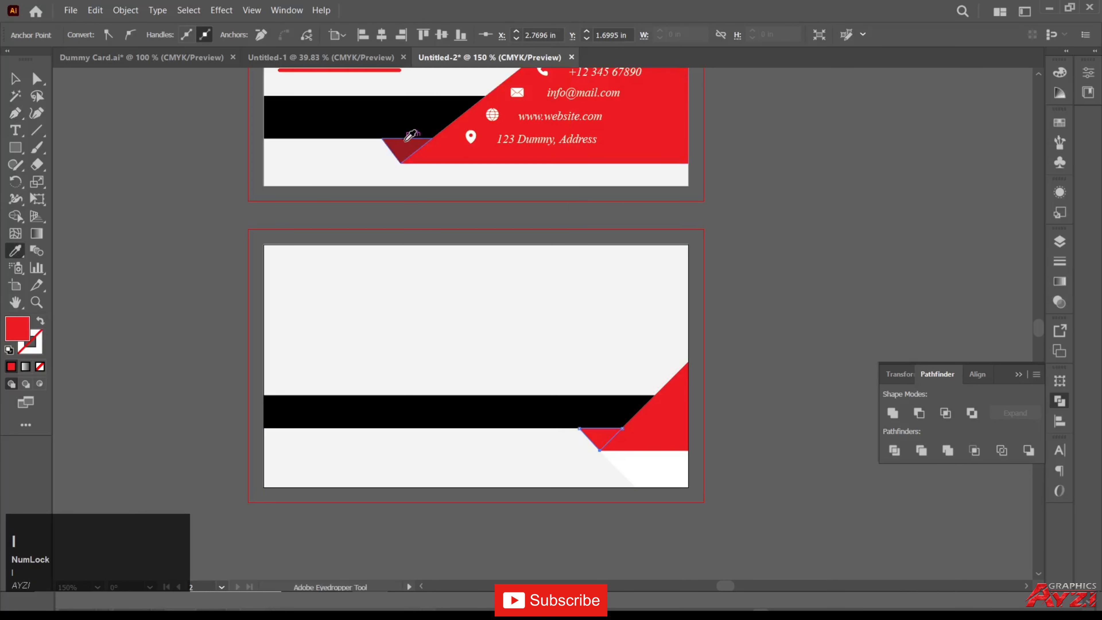
click(410, 139)
click(16, 79)
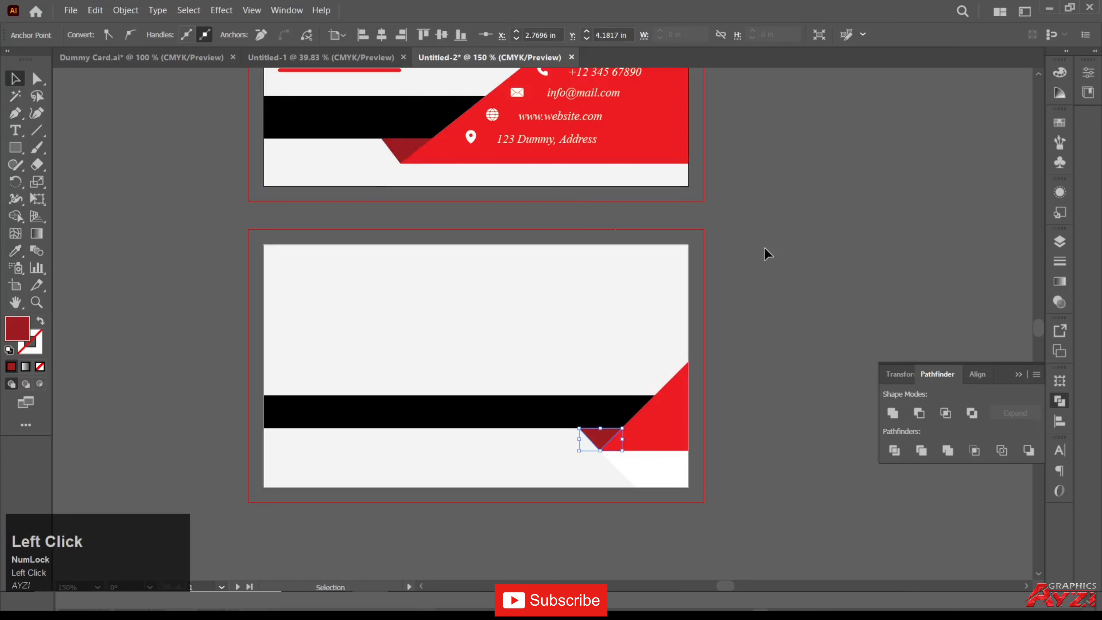
click(765, 248)
click(579, 357)
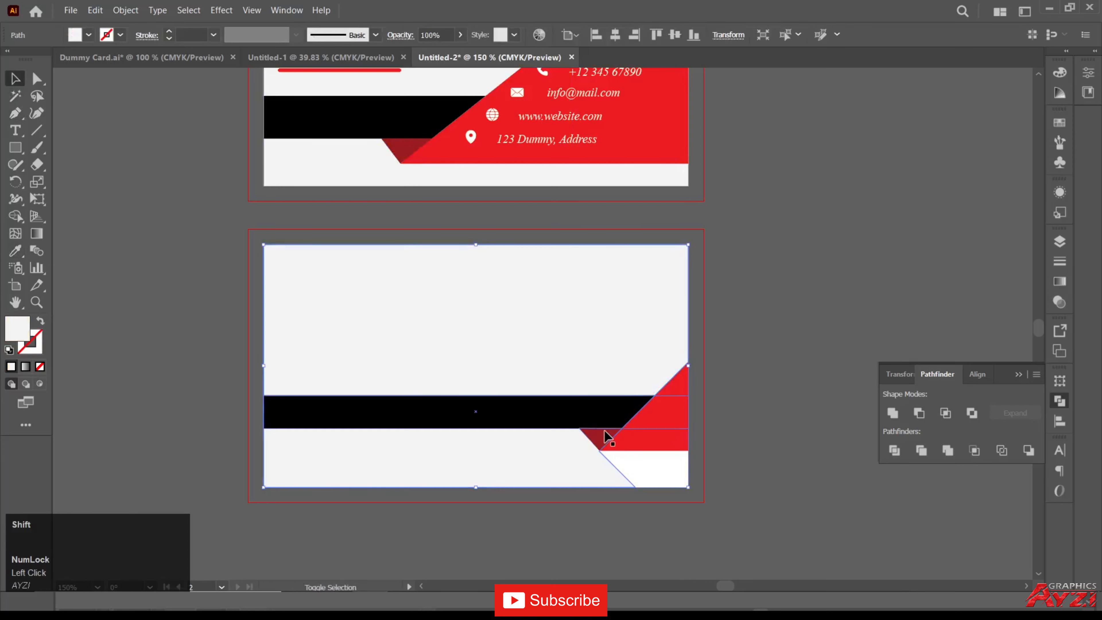
click(785, 449)
drag(617, 467, 582, 488)
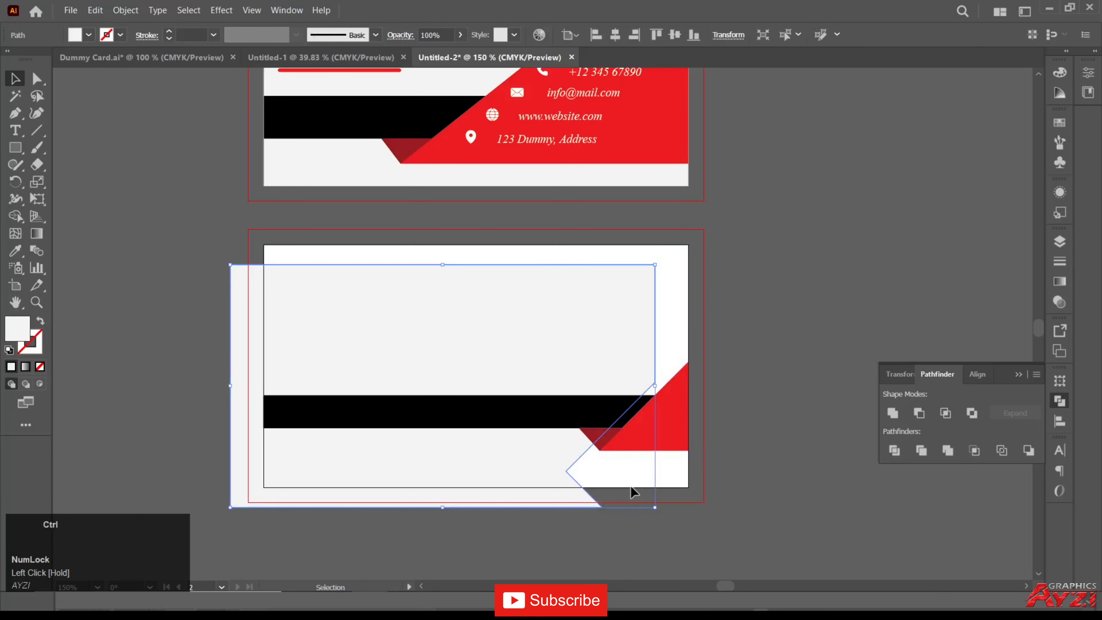
key(ctrl)
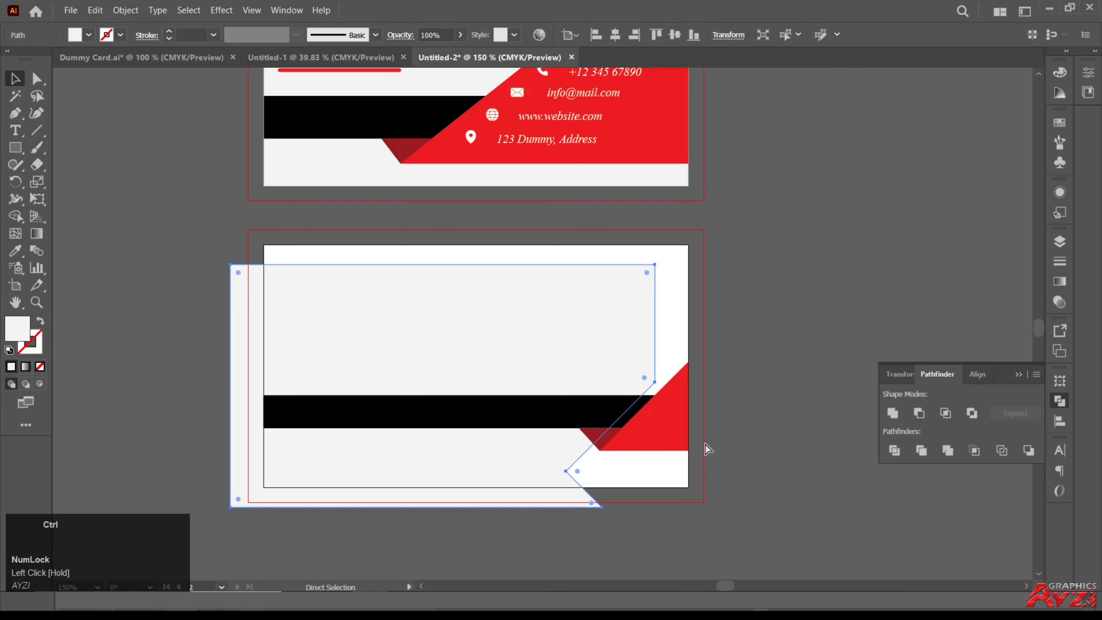
key(ctrl+z)
click(724, 415)
Delete the lower card's notched light gray background and move the upper card's light gray rectangle into its place.
click(608, 337)
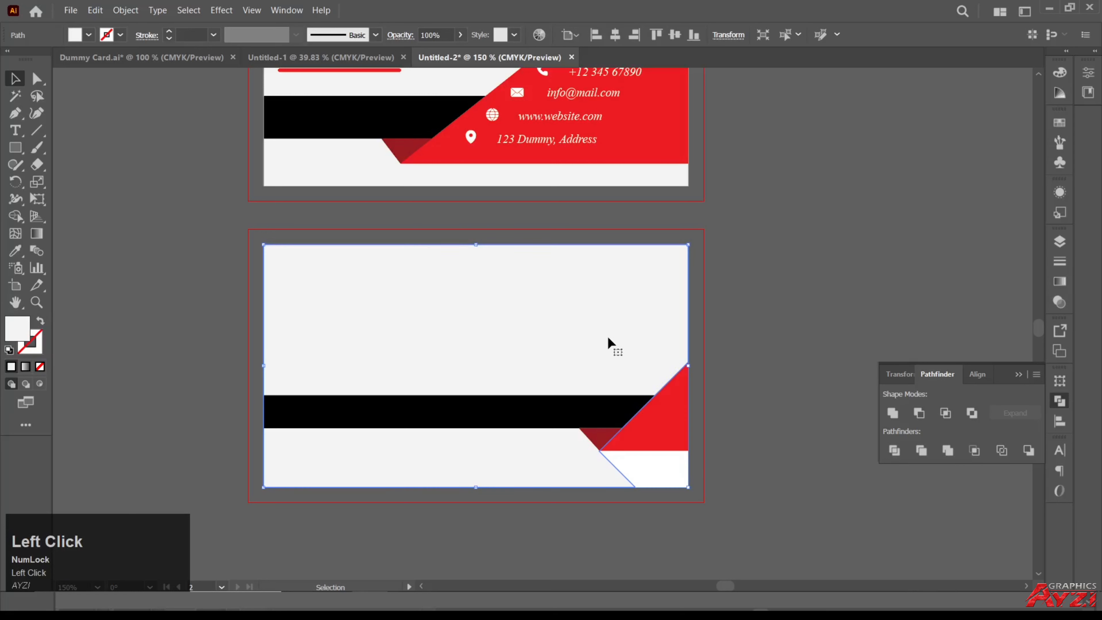
key(BackSpace)
drag(316, 178, 326, 475)
click(742, 370)
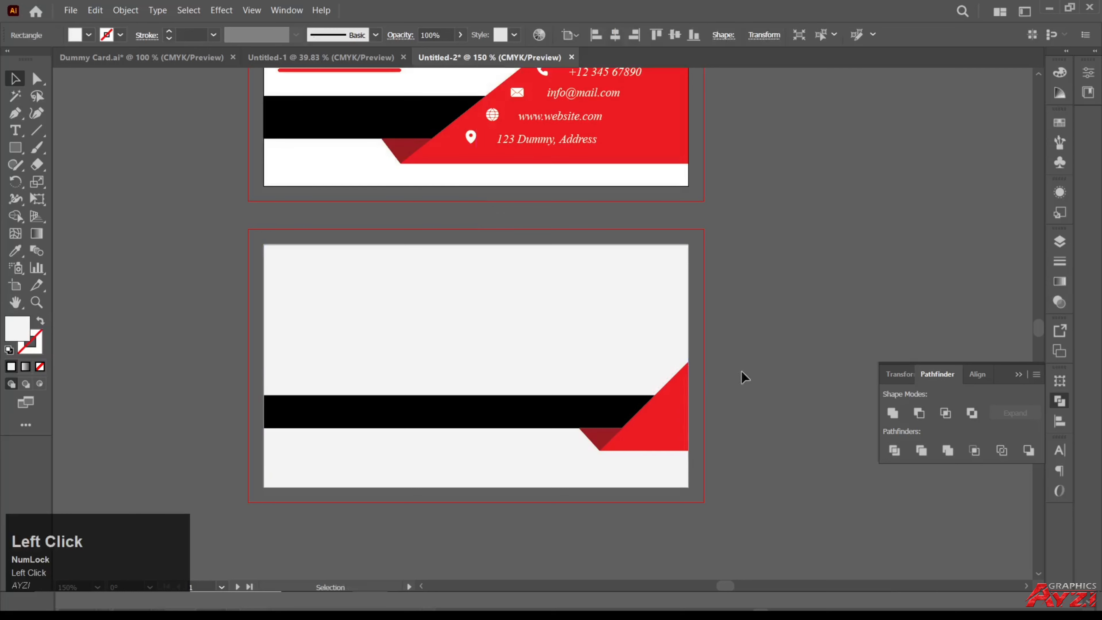
Send the dark red triangle and the lower card's light gray background to the back.
click(614, 433)
shift+click(589, 322)
right_click(590, 322)
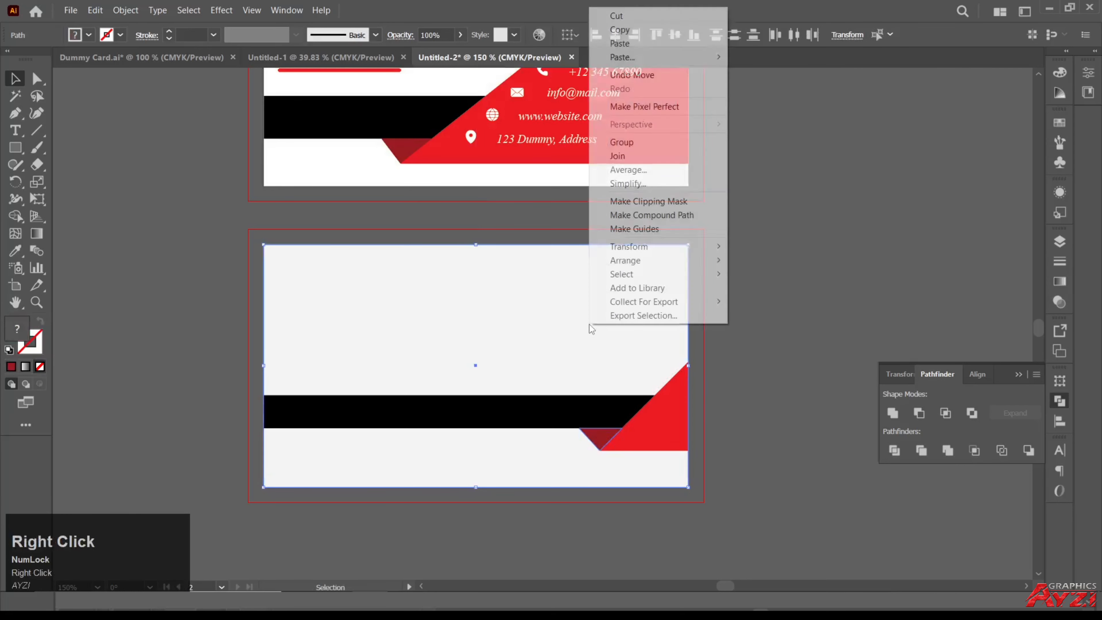
mouse_move(660, 261)
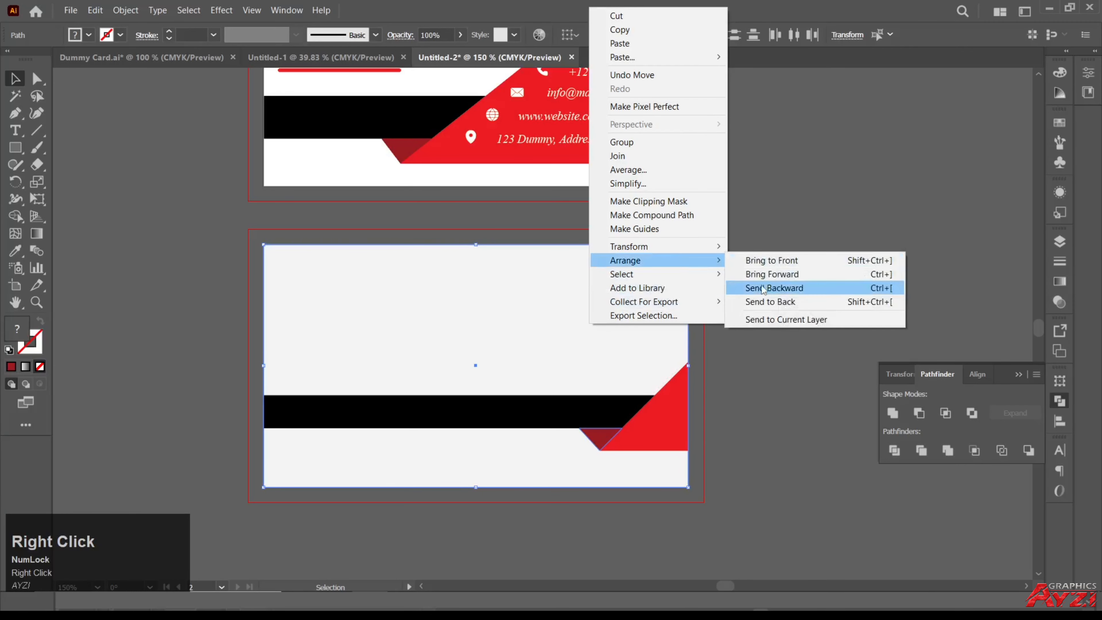
click(766, 302)
click(743, 326)
Group the dark red fold triangle with the adjoining red corner triangle on the lower card.
click(602, 437)
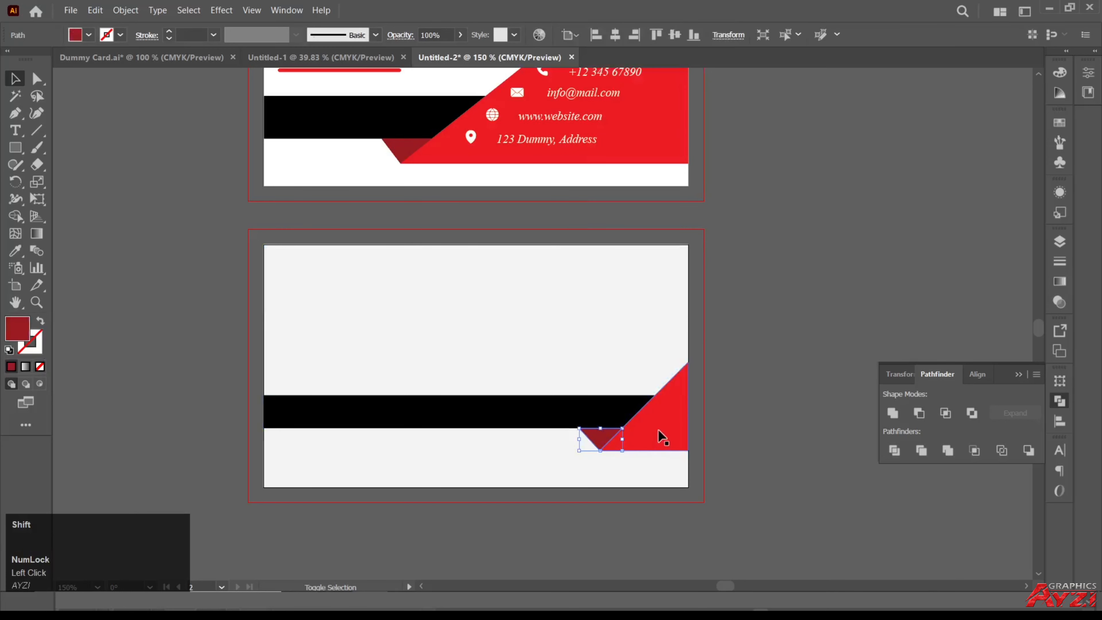
shift+click(658, 429)
key(ctrl)
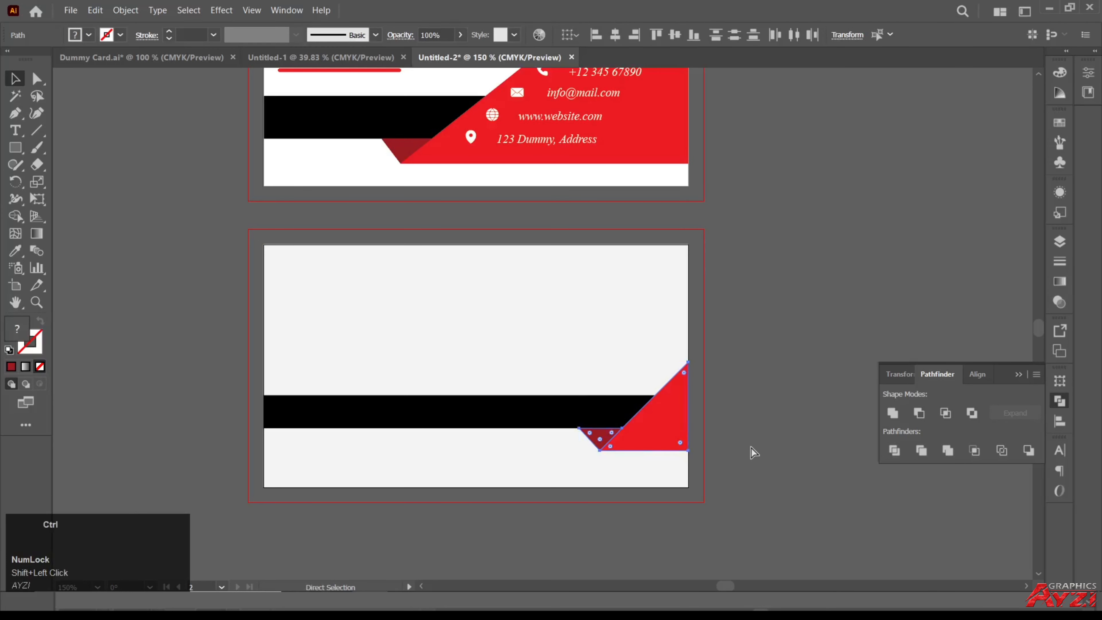
click(126, 10)
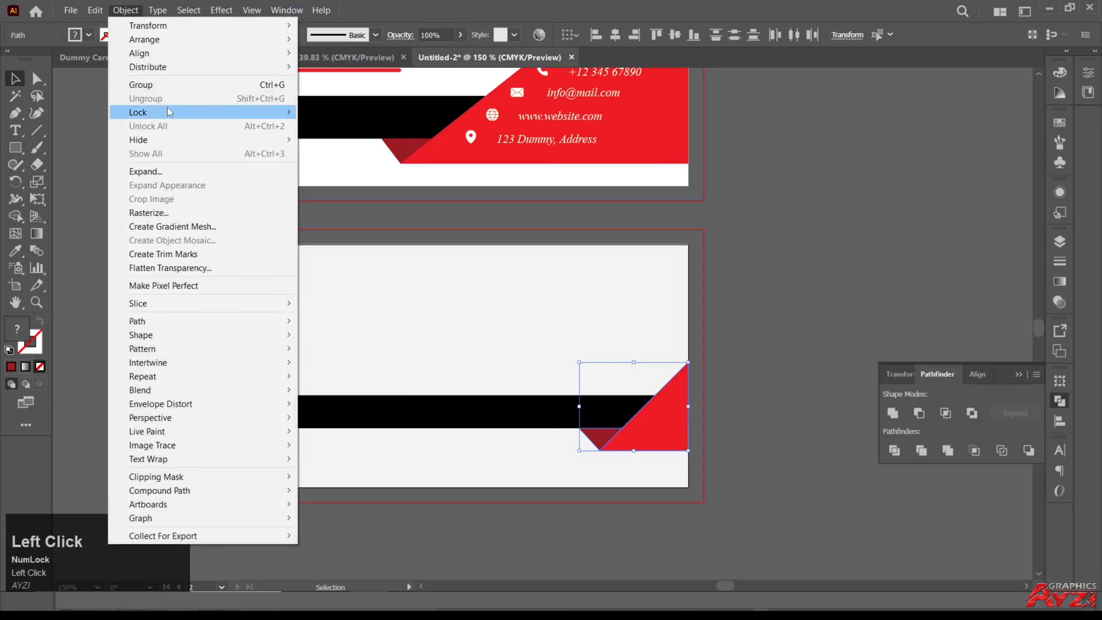
click(147, 83)
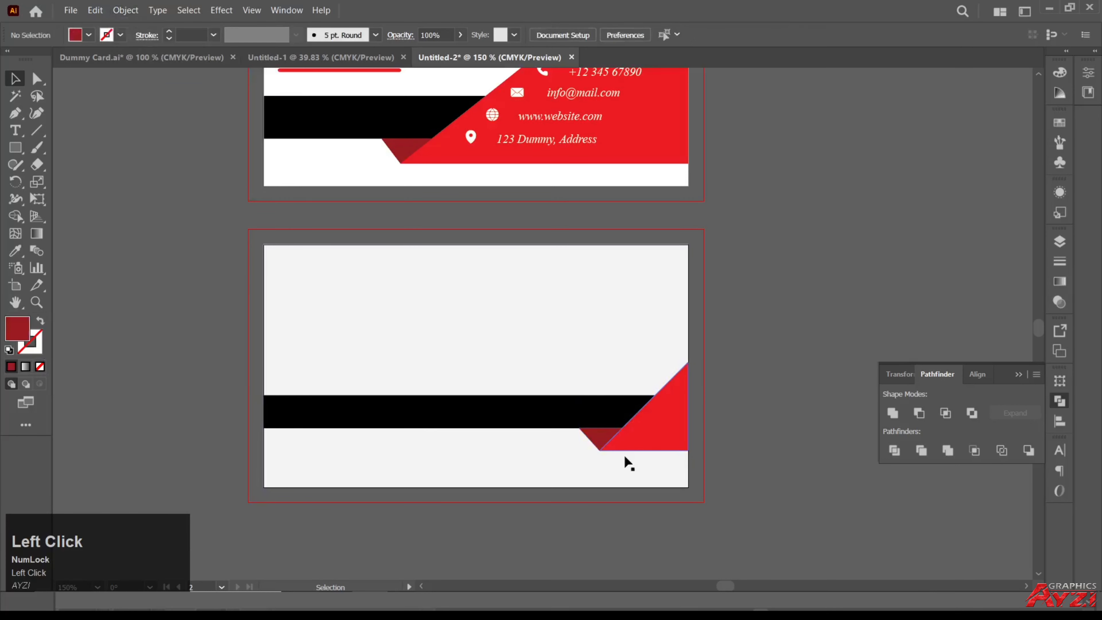
Reflect a copy of the red corner group across a vertical axis through the black band's center.
click(19, 187)
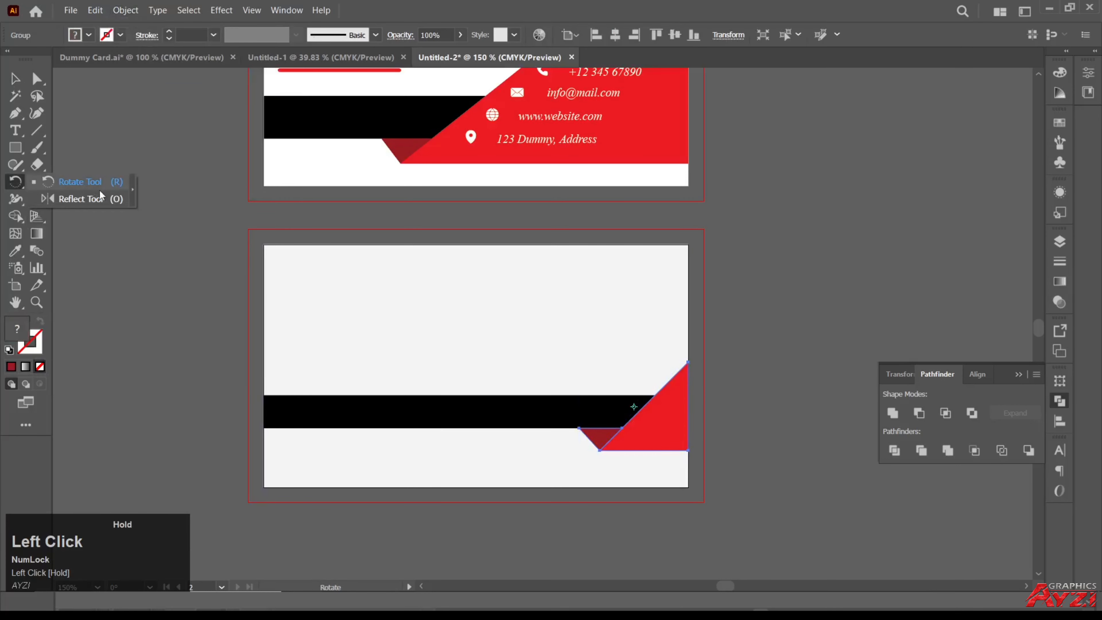
alt+click(476, 411)
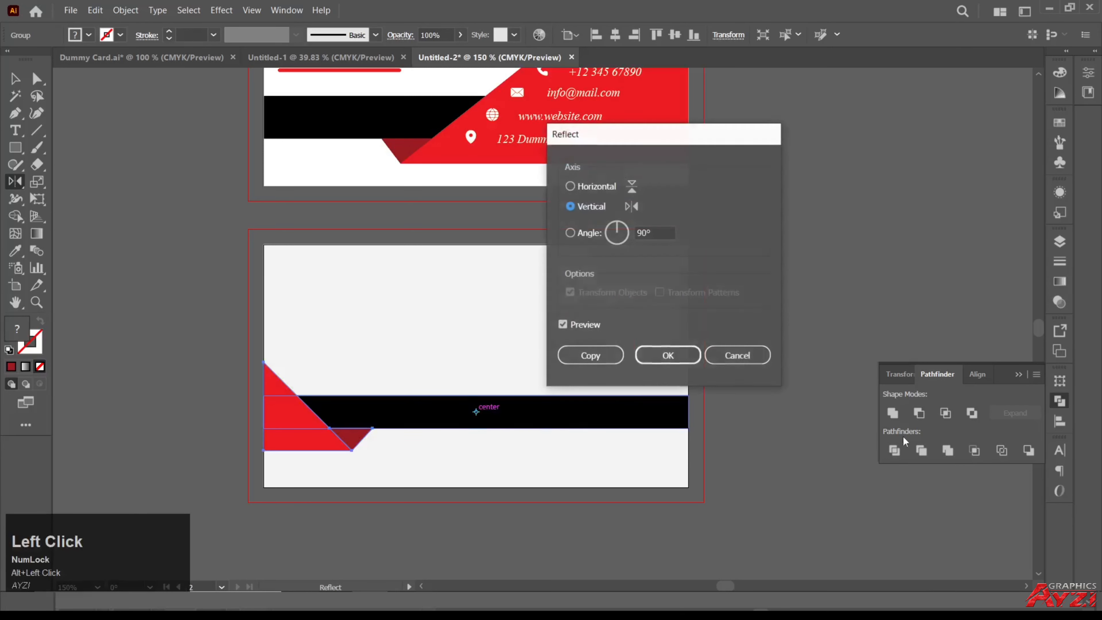
click(601, 358)
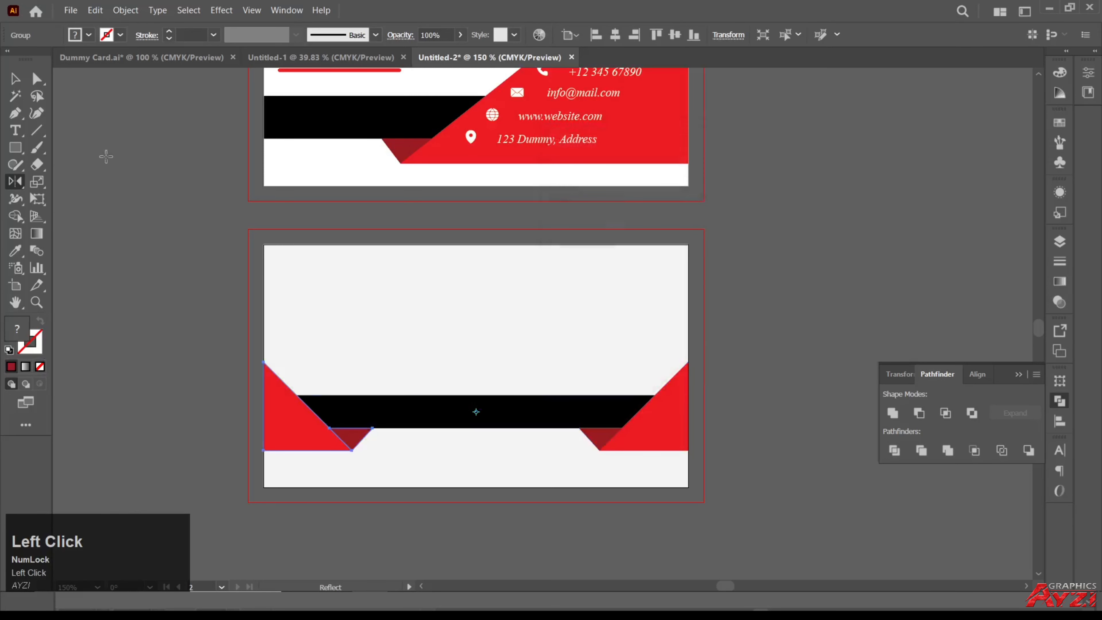
click(15, 78)
click(762, 325)
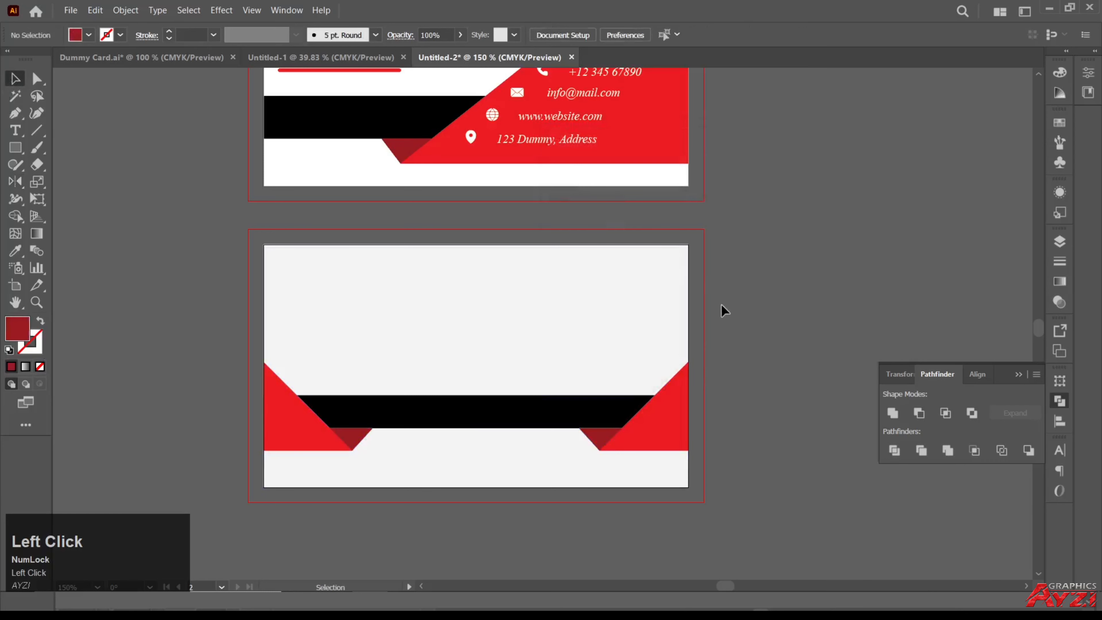
Lock both red corner groups and the lower card's light gray background.
scroll(685, 286, up, 1)
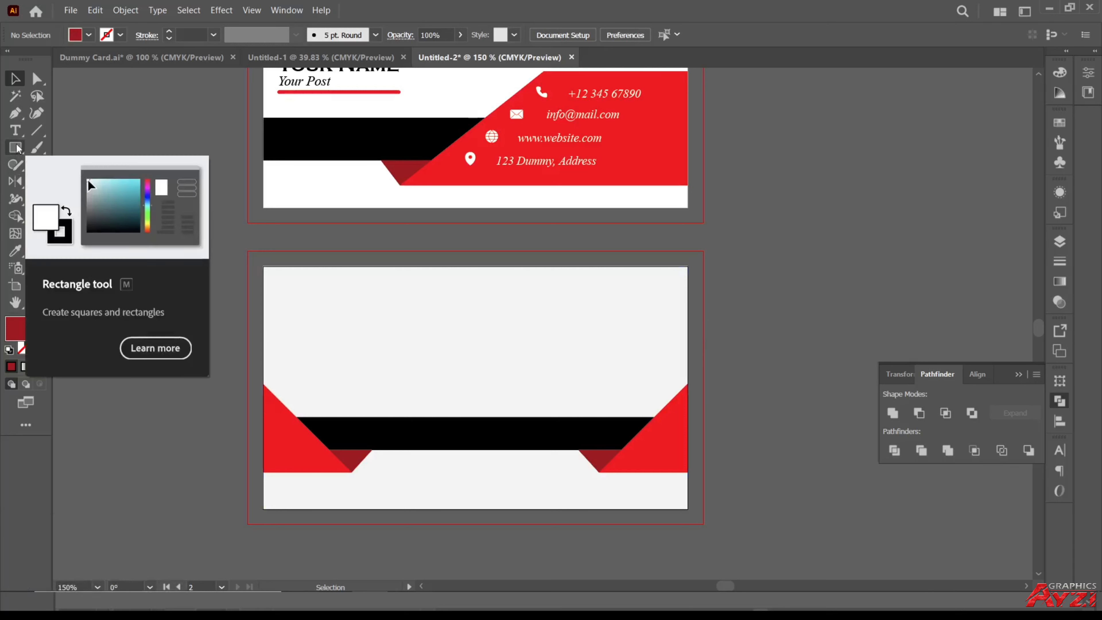
click(300, 463)
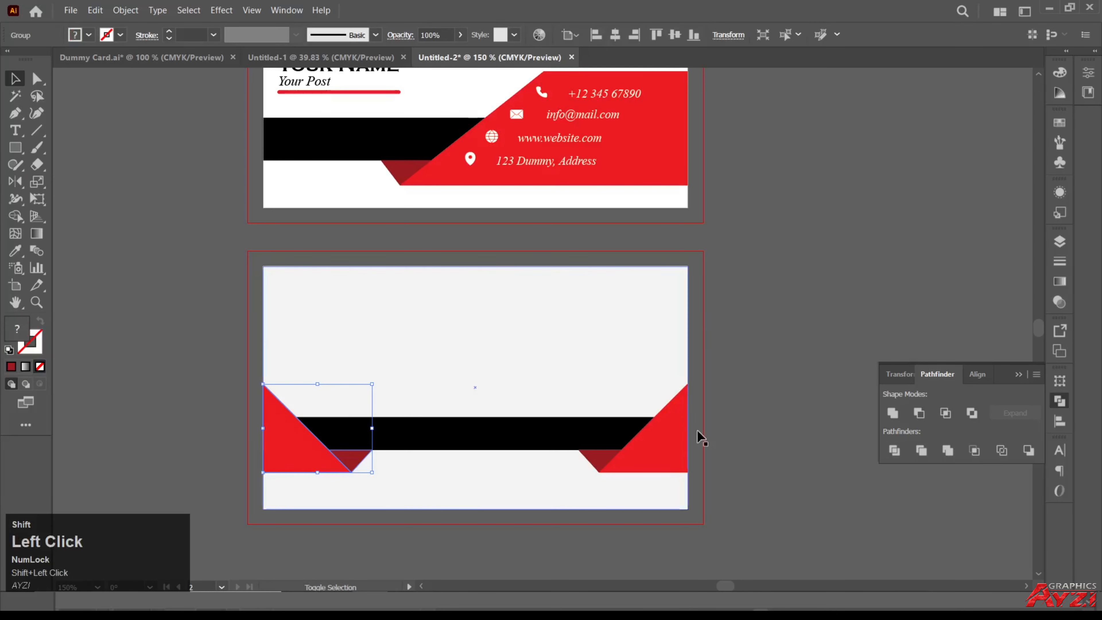
shift+click(686, 438)
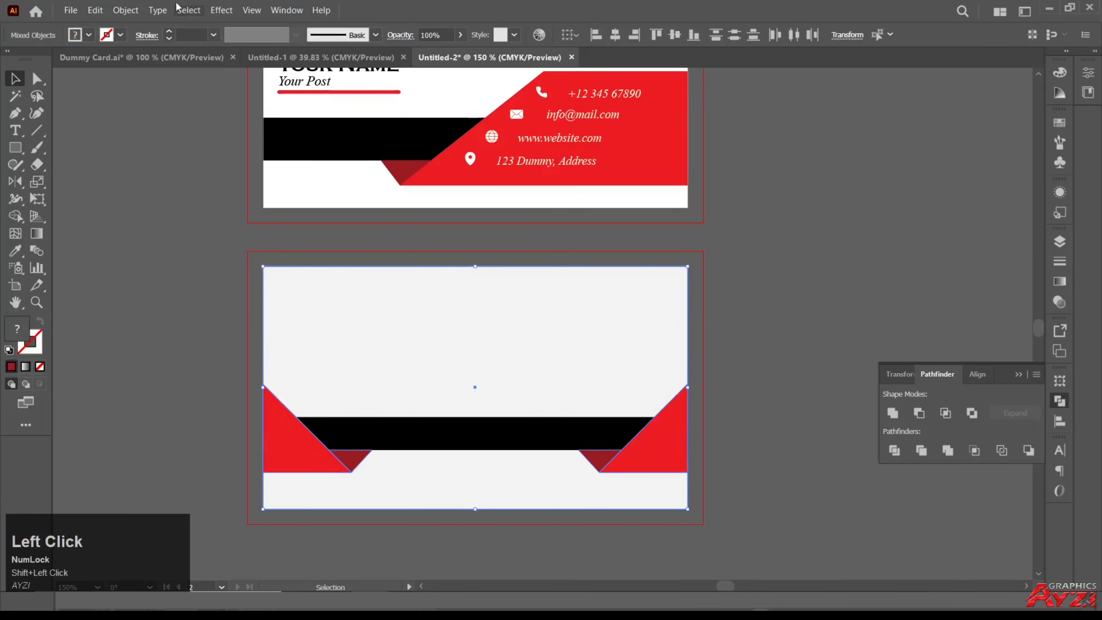
click(134, 7)
mouse_move(226, 114)
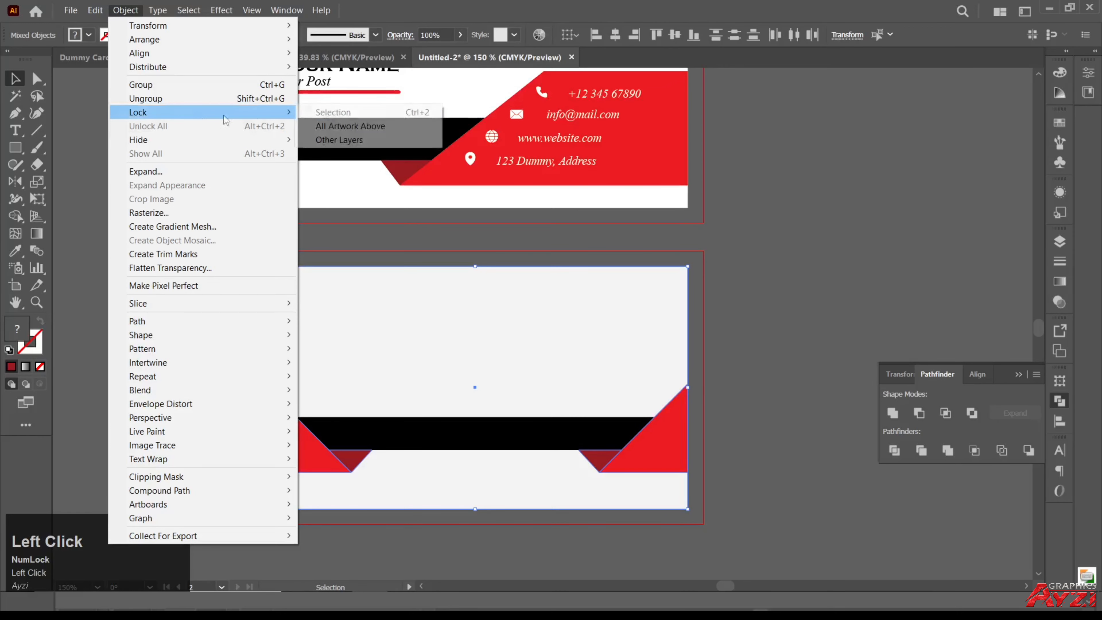
click(330, 112)
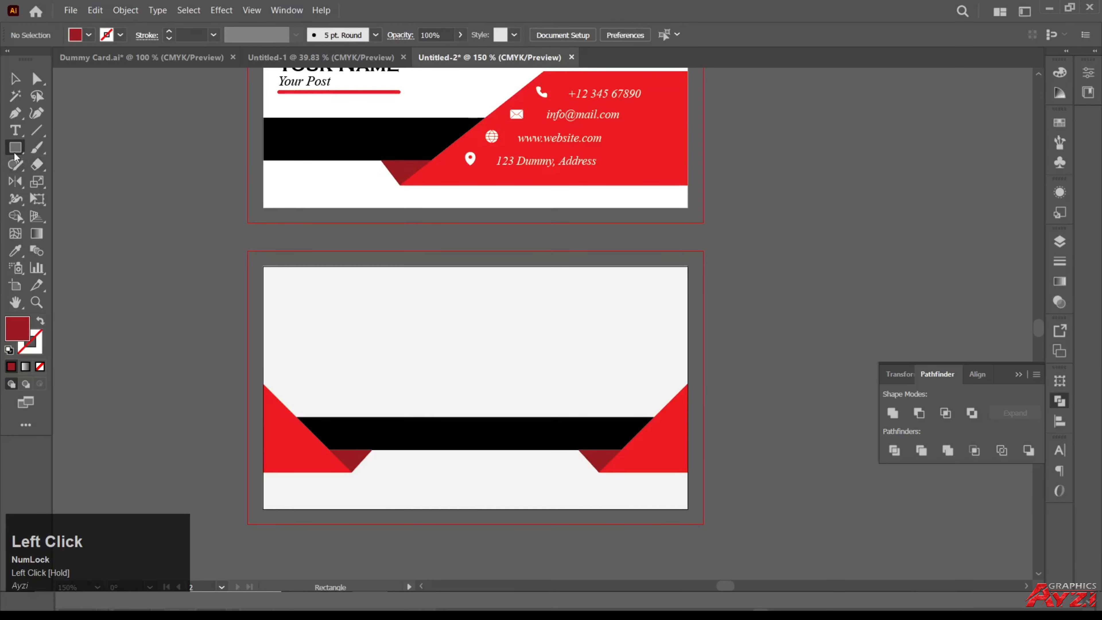
Draw a hexagon centered just above the black band, and give it no fill and a dark red stroke.
drag(18, 152, 76, 198)
drag(475, 371, 500, 403)
alt+click(40, 321)
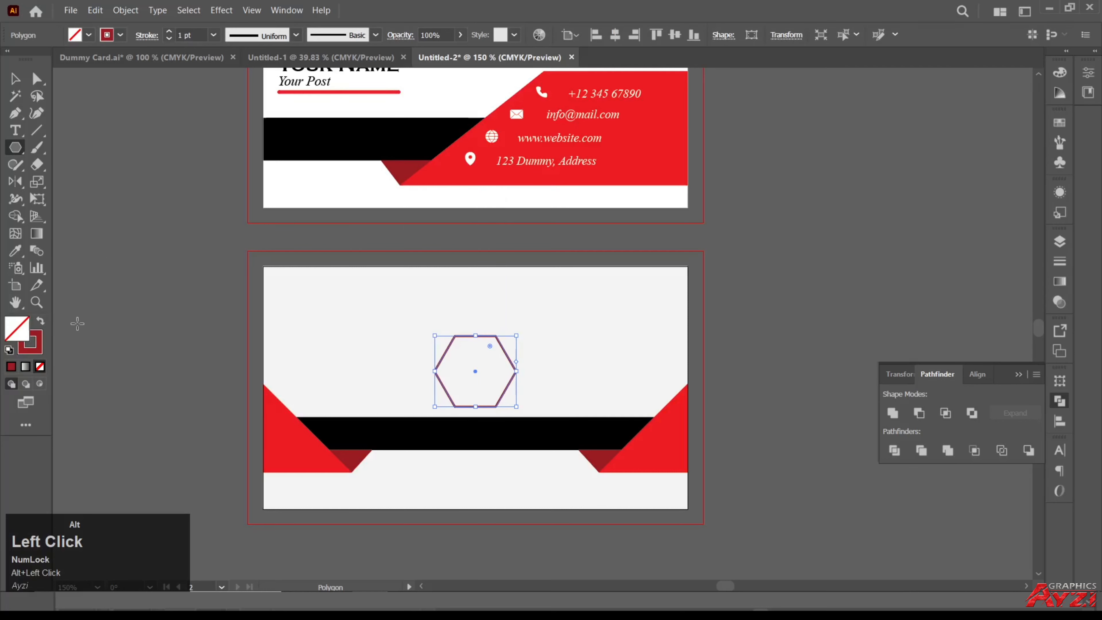
click(39, 347)
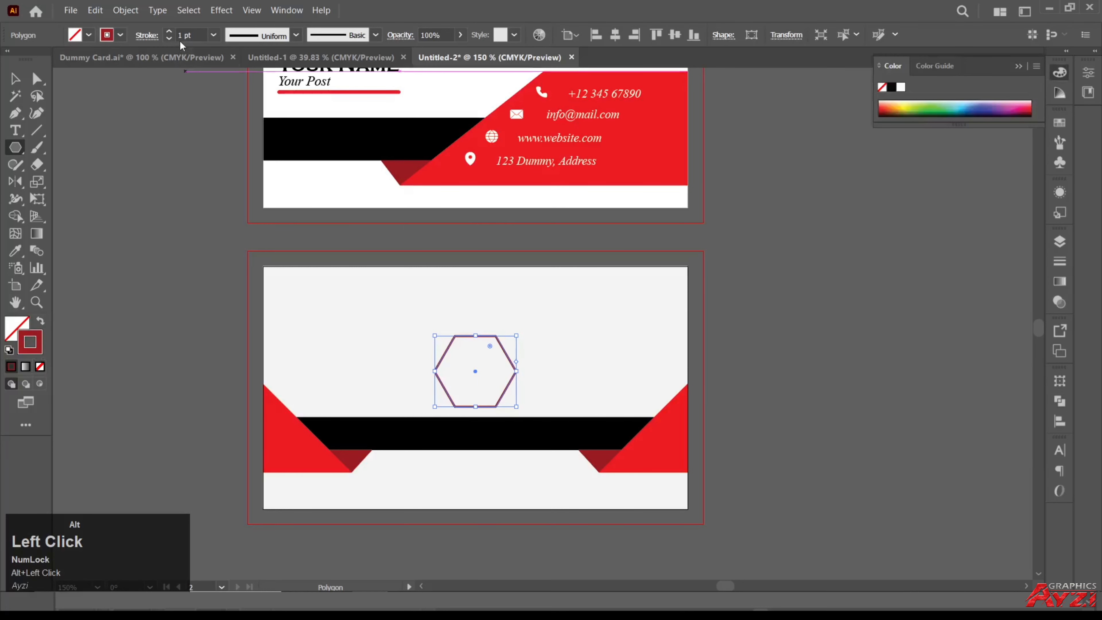
Set the hexagon's stroke weight to 6 pt and slightly round all of its corners.
click(188, 35)
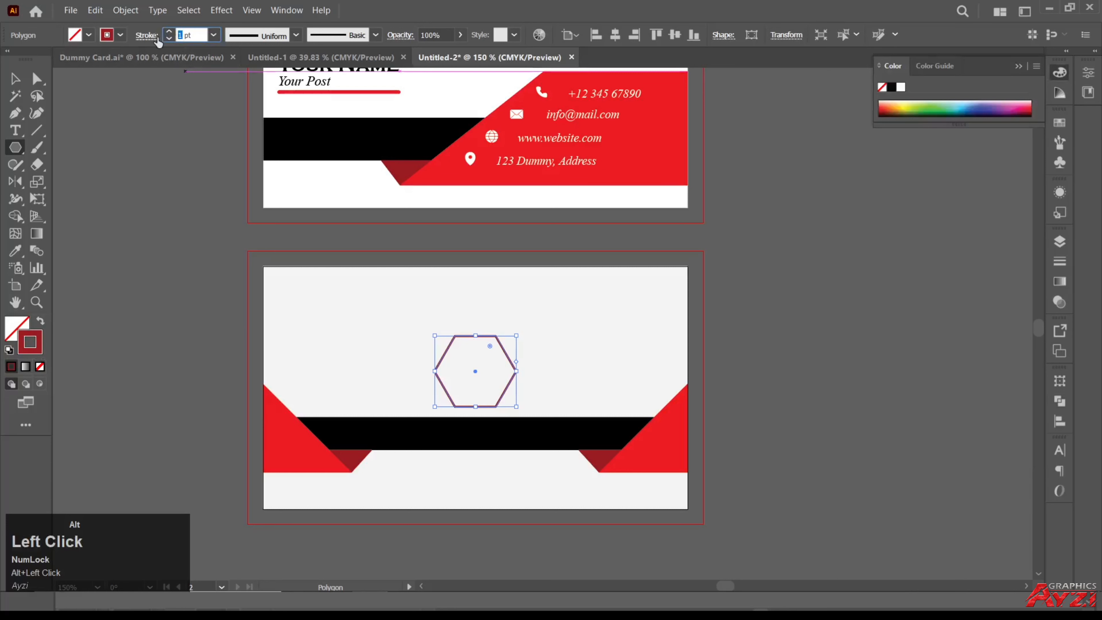
text(6)
click(14, 79)
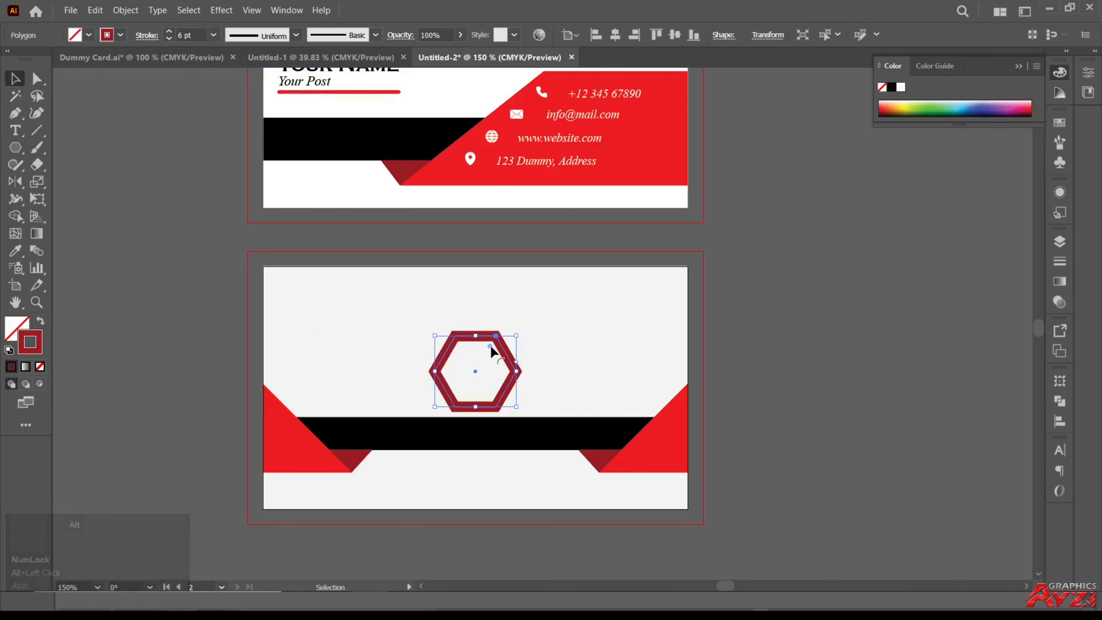
drag(491, 346, 490, 349)
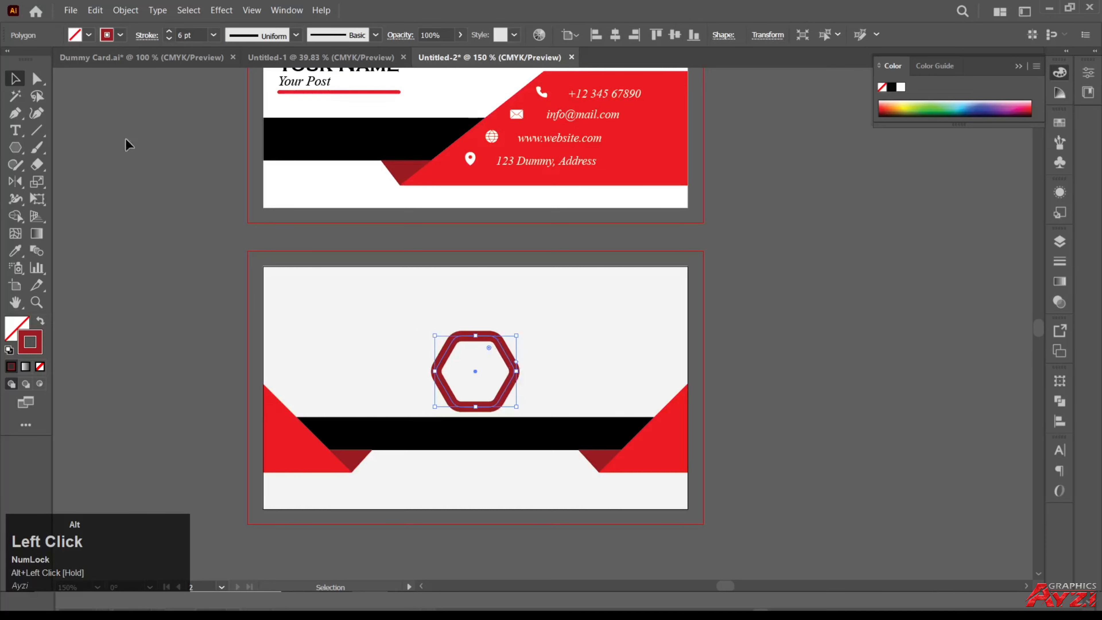
Expand the rounded hexagon's fill and stroke into a solid shape.
click(125, 10)
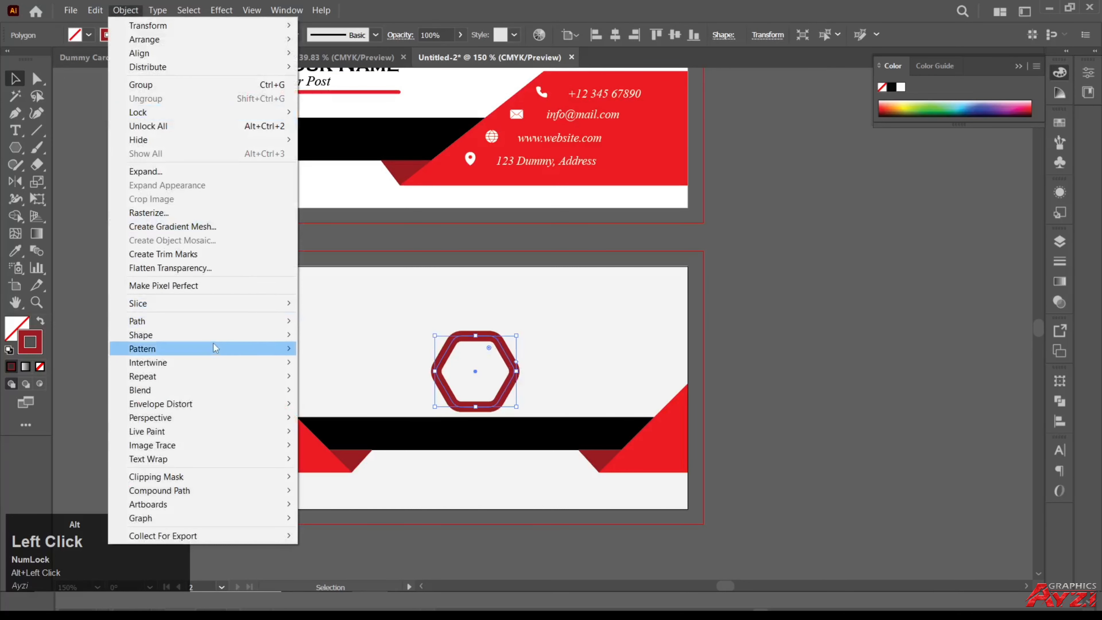
click(146, 171)
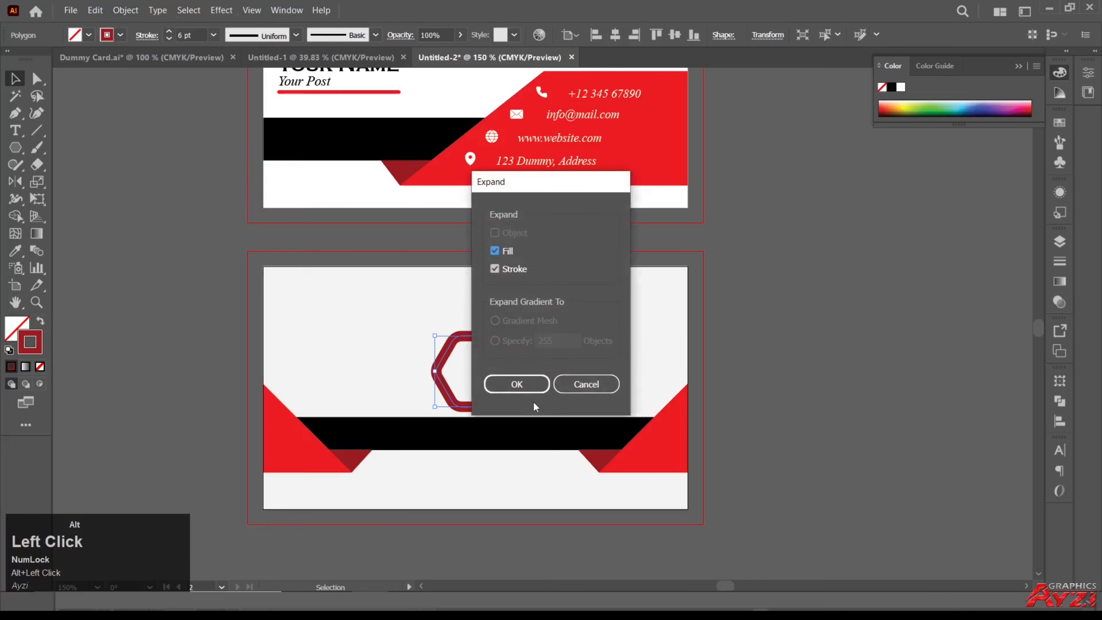
click(520, 386)
click(776, 373)
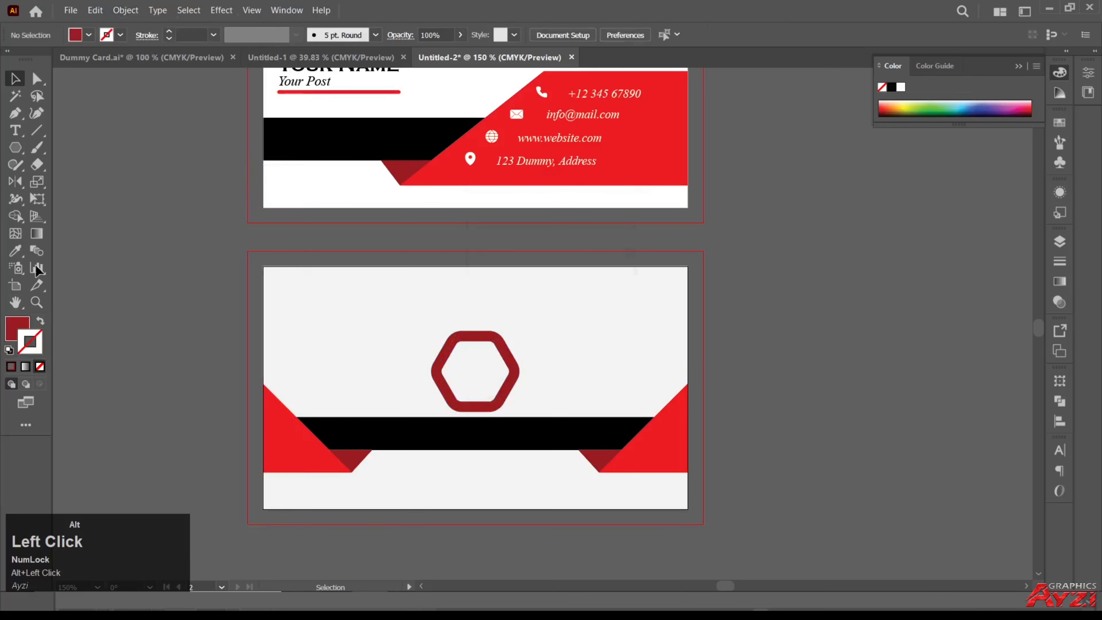
Add the letter "C" as point text inside the hexagon on the lower card.
click(15, 130)
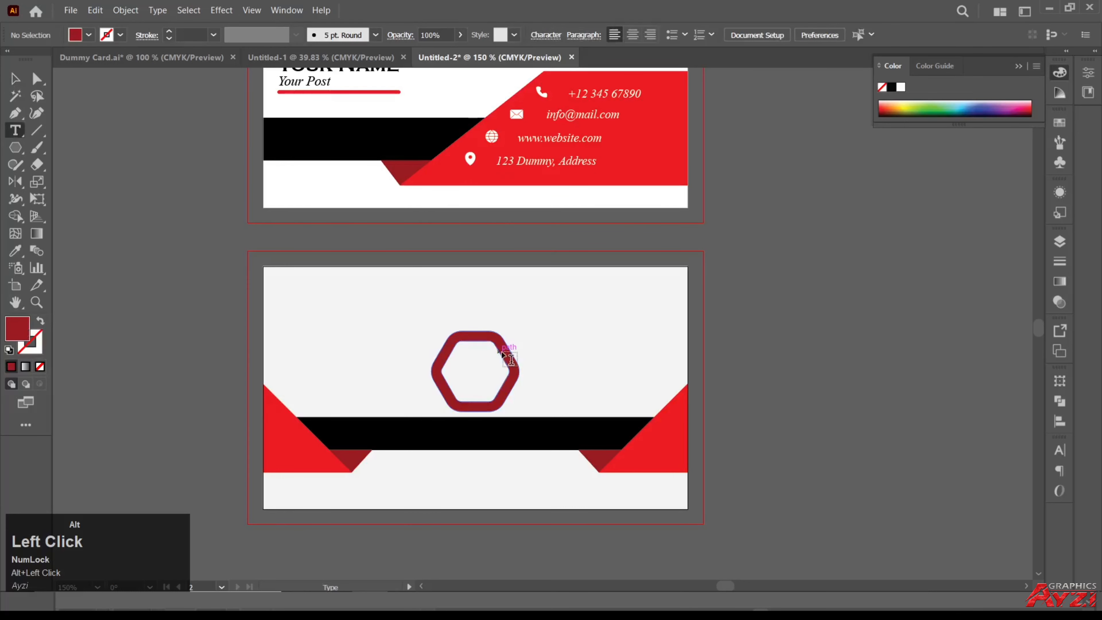
click(476, 361)
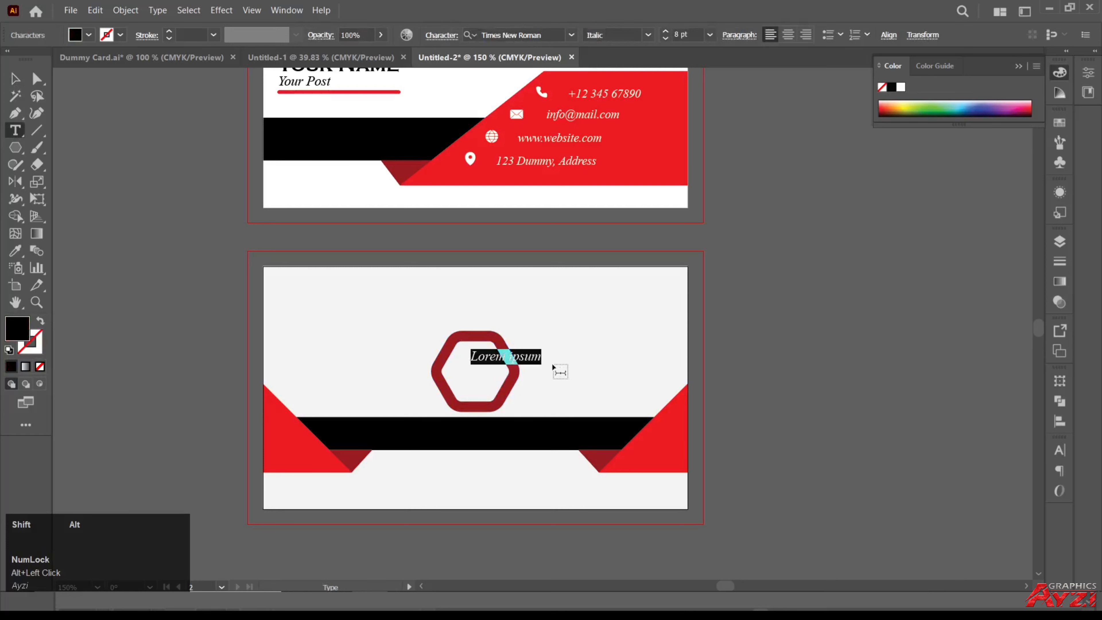
text(C)
click(17, 78)
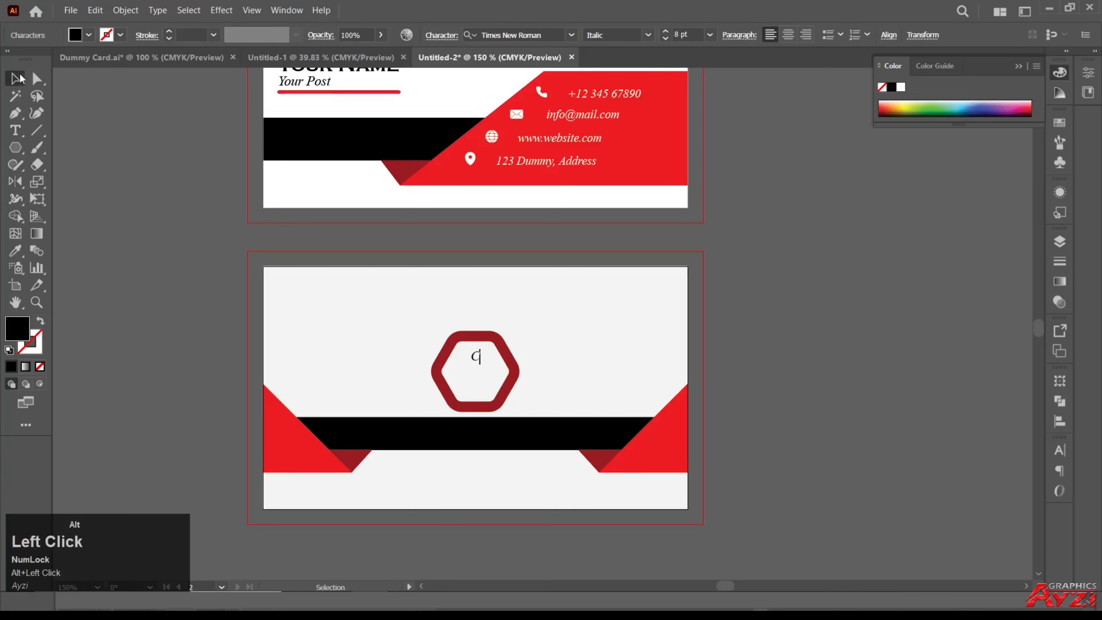
Set the letter C's font to Myriad Variable Concept in the Bold style.
click(572, 36)
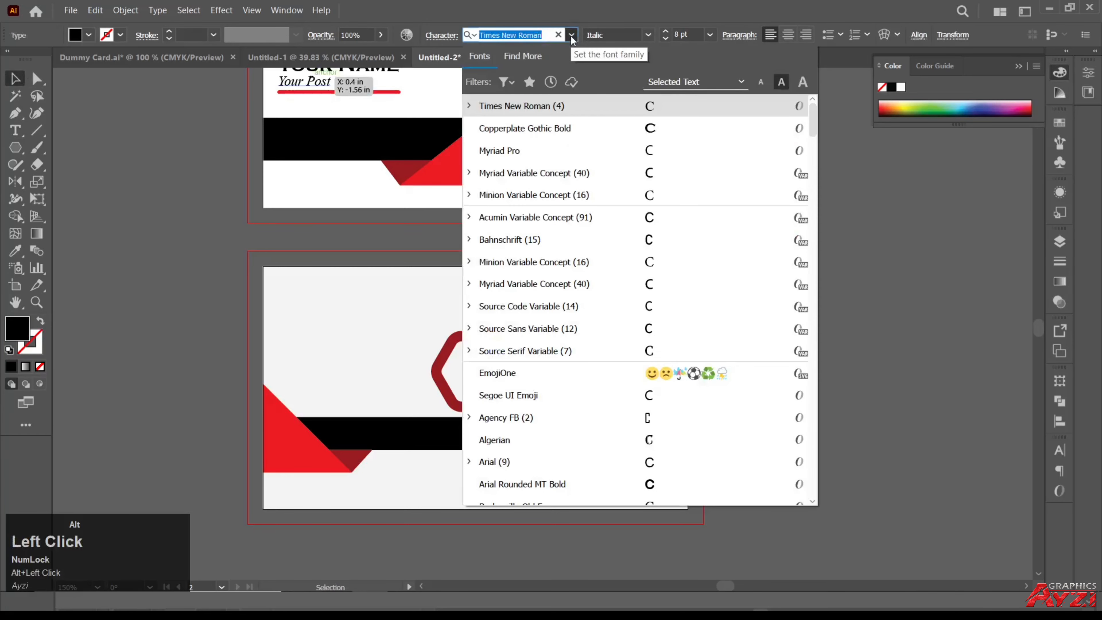
click(569, 170)
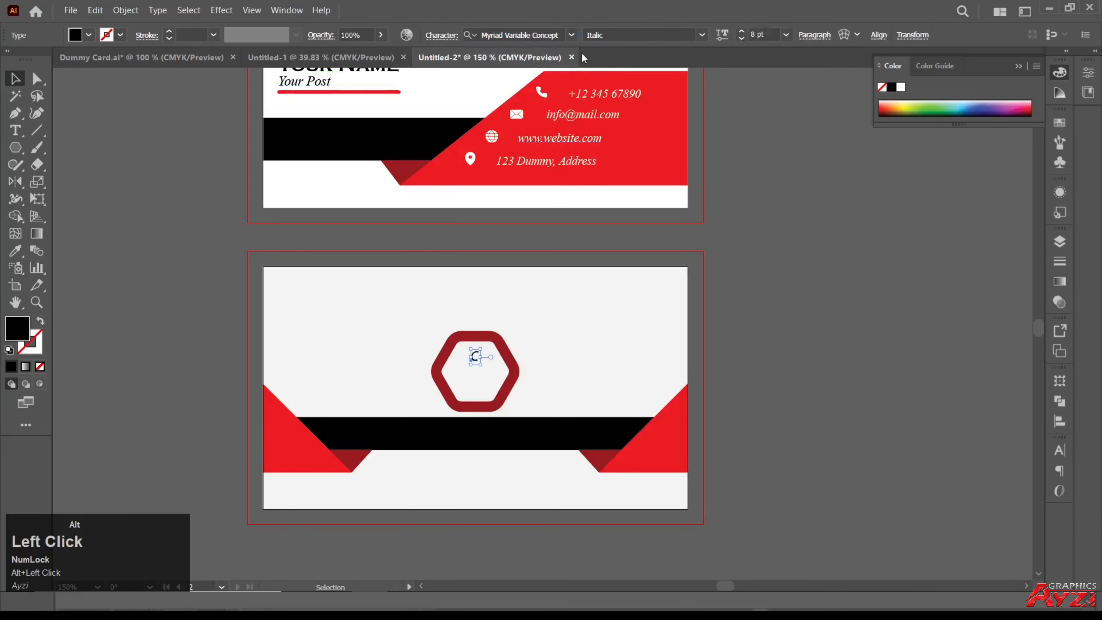
click(702, 35)
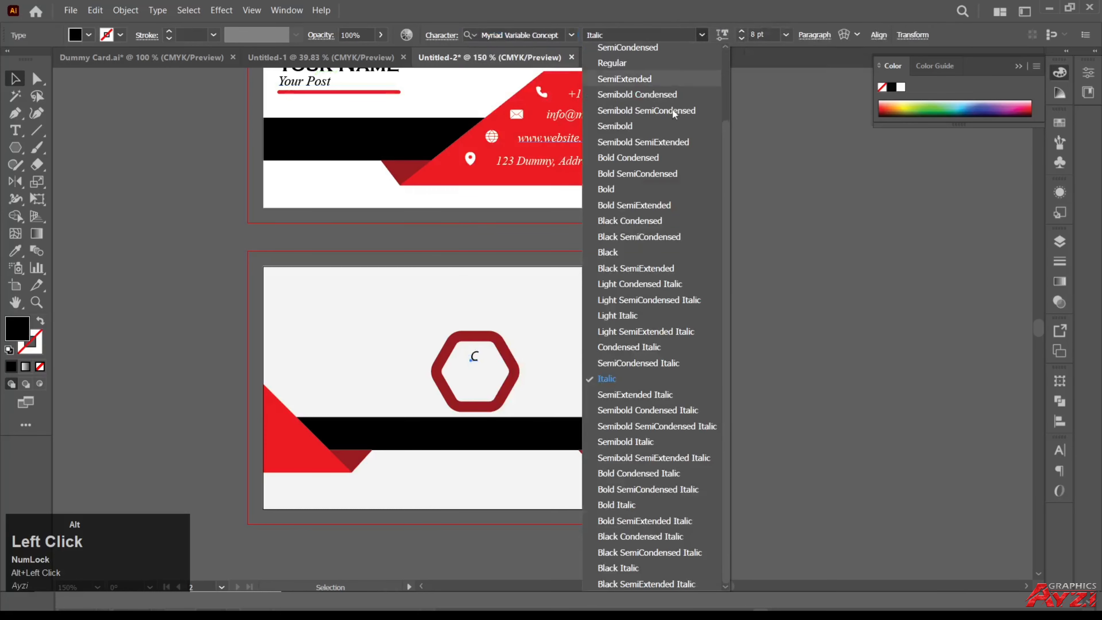
click(630, 191)
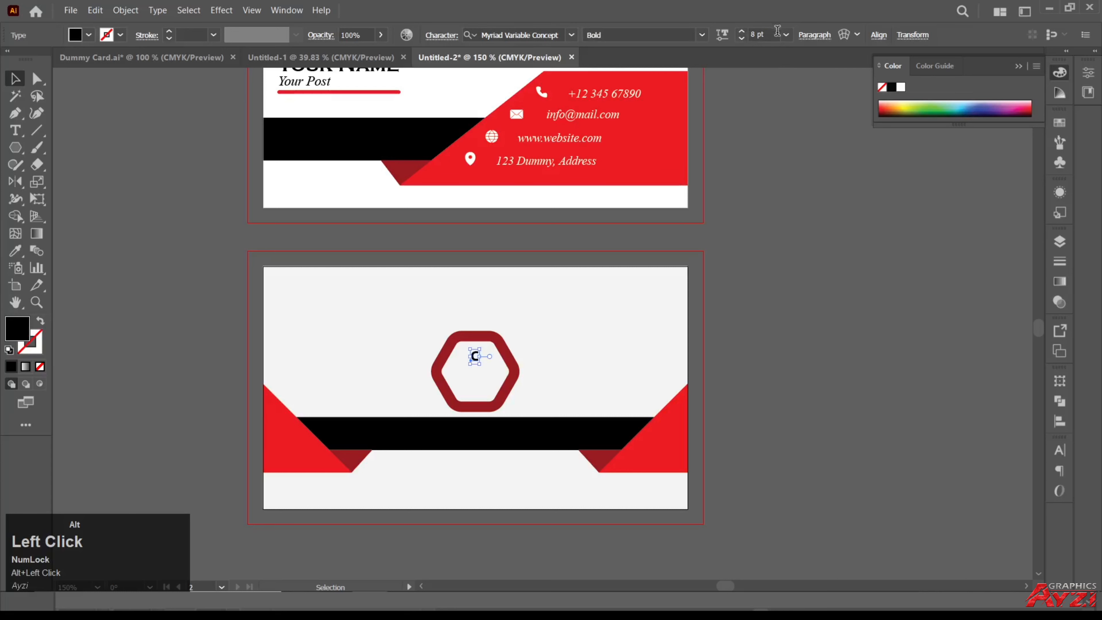
Enlarge the letter C to 50 pt and move it inside the hexagon.
click(786, 35)
click(792, 290)
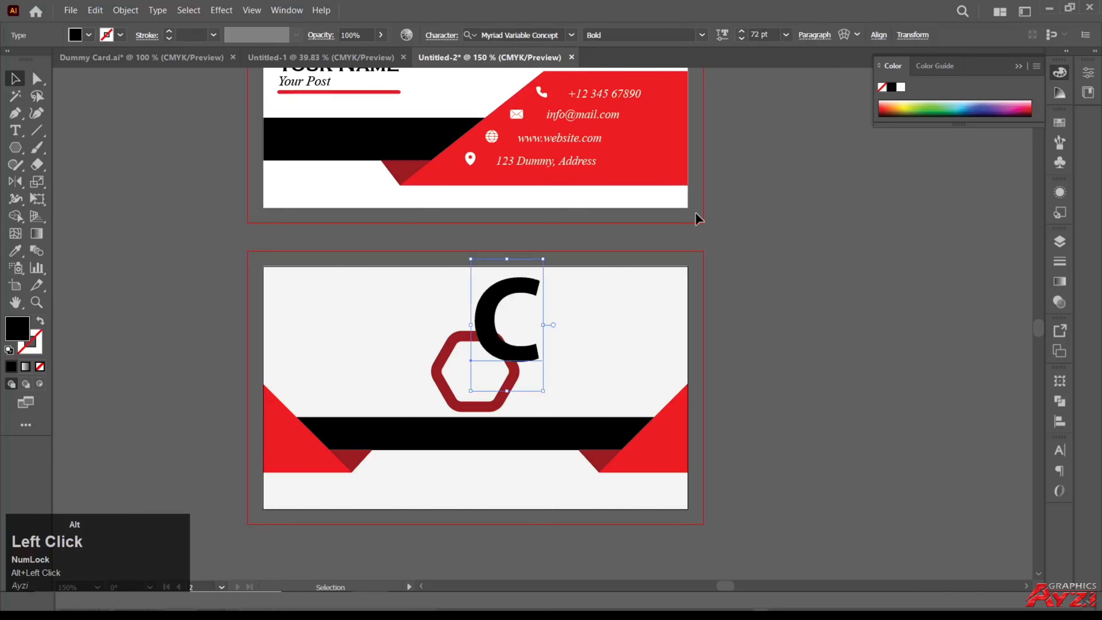
scroll(758, 37, down, 14)
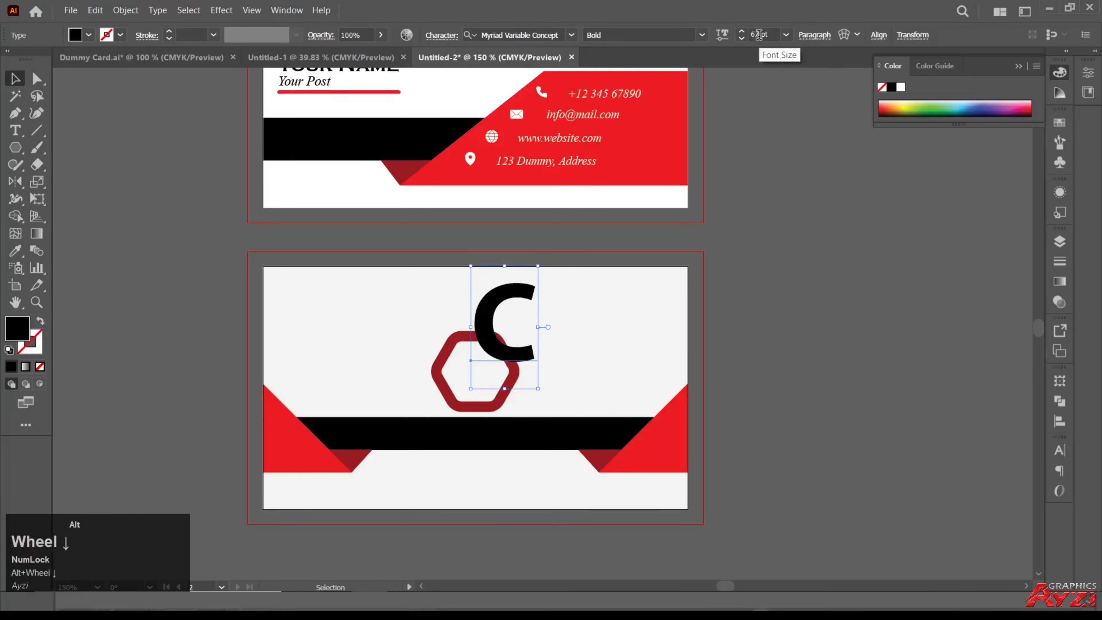
scroll(759, 35, down, 7)
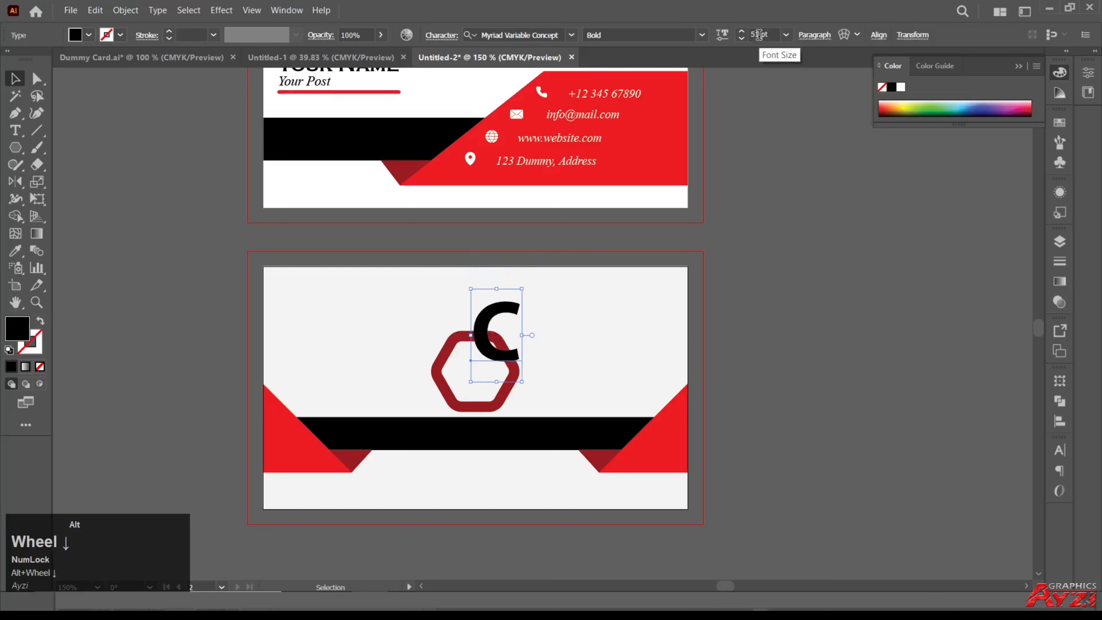
scroll(768, 35, down, 1)
drag(488, 329, 465, 371)
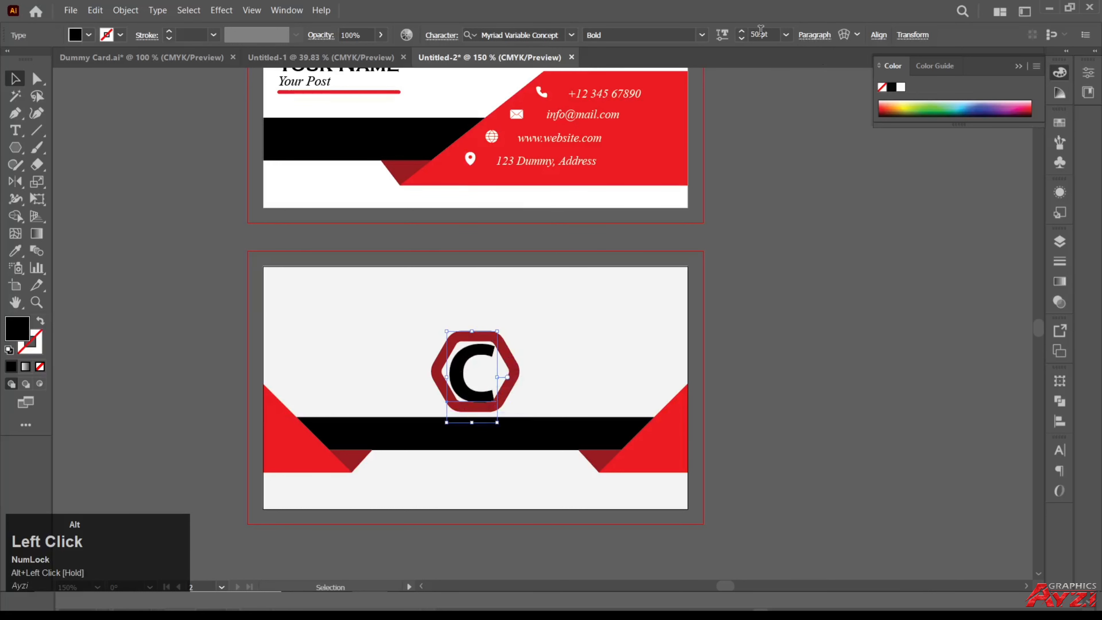
Reduce the letter C to 40 pt, move it near the hexagon's center, and shrink it further to 35 pt.
drag(760, 34, 743, 35)
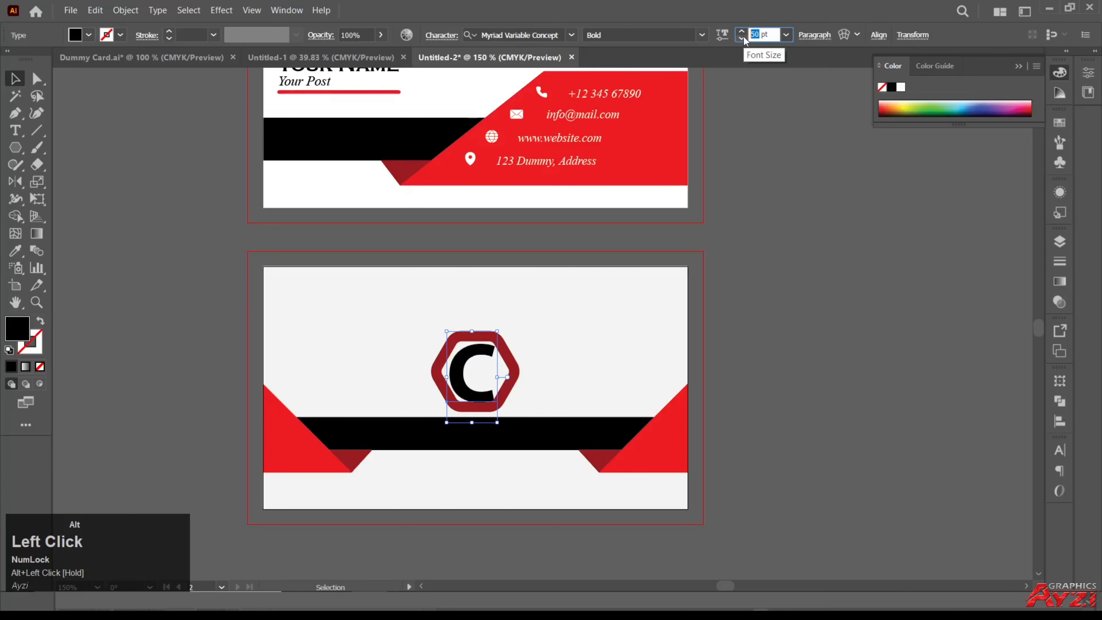
text(40)
click(793, 105)
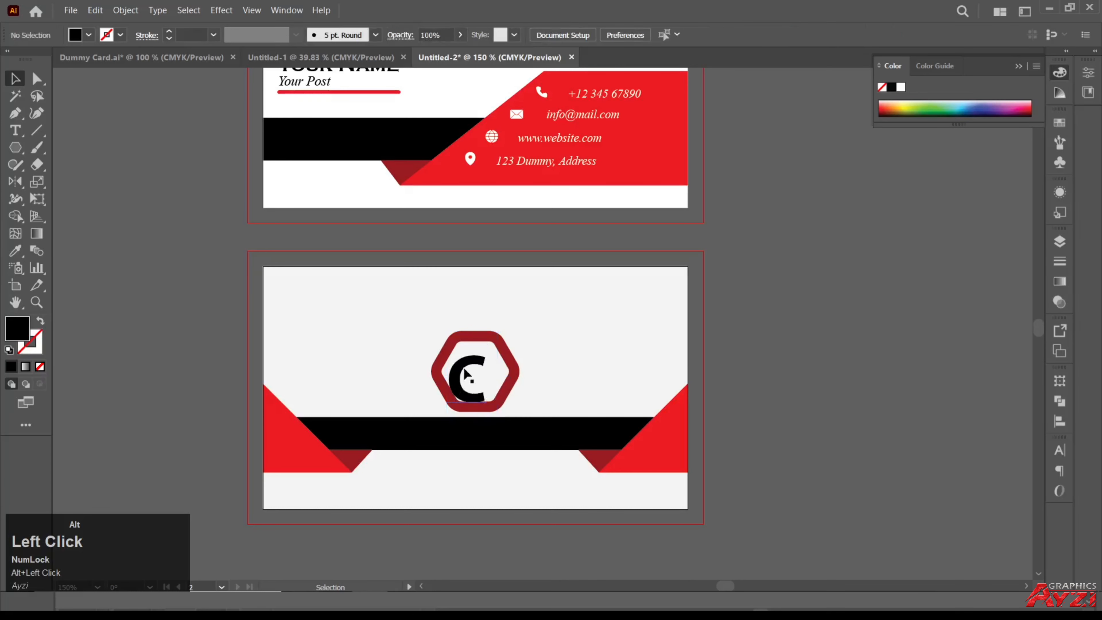
drag(465, 370, 472, 363)
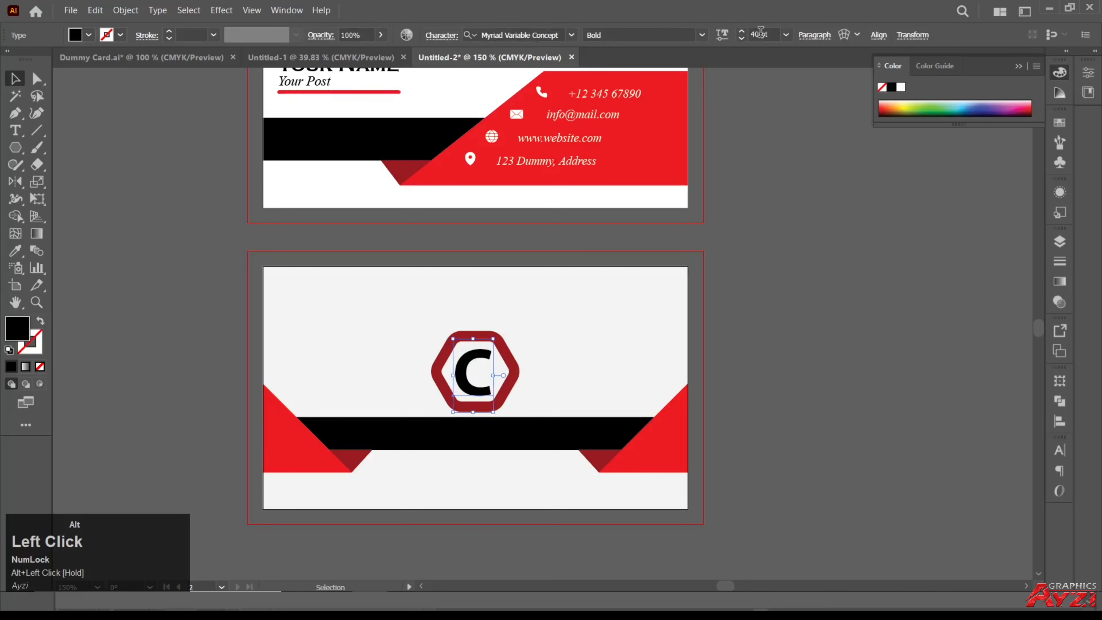
click(753, 218)
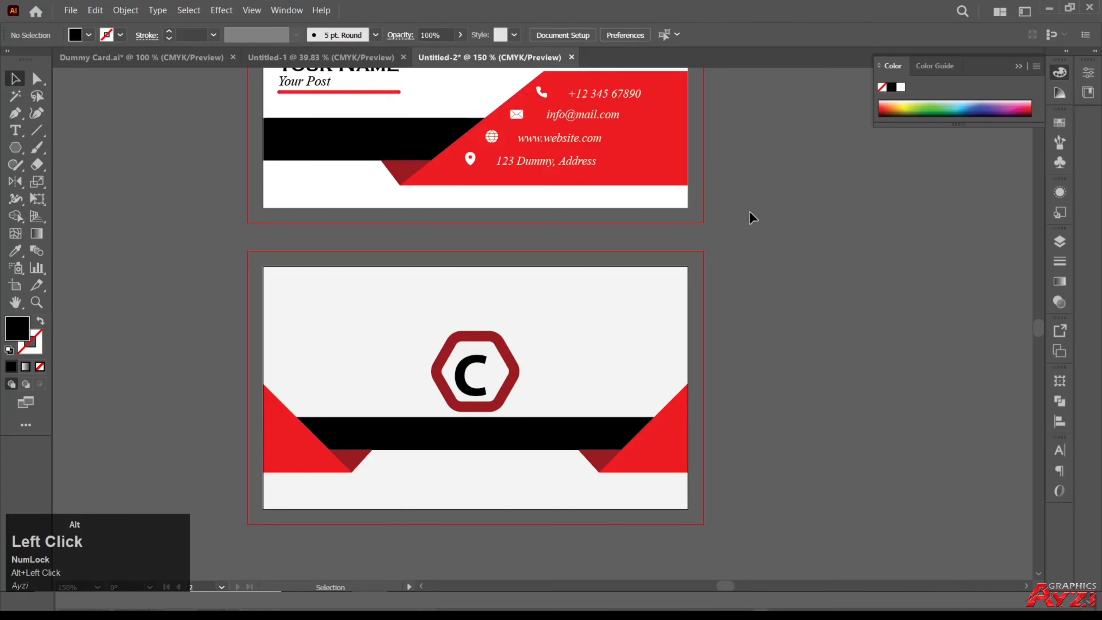
Align the letter C and the hexagon on their horizontal and vertical centers and group them as a logo.
alt+click(472, 388)
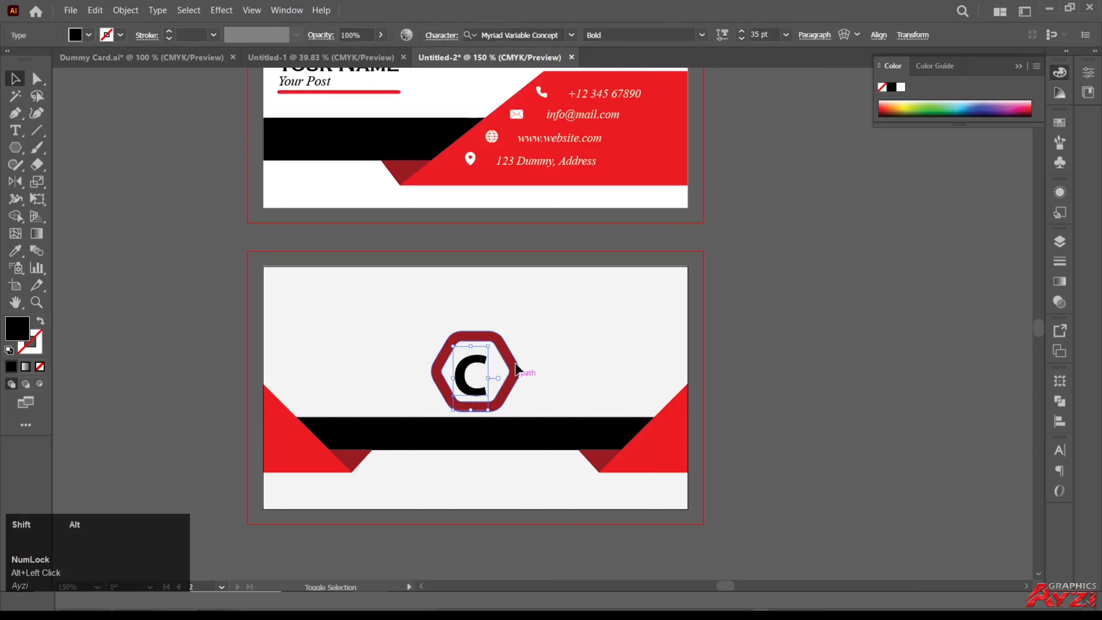
alt+shift+click(514, 372)
alt+click(514, 374)
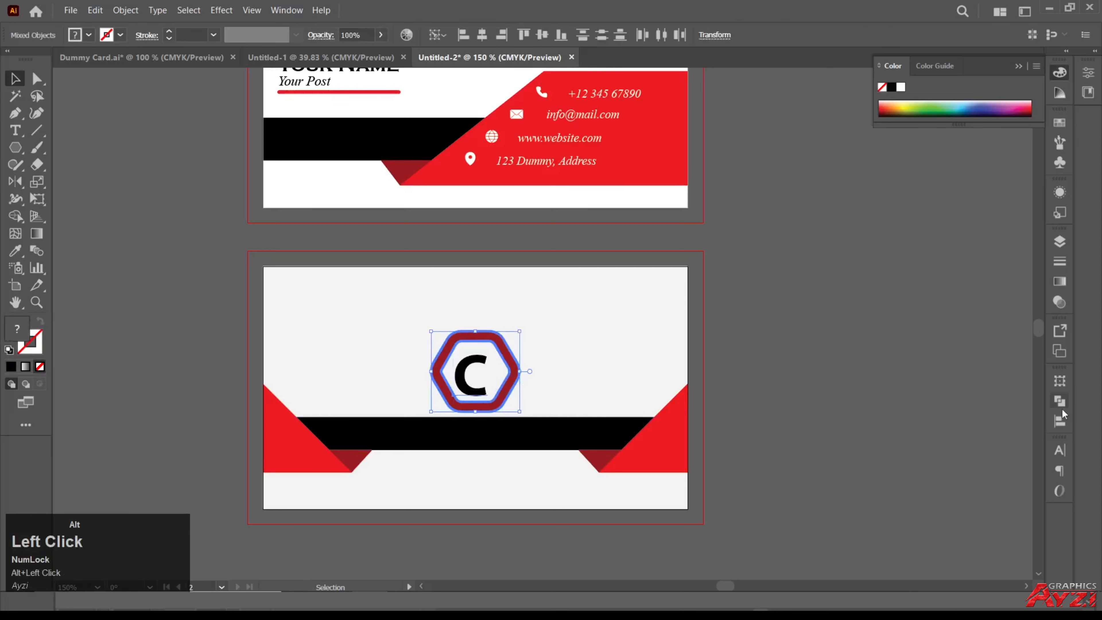
click(1061, 421)
click(913, 413)
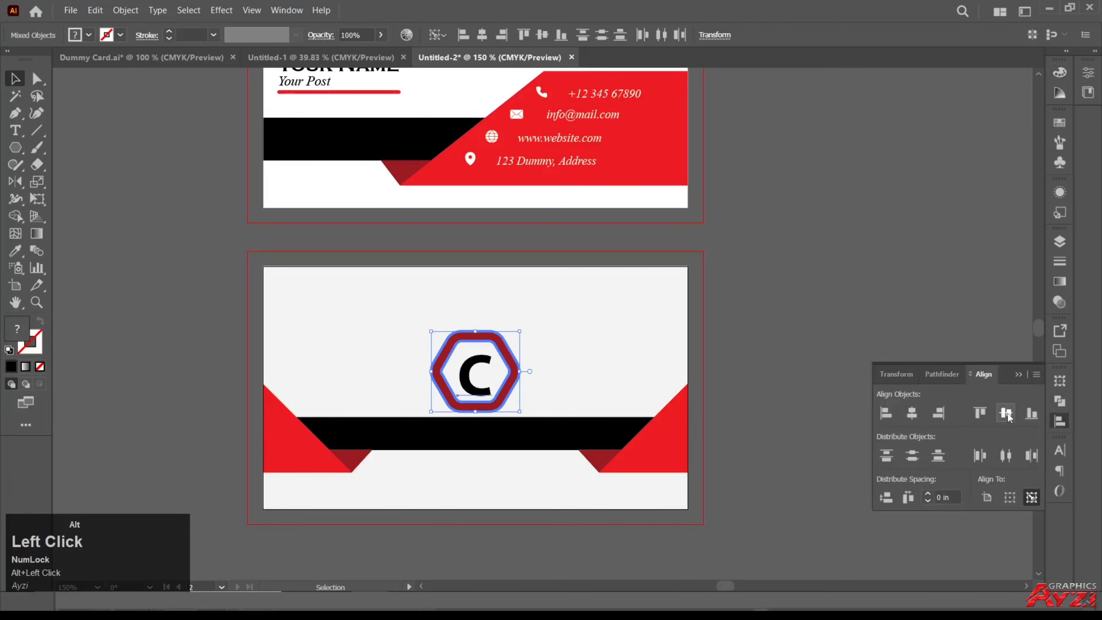
click(1007, 413)
click(1018, 374)
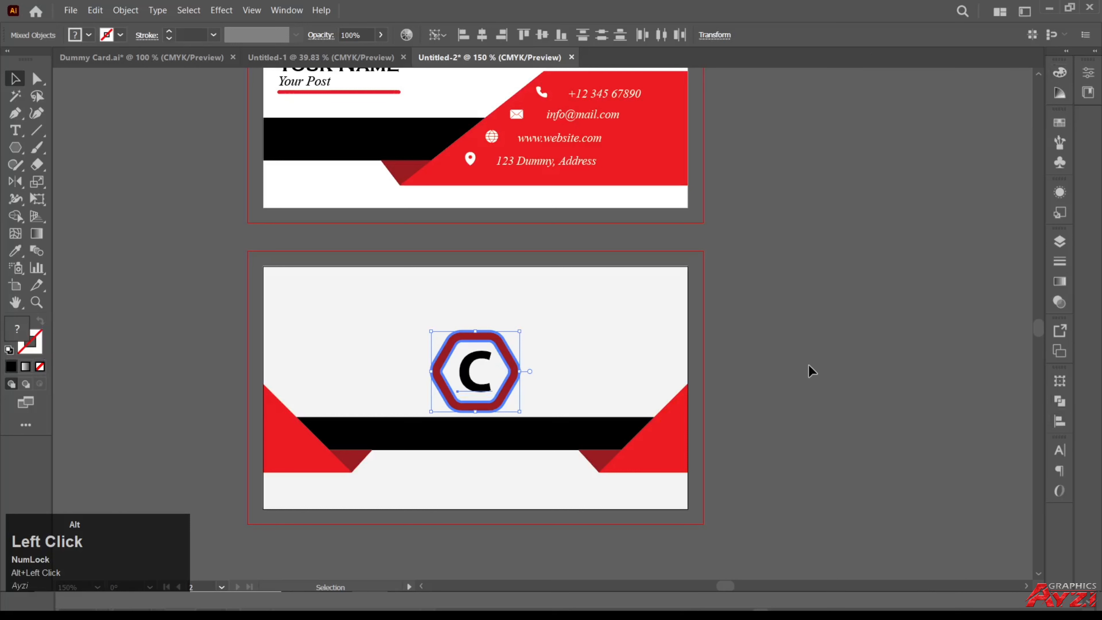
key(ctrl+alt+g)
alt+click(739, 380)
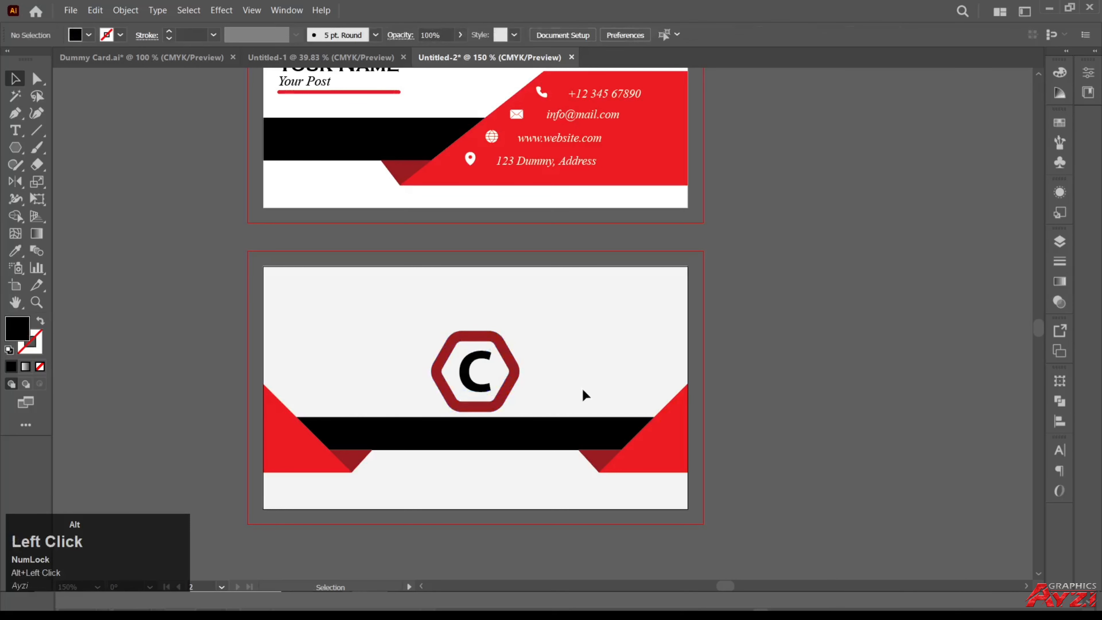
Scale the logo group down proportionally to about 0.54 by 0.50 in and position it slightly higher above the black band.
drag(495, 402, 491, 381)
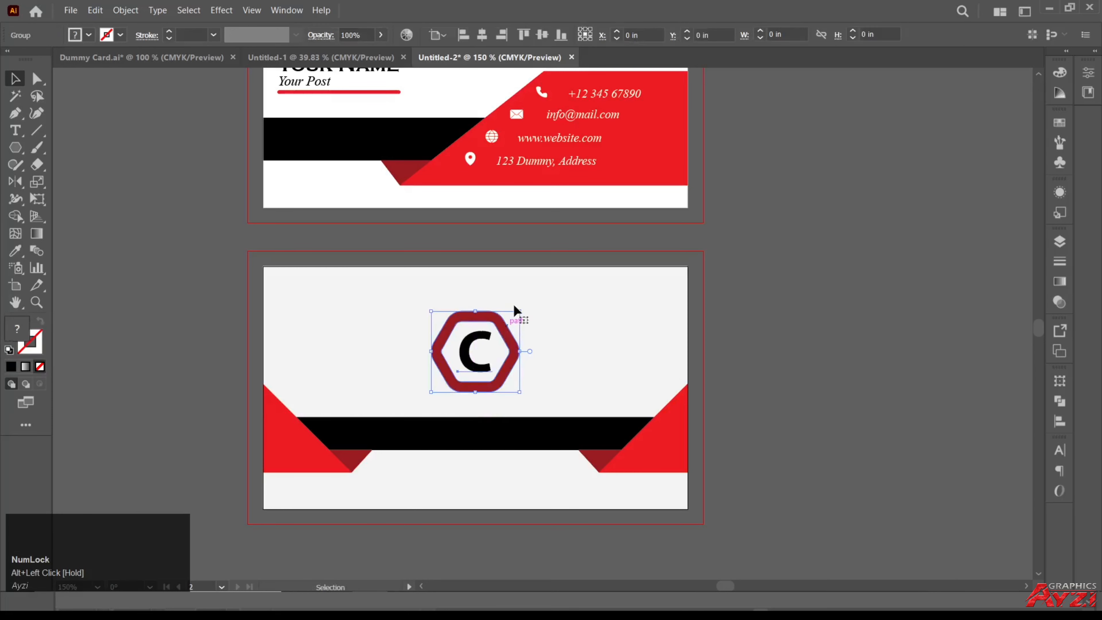
drag(519, 311, 512, 316)
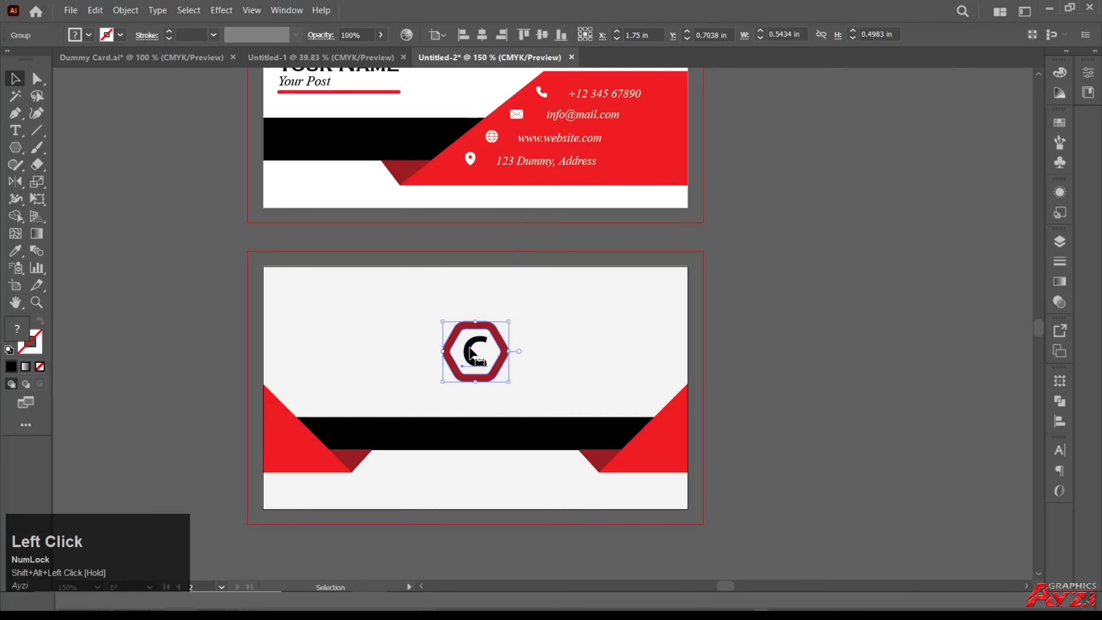
drag(471, 353, 472, 365)
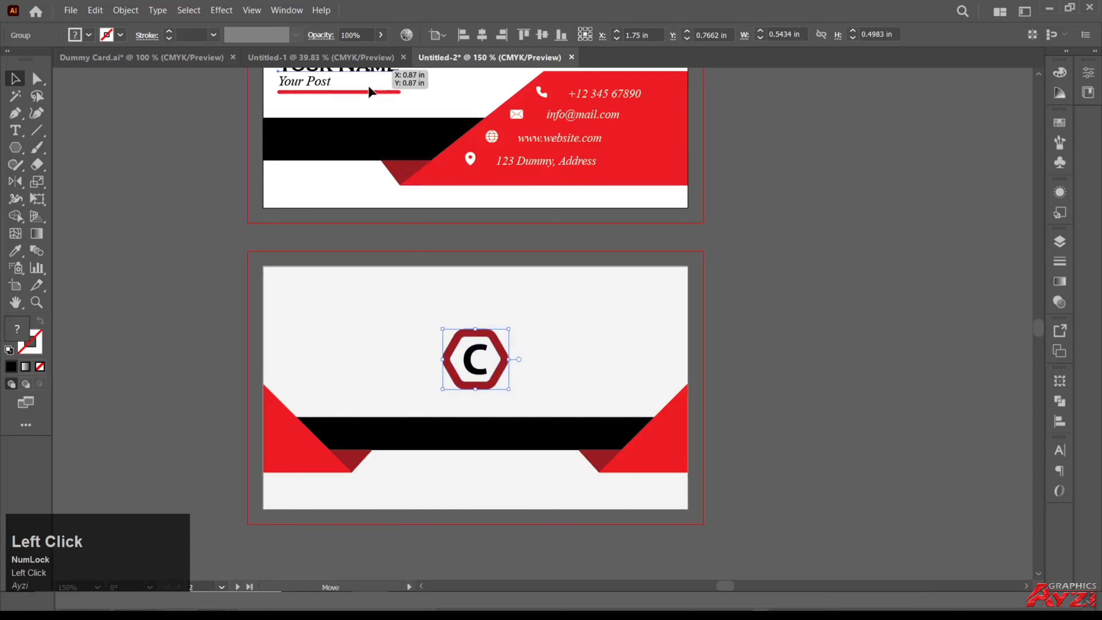
Copy the "Your Name" text from the upper card to just below the logo and start replacing it with "Co".
drag(368, 72, 502, 411)
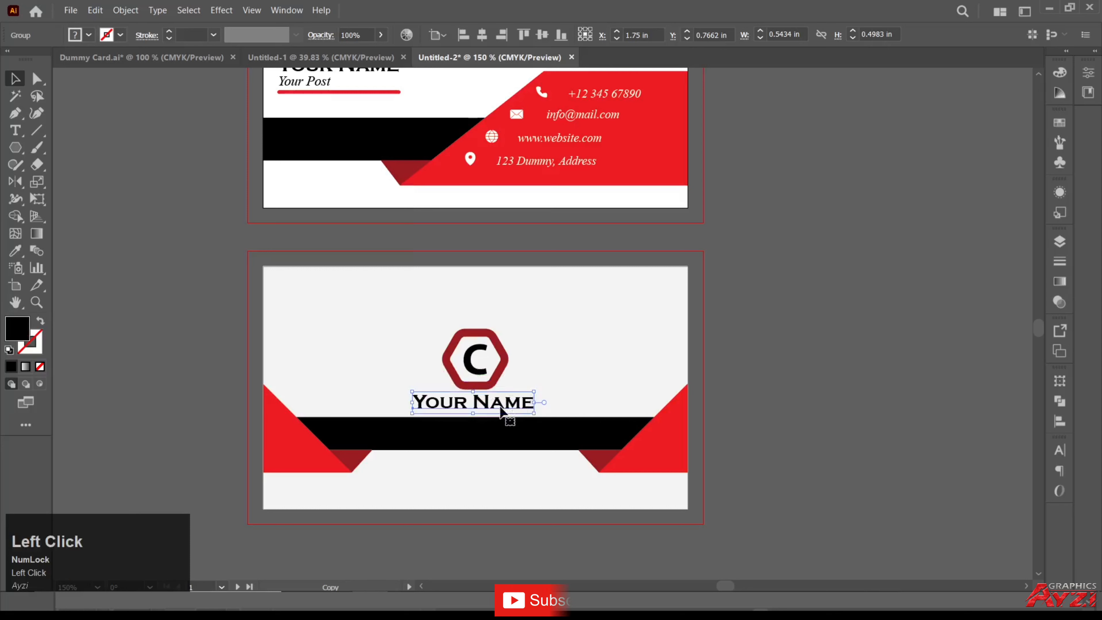
triple_click(502, 411)
text(Co)
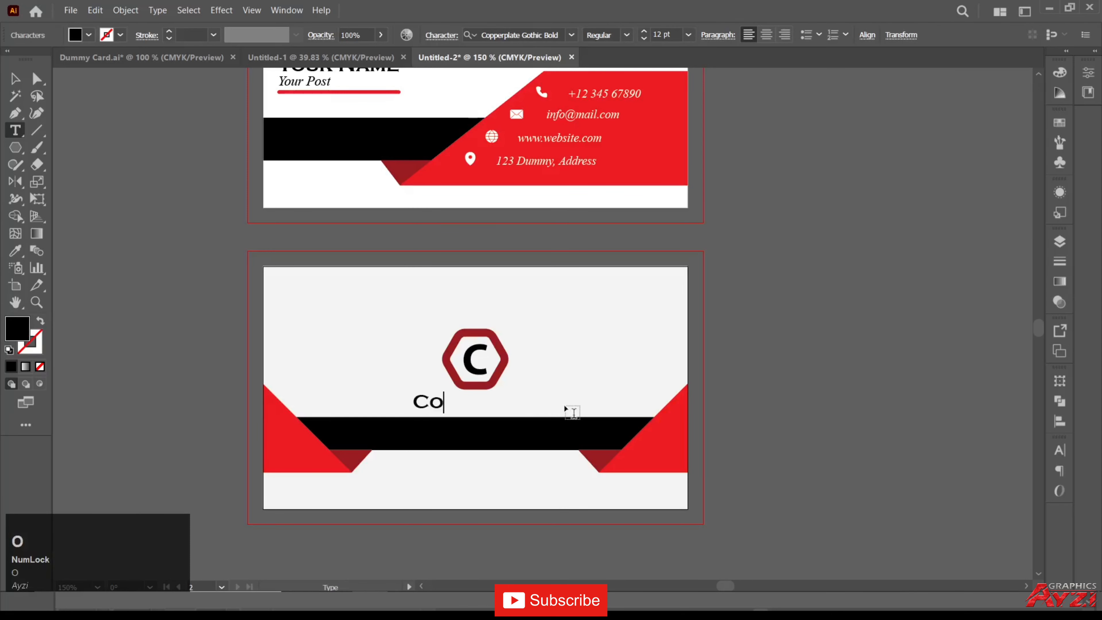